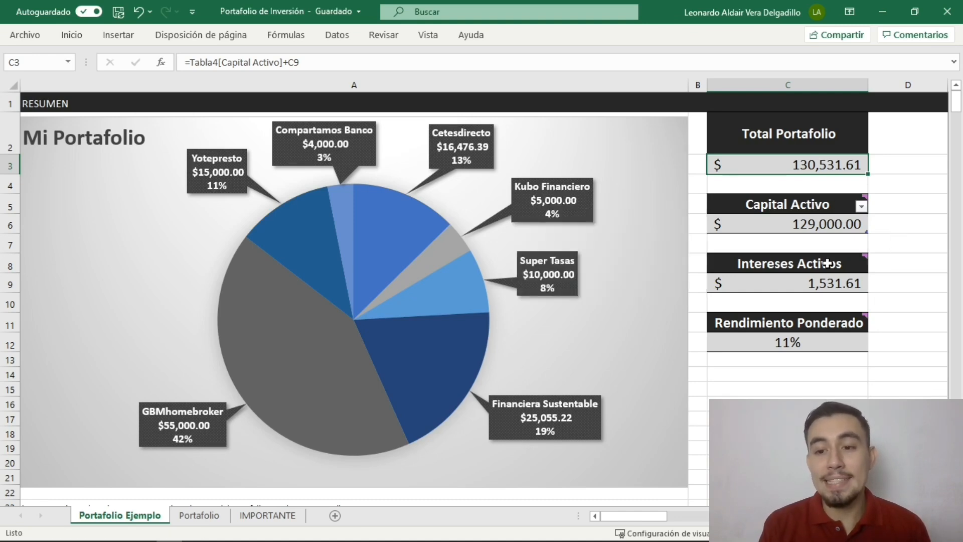
- Review the portfolio totals with their notes, the Distribución chart and the Renta Fija vs Renta Variable chart, up to the CONCENTRADO table
mouse_move(805, 263)
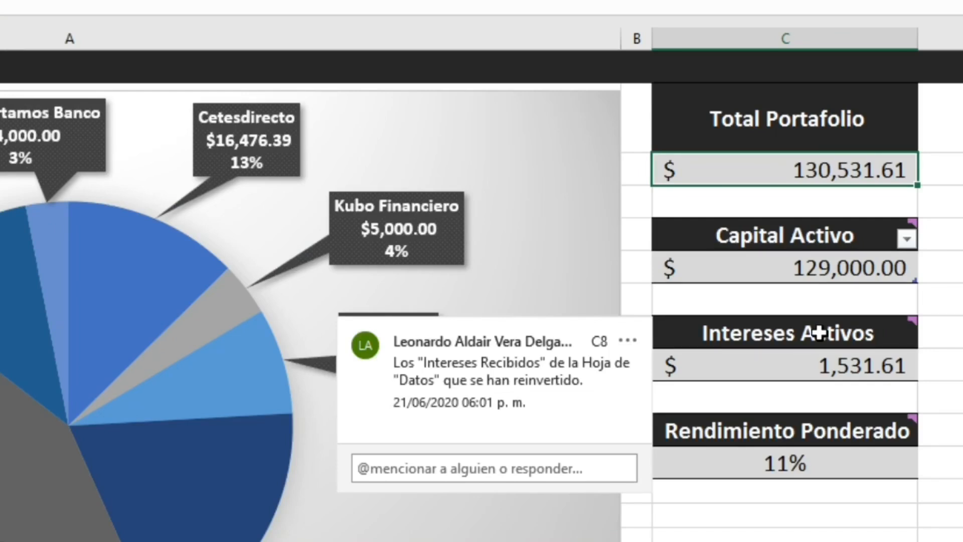
mouse_move(844, 430)
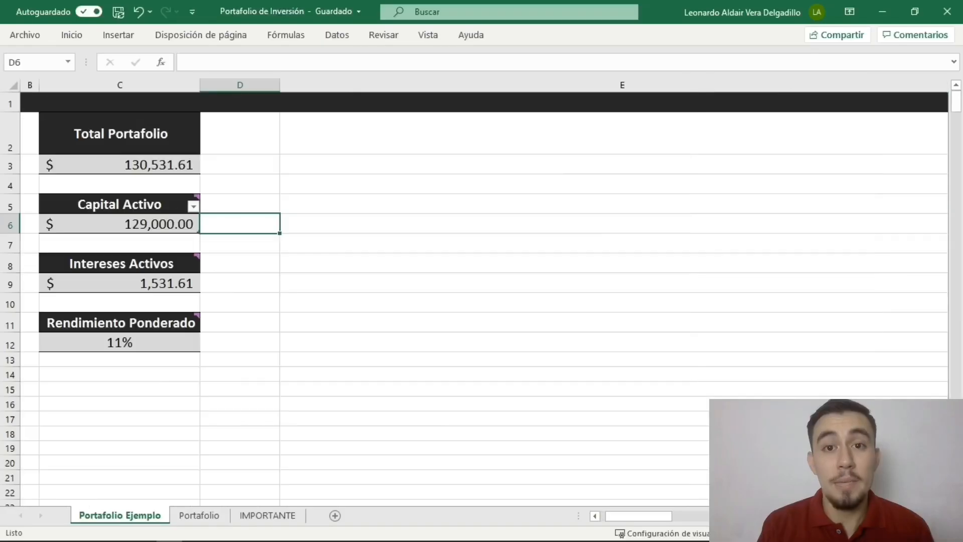
scroll(485, 300, "right", 1)
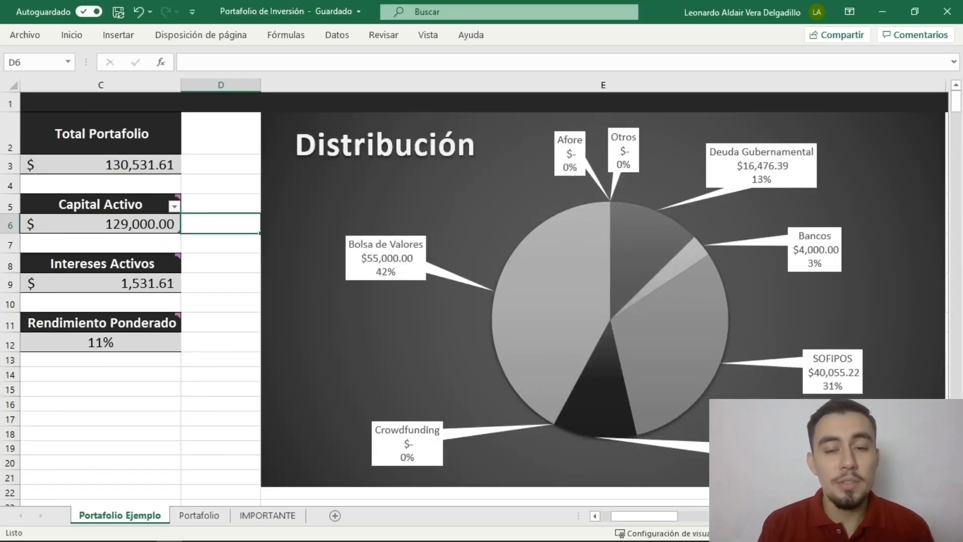
scroll(485, 300, "right", 1)
scroll(485, 300, "right", 1)
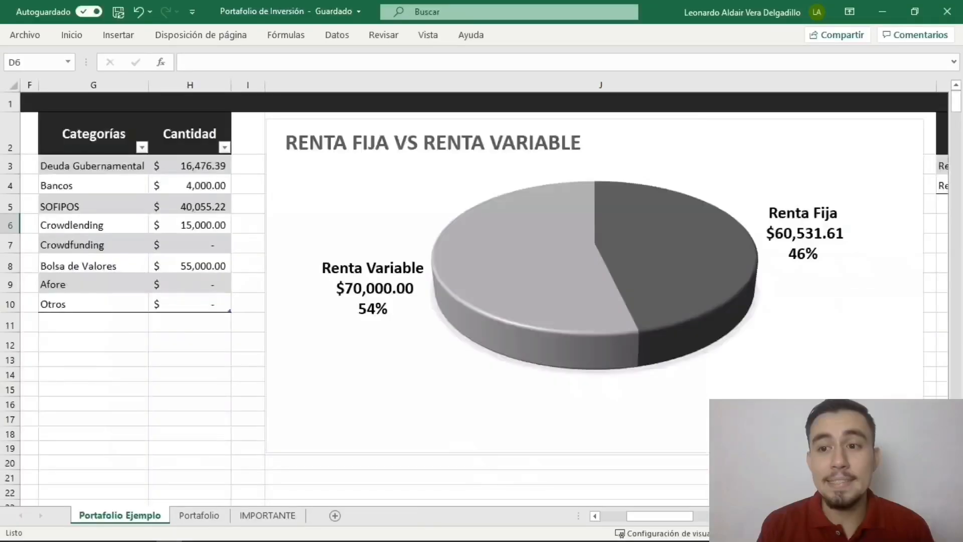
scroll(481, 291, "right", 2)
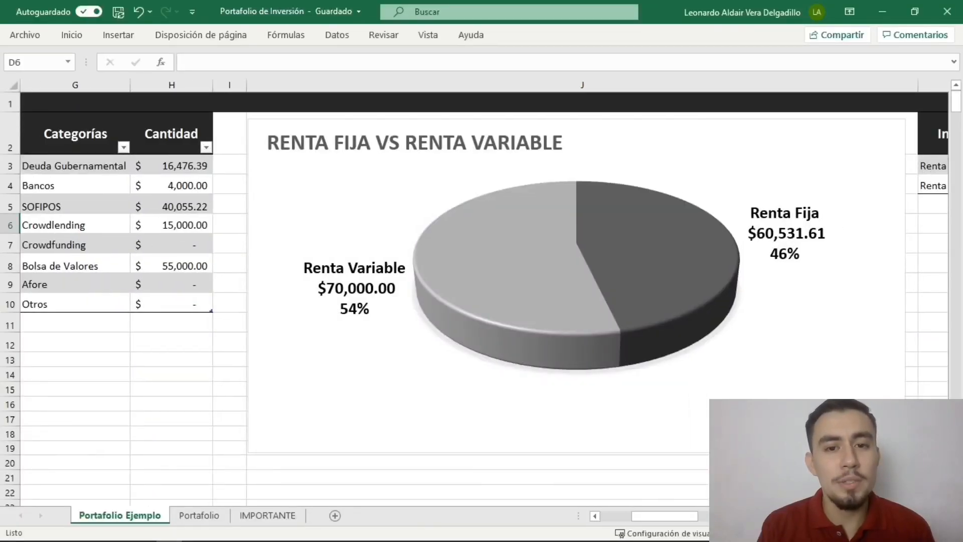
scroll(482, 291, "right", 1)
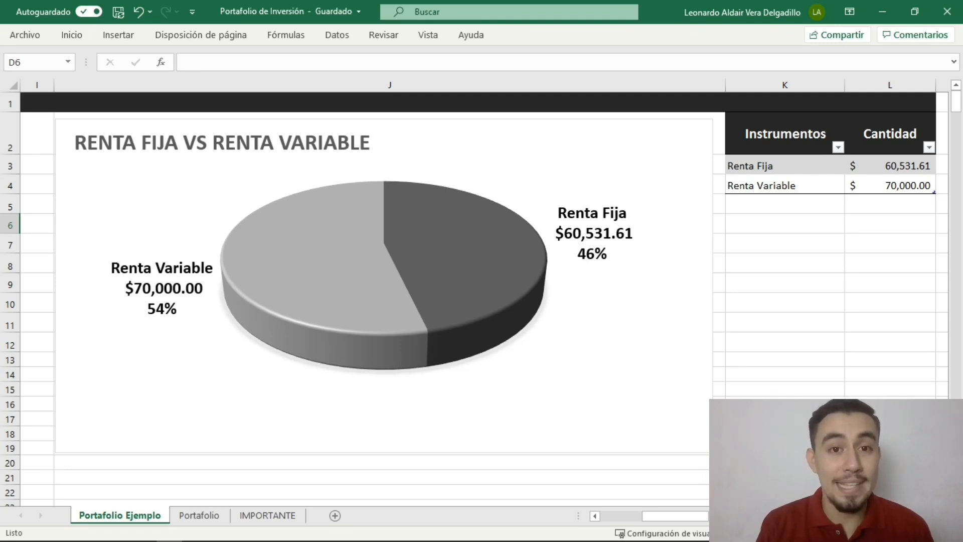
scroll(482, 291, "right", 3)
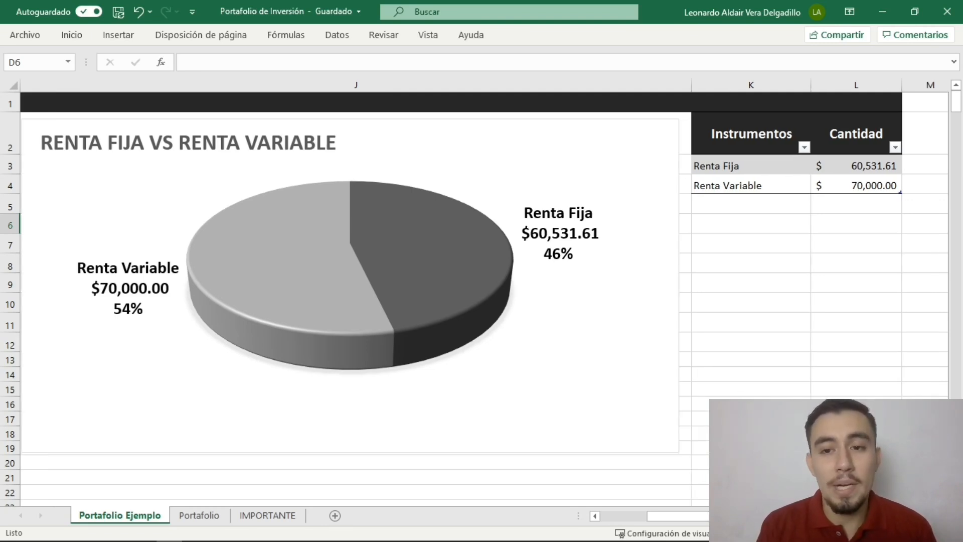
scroll(482, 291, "right", 1)
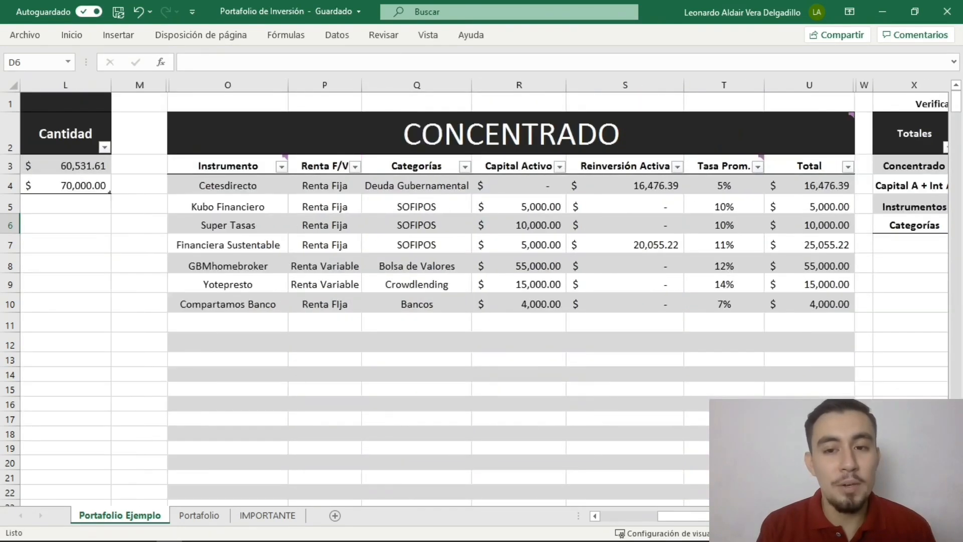
scroll(482, 291, "right", 1)
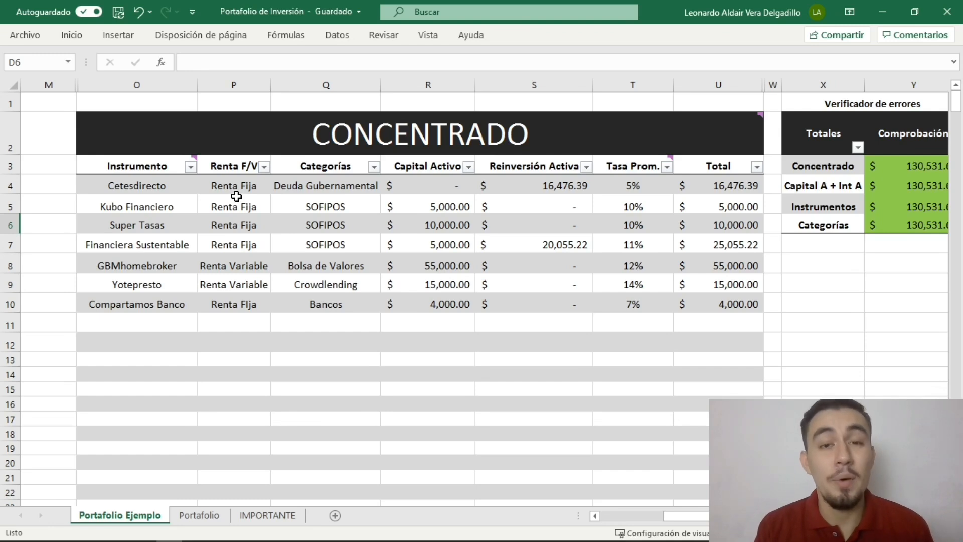
- Examine the CONCENTRADO table's Renta F/V, Categorías, Capital Activo and Tasa Prom. columns, including the formulas for Compartamos Banco and Financiera Sustentable
left_click(245, 286)
left_click(319, 224)
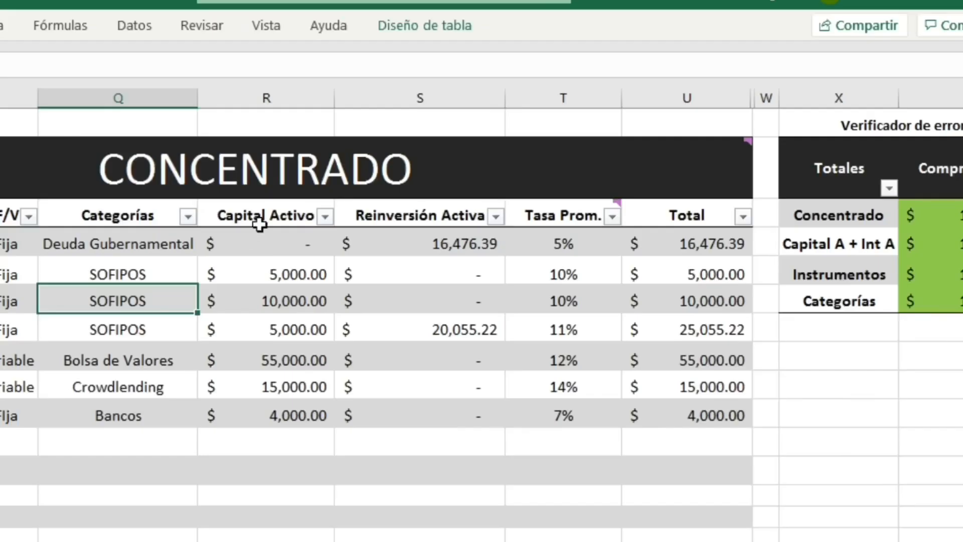
left_click(424, 164)
left_click_drag(260, 214, 708, 219)
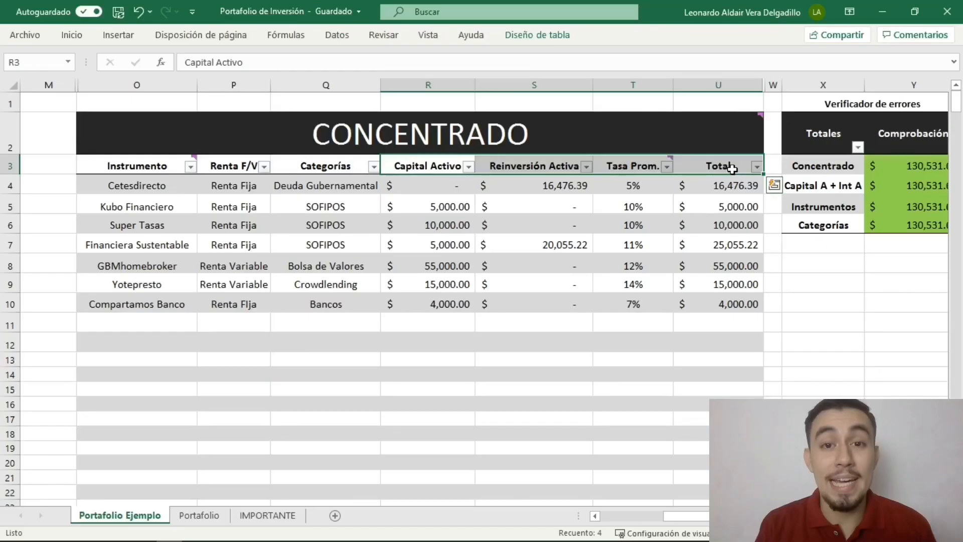
left_click(450, 471)
left_click(459, 305)
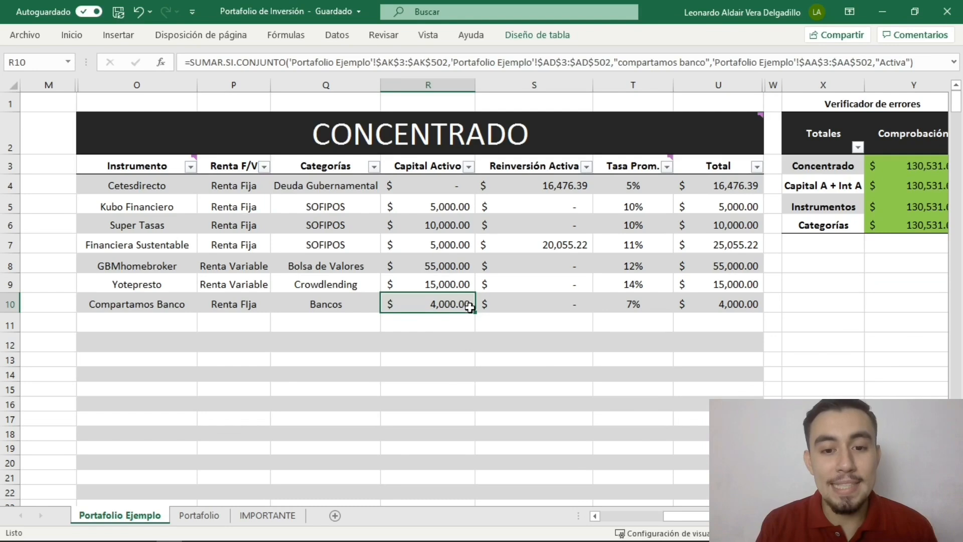
left_click(502, 342)
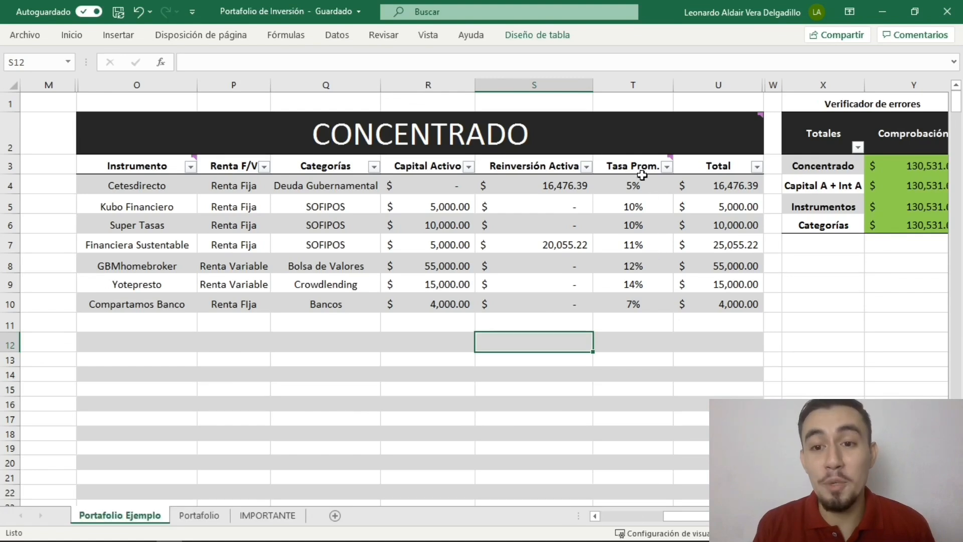
left_click(636, 244)
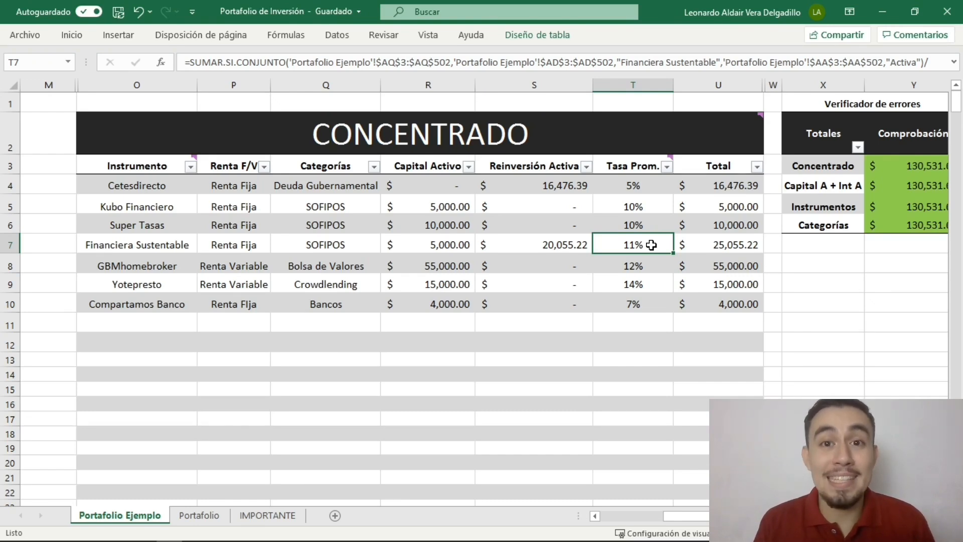
- Test the Verificador de errores by entering 125000 as the Capital A + Int A total, and undo the entry
scroll(652, 244, "right", 2)
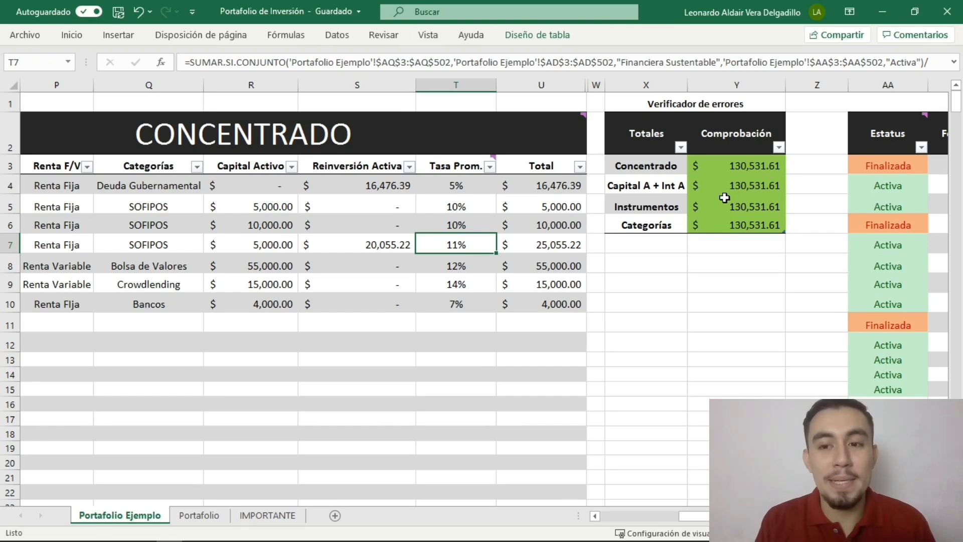
left_click(751, 186)
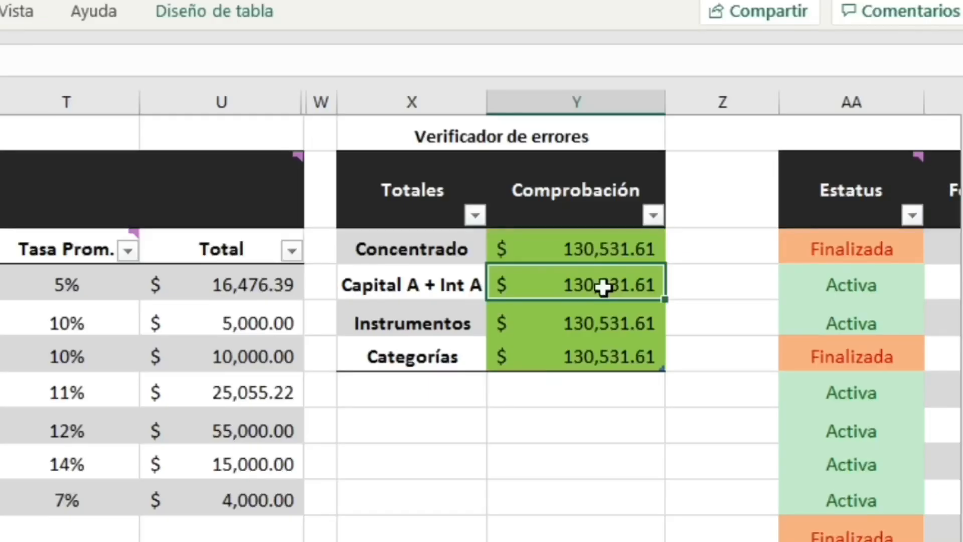
type("125,000")
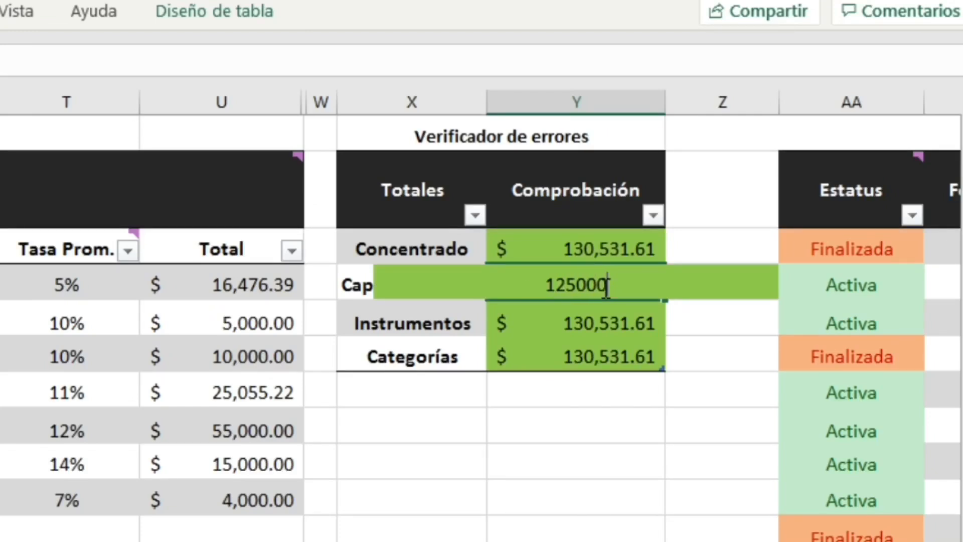
key("Return")
left_click(576, 541)
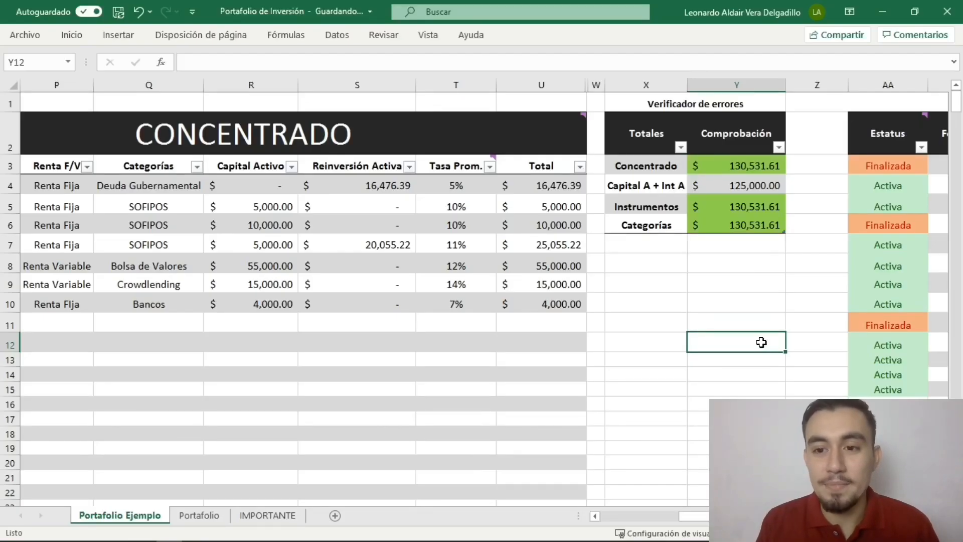
key("ctrl+z")
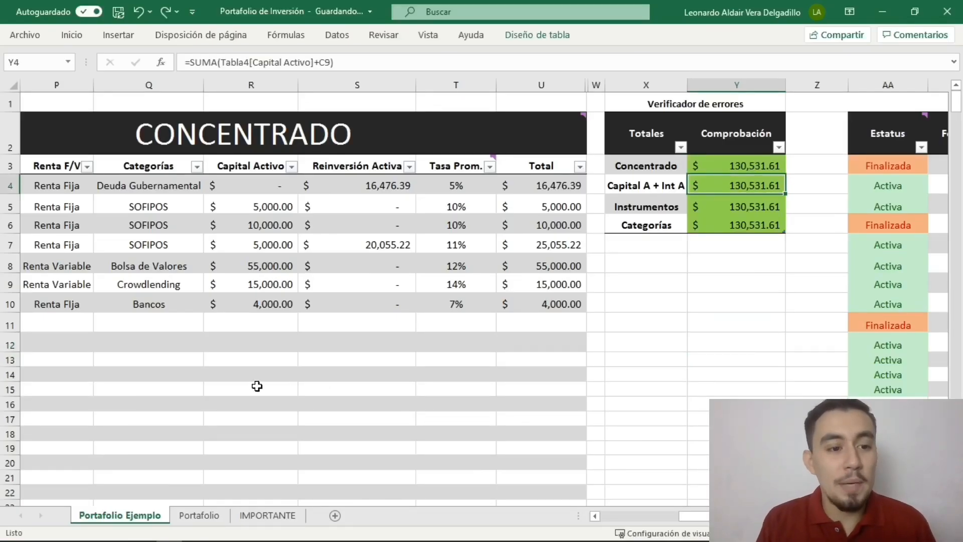
- Try misspelling the Renta F/V value of Compartamos Banco as "Reta Fija" in the CONCENTRADO table to test the error checker
scroll(257, 386, "left", 1)
left_click(178, 307)
key("BackSpace")
key("BackSpace")
key("BackSpace")
key("BackSpace")
key("BackSpace")
key("BackSpace")
key("BackSpace")
key("BackSpace")
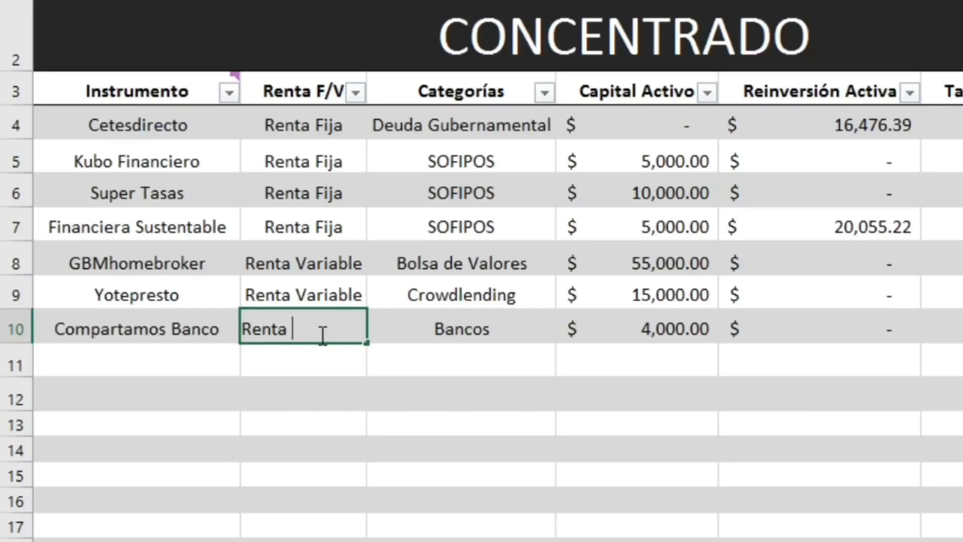
type("ta Fija")
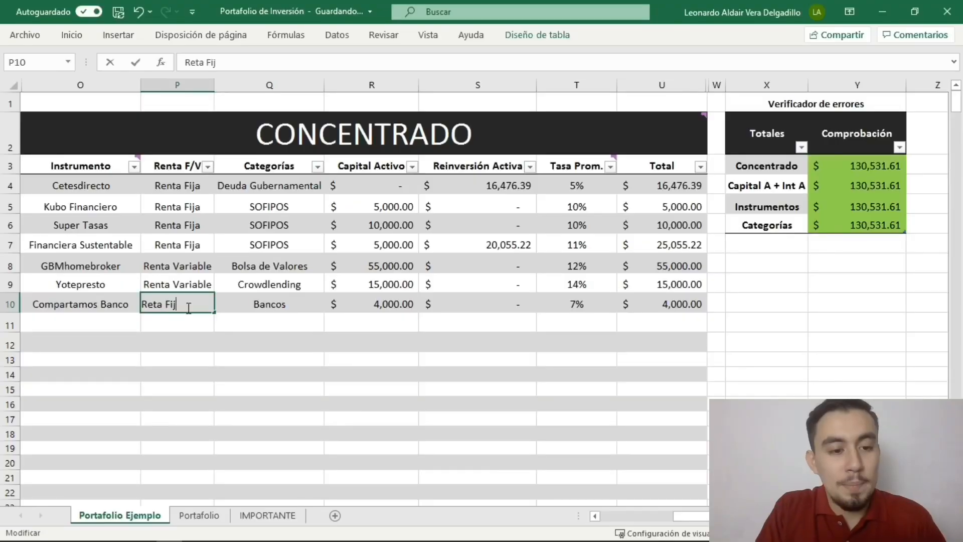
key("Return")
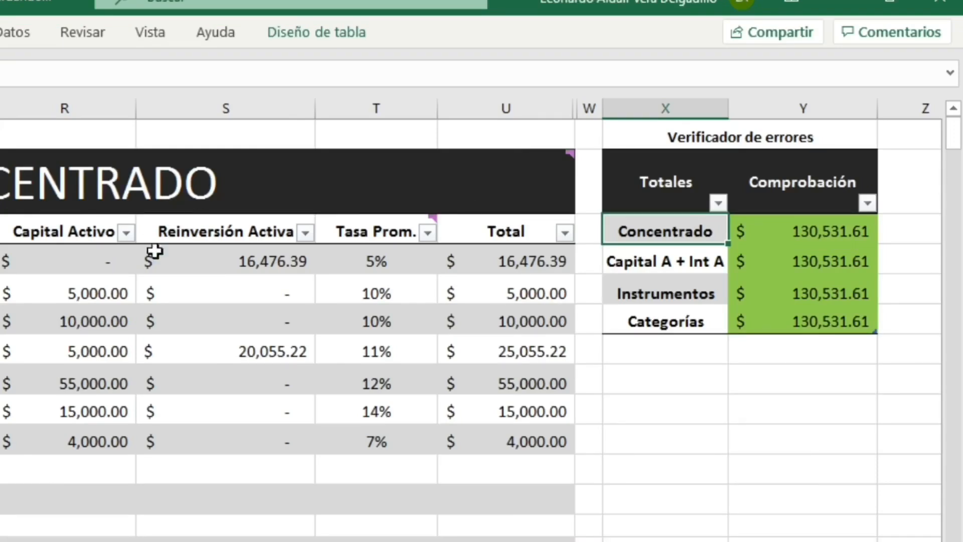
- Check the Capital A + Int A, Instrumentos and Categorías labels in the error checker, and go to the DATOS table
left_click(664, 263)
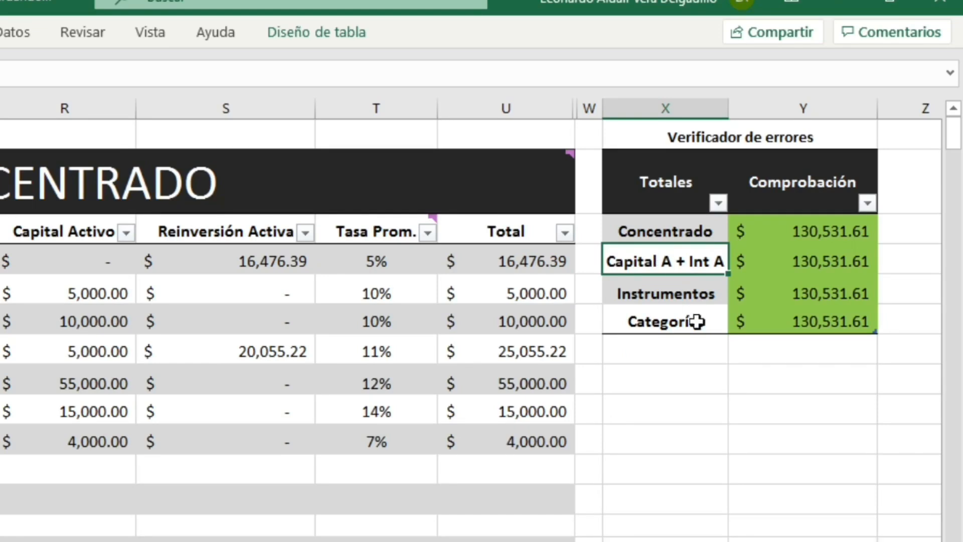
left_click(693, 294)
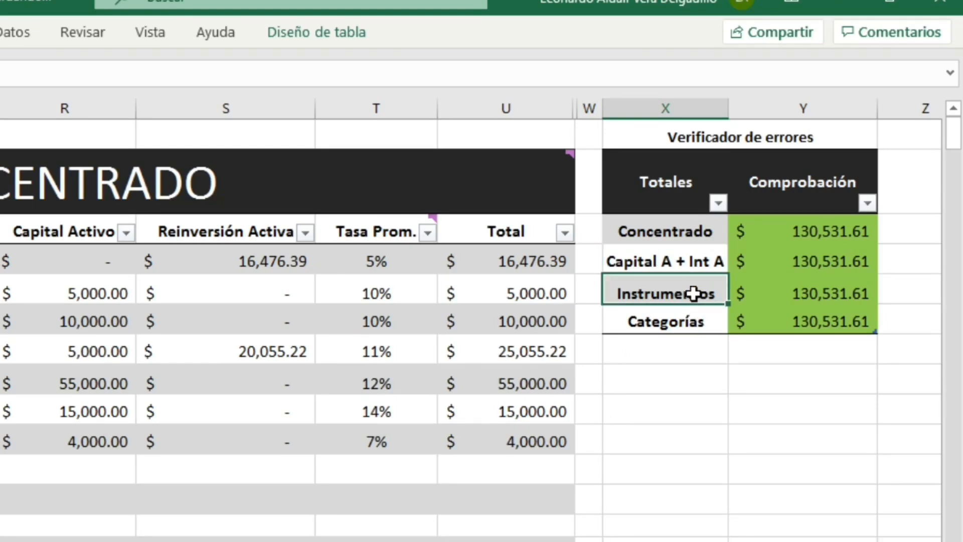
left_click(673, 319)
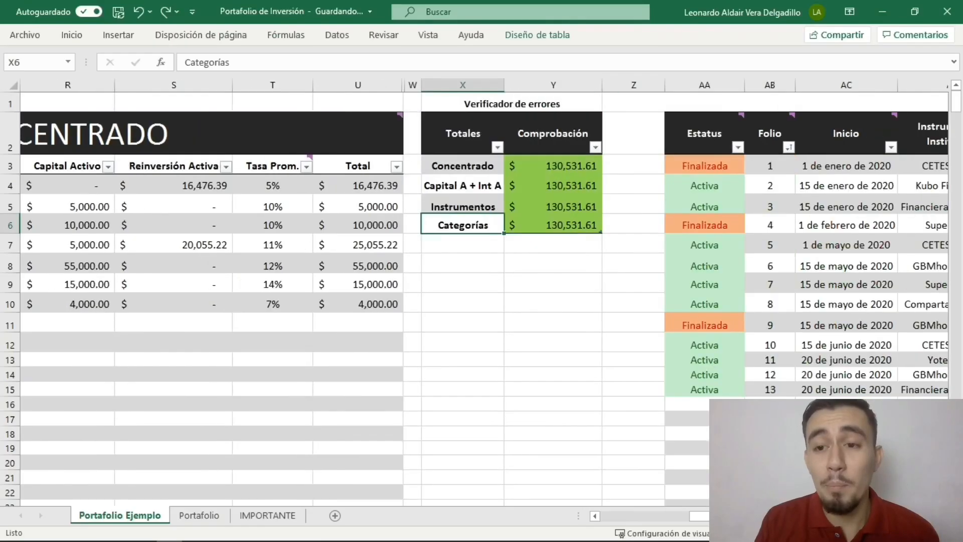
scroll(482, 296, "right", 6)
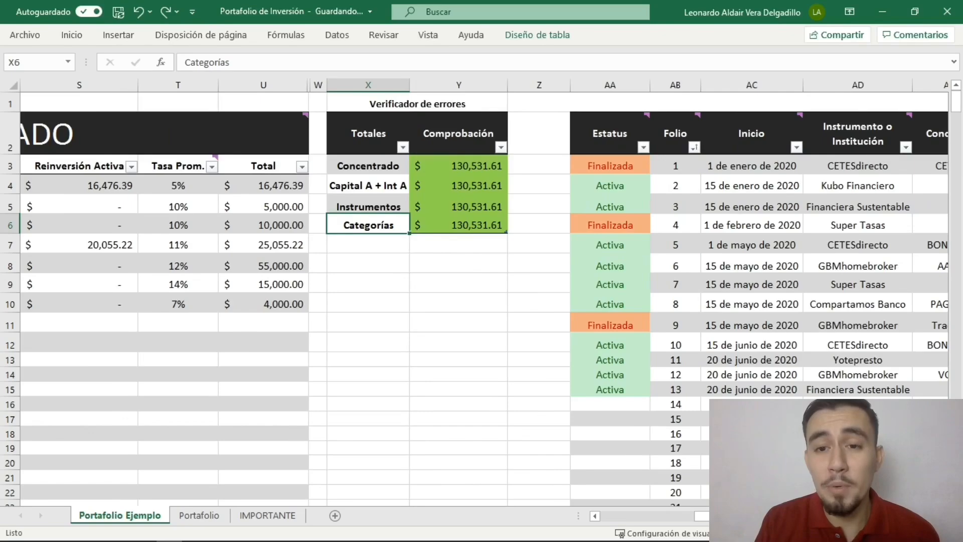
scroll(482, 296, "right", 3)
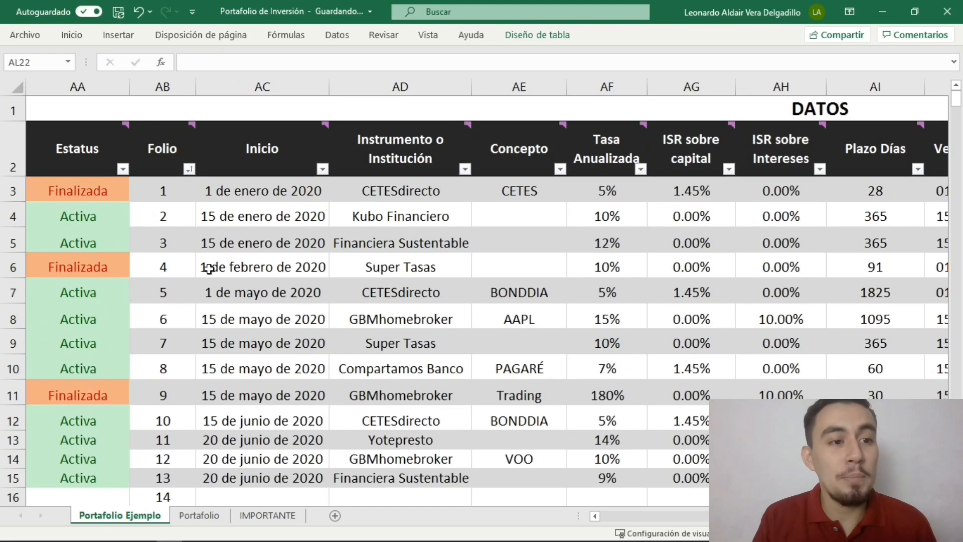
- Change the Estatus of folio 1 to Activa, and set it back to Finalizada
mouse_move(88, 152)
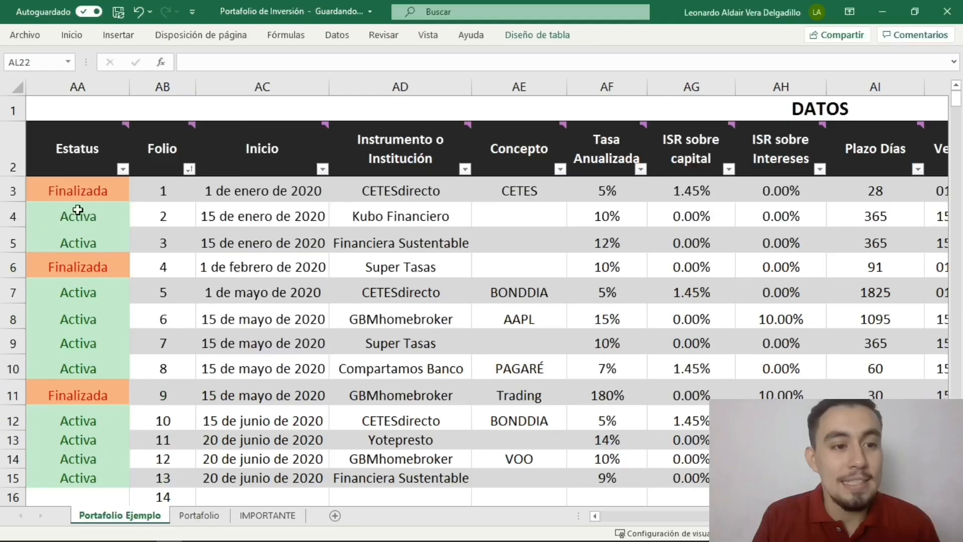
left_click(99, 249)
type("Activa")
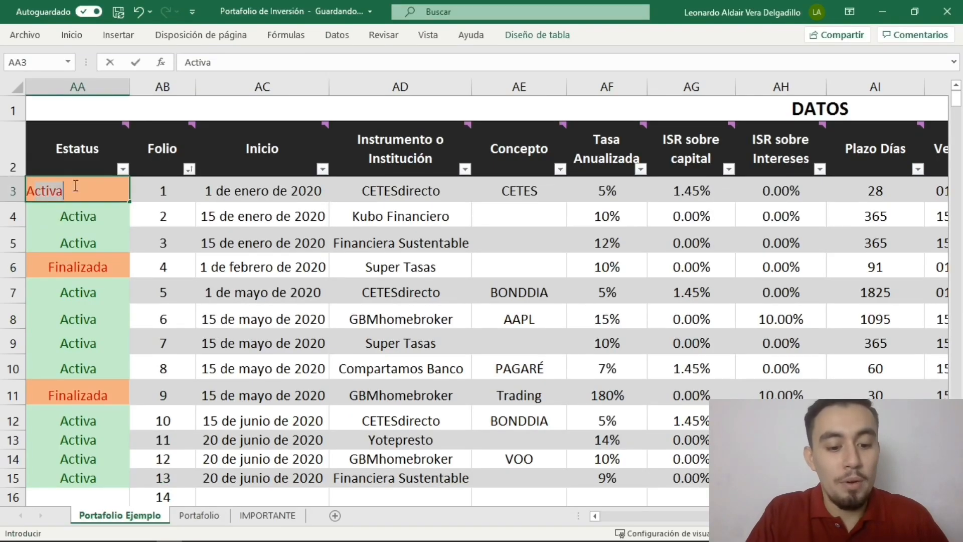
key("Return")
left_click(75, 185)
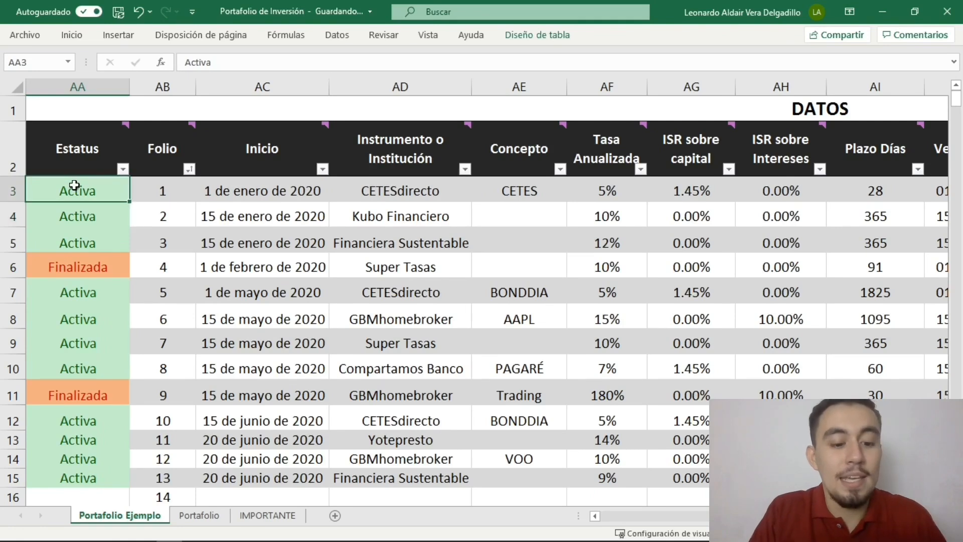
type("Finalizada")
key("Return")
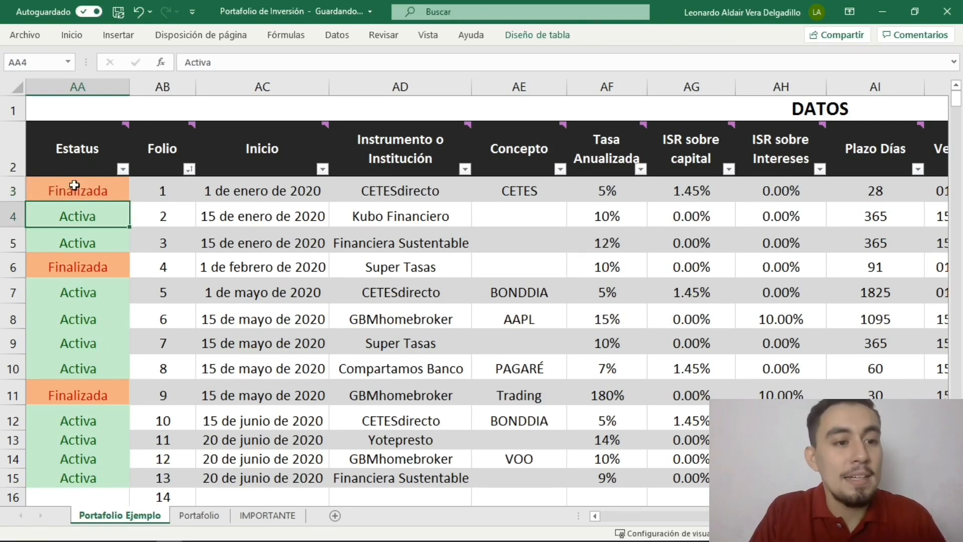
- Sort the DATOS table by Instrumento o Institución from A to Z, and restore the ascending order by Folio
mouse_move(174, 130)
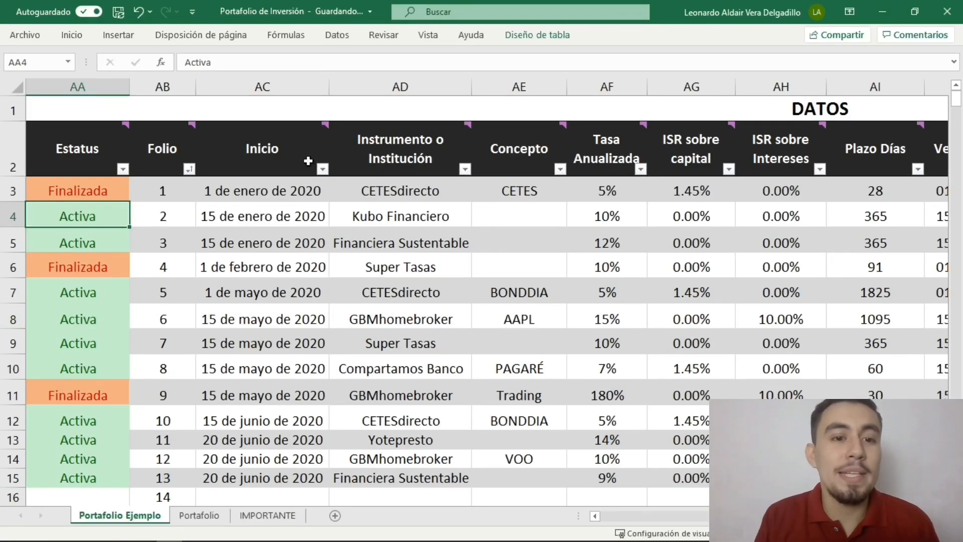
left_click(465, 169)
left_click(406, 191)
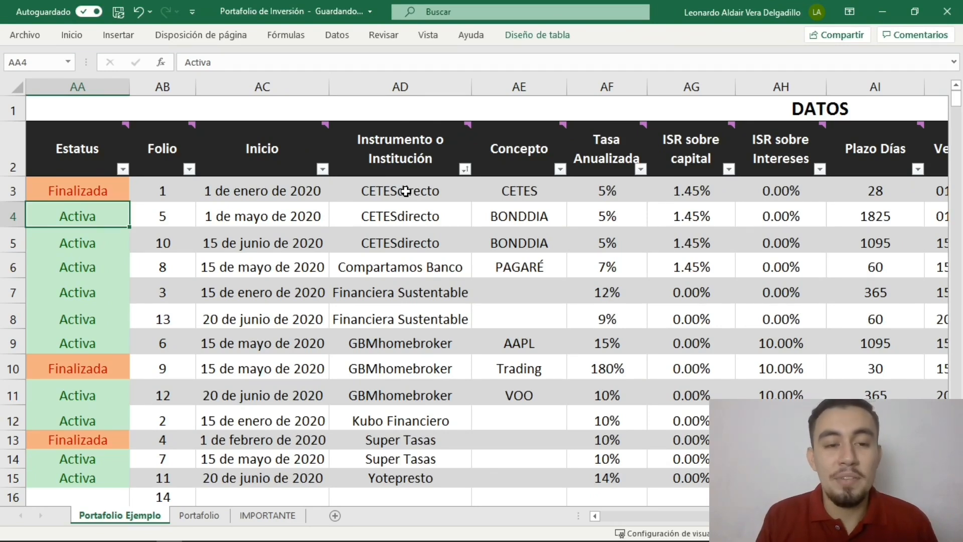
left_click(189, 169)
left_click(83, 185)
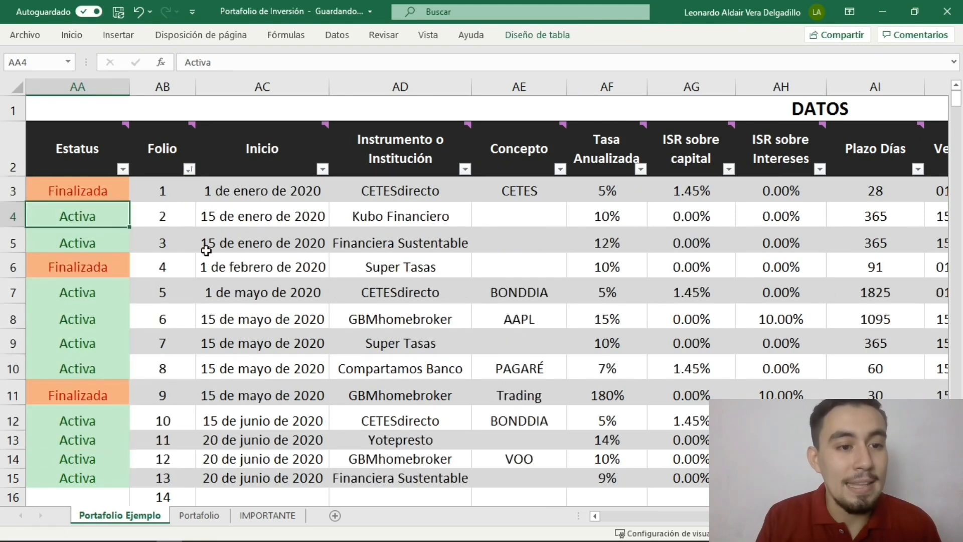
mouse_move(170, 160)
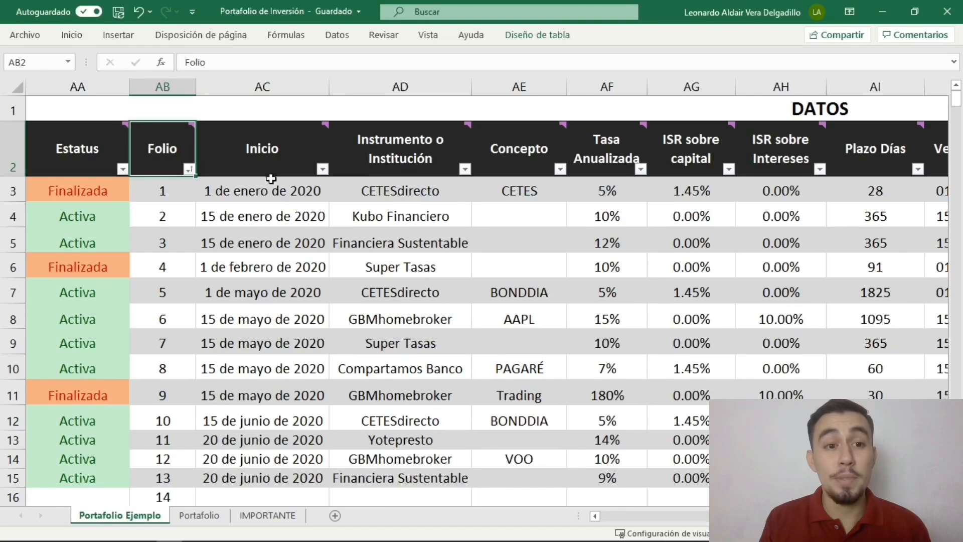
- Check the notes on the Inicio and Instrumento o Institución headers of the DATOS table and the folio 1 values beneath them
mouse_move(275, 159)
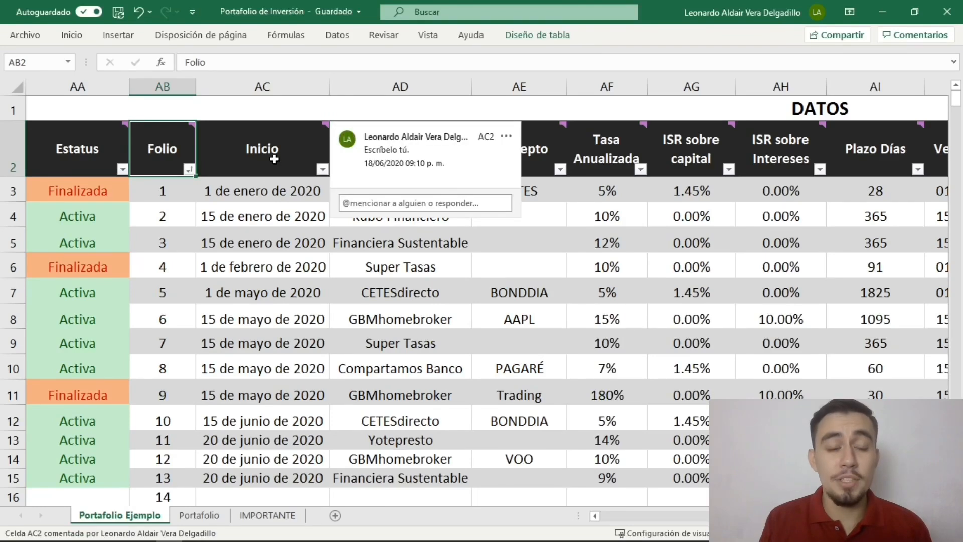
left_click(251, 197)
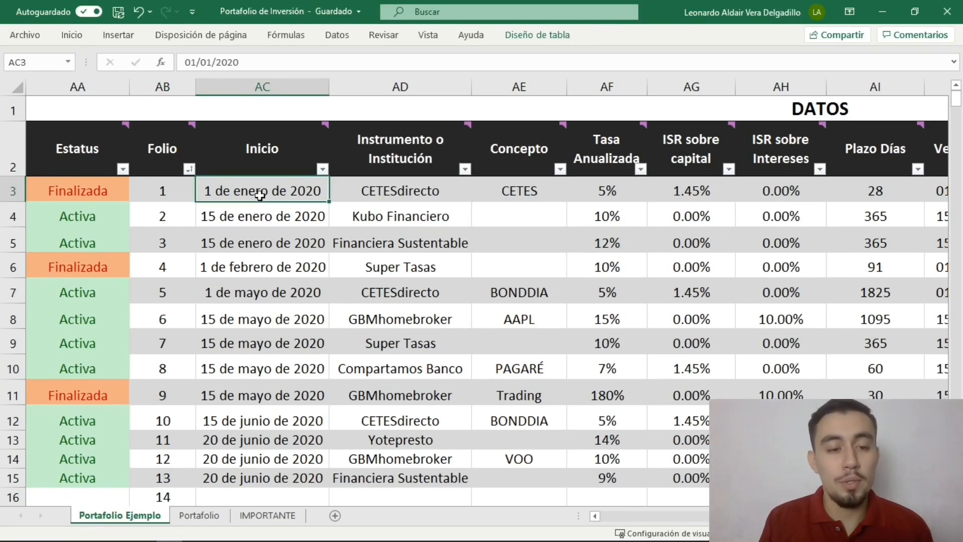
mouse_move(422, 180)
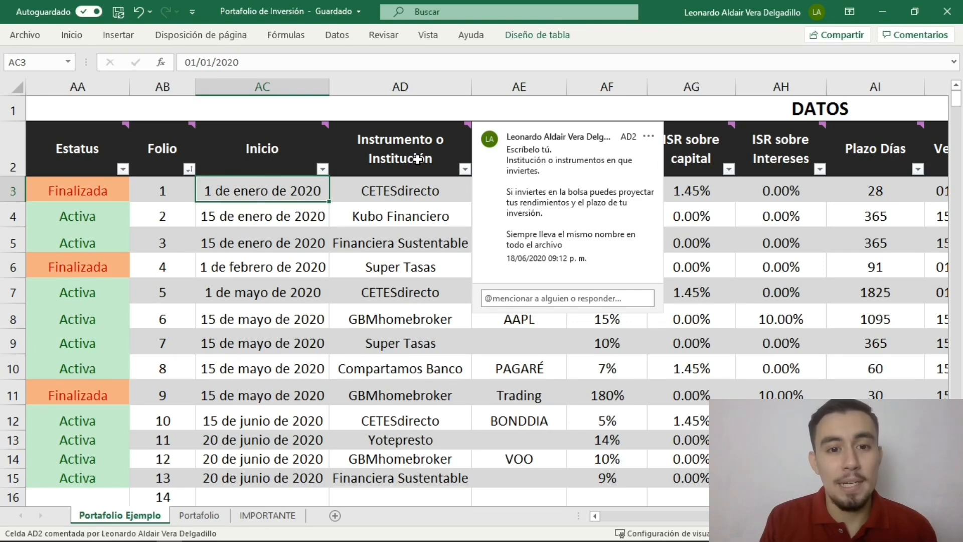
left_click(398, 187)
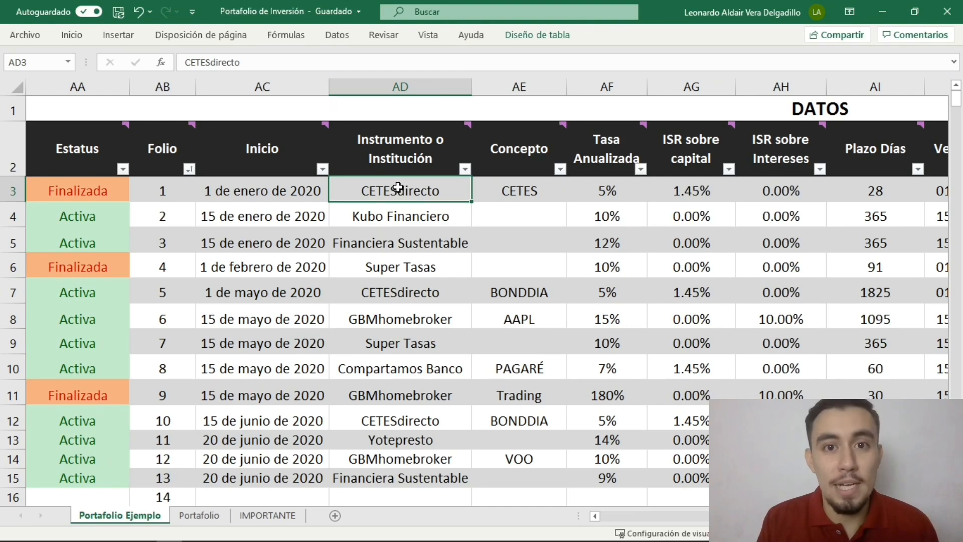
- Undo the last change and go back to the CONCENTRADO table
key("ctrl+z")
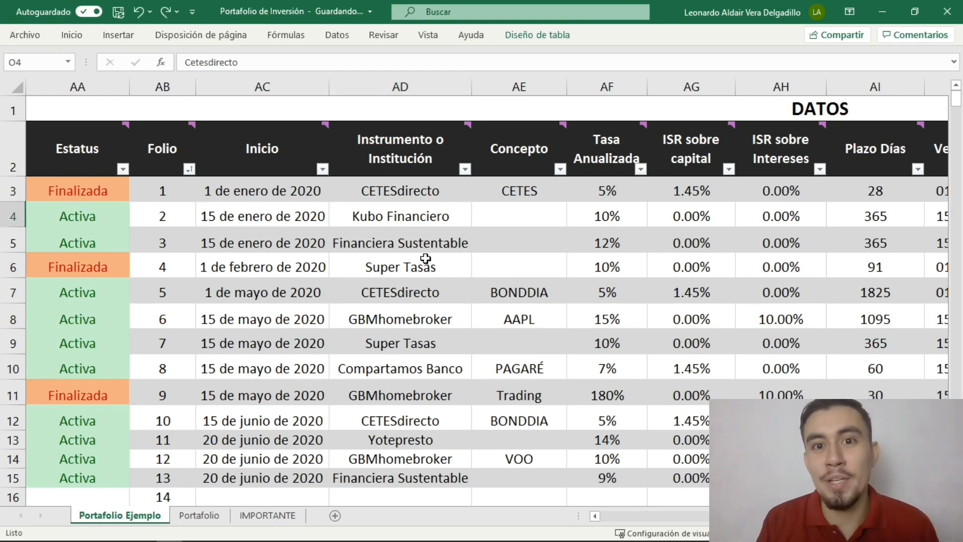
scroll(426, 258, "left", 6)
scroll(425, 259, "left", 6)
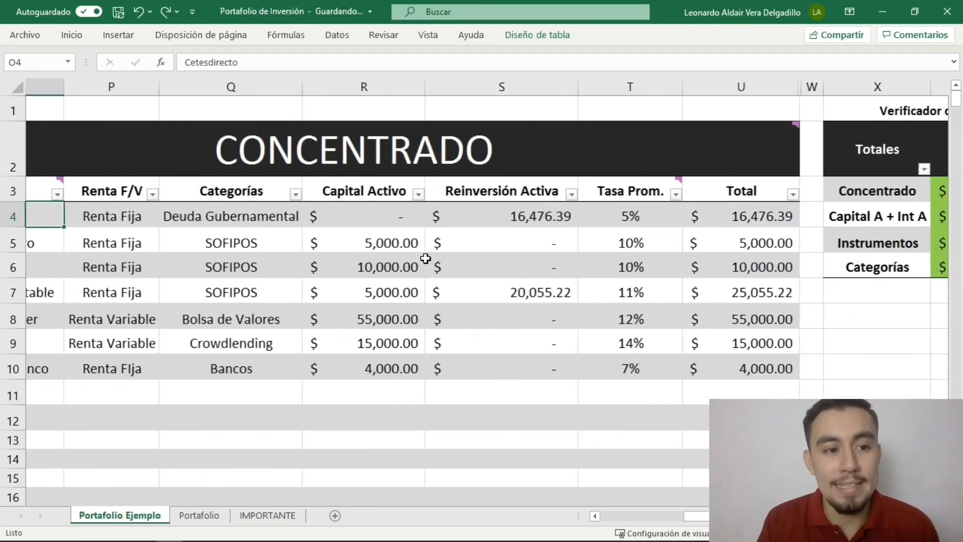
scroll(425, 259, "left", 2)
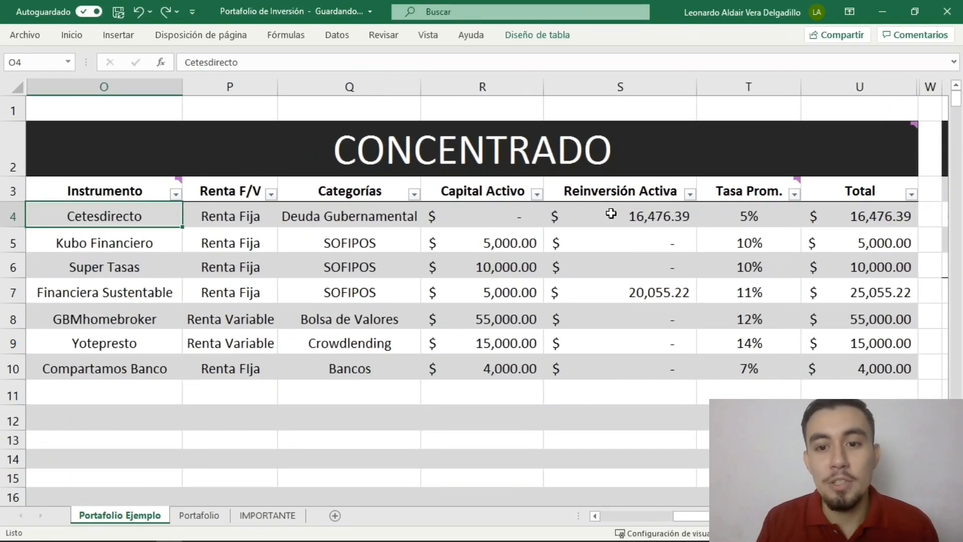
- Try changing the criterion to "CETES directo" in the Cetesdirecto row's Reinversión Activa formula, check the error checker, and undo the change
left_click(611, 213)
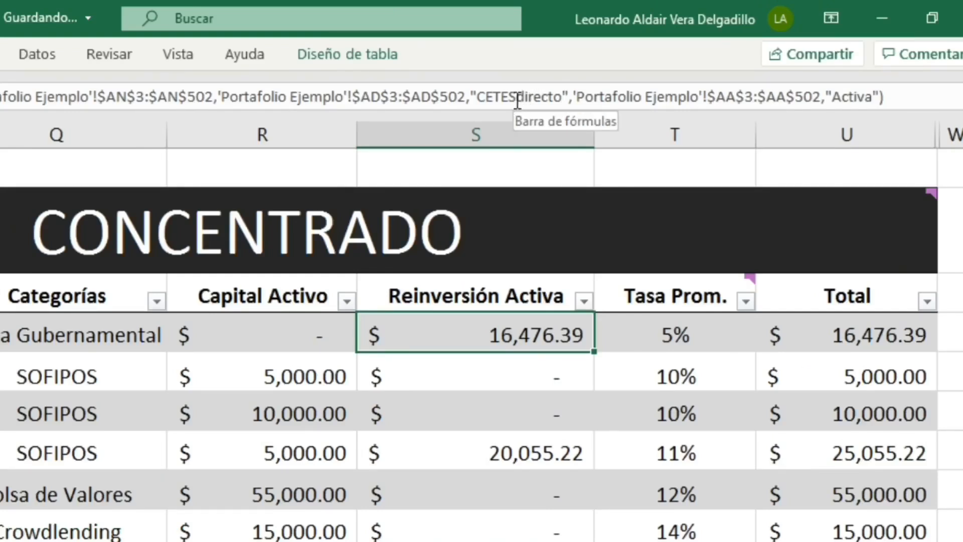
left_click(517, 100)
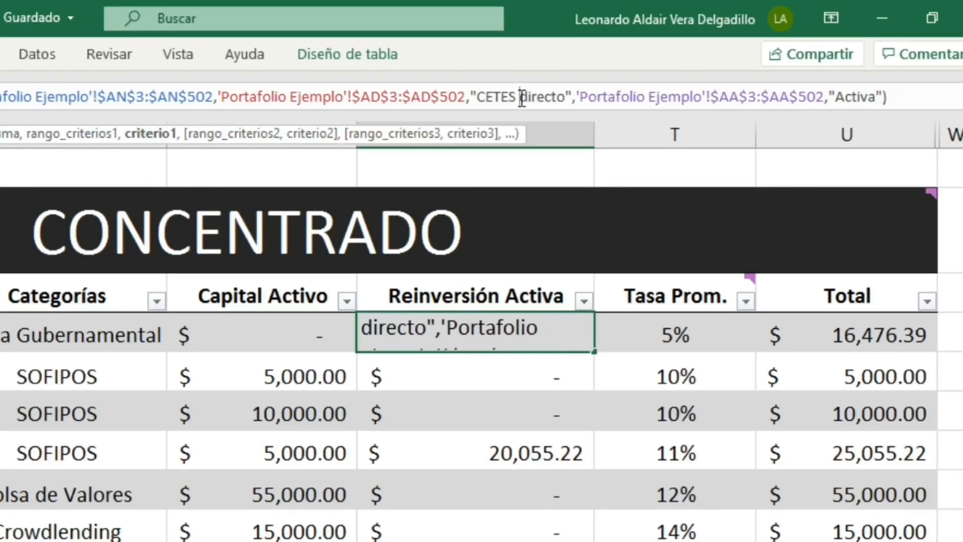
key("Return")
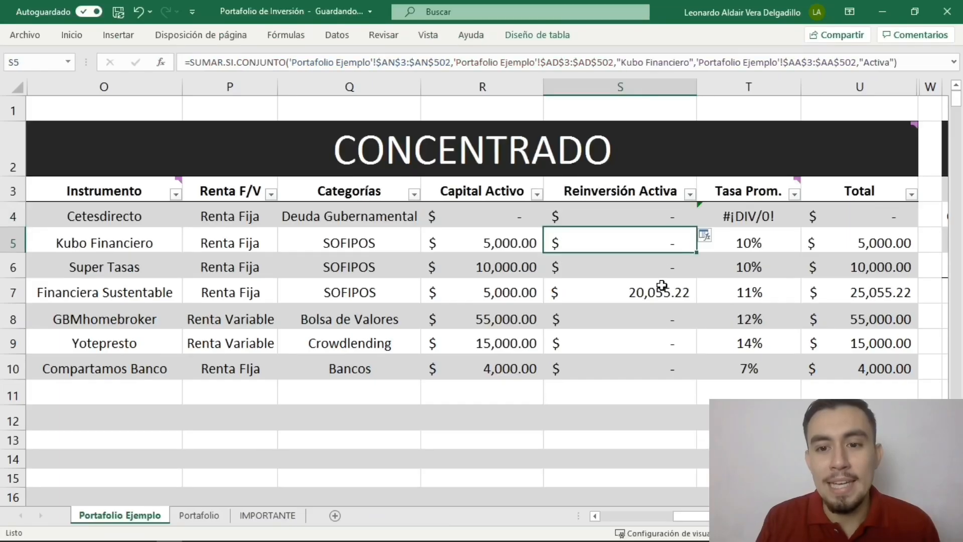
scroll(662, 286, "right", 5)
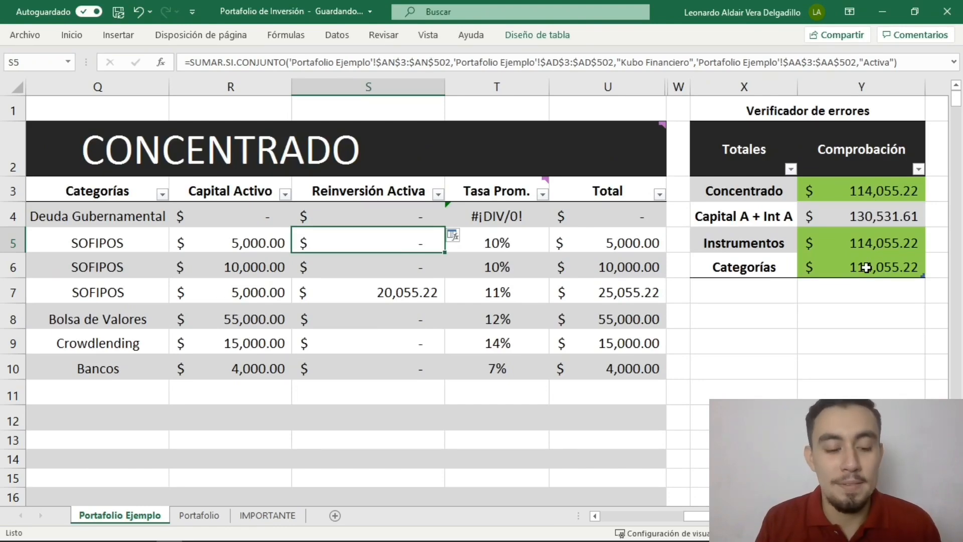
key("ctrl+z")
- Return to the DATOS table and examine the Concepto, Tasa Anualizada and ISR columns
scroll(828, 359, "right", 3)
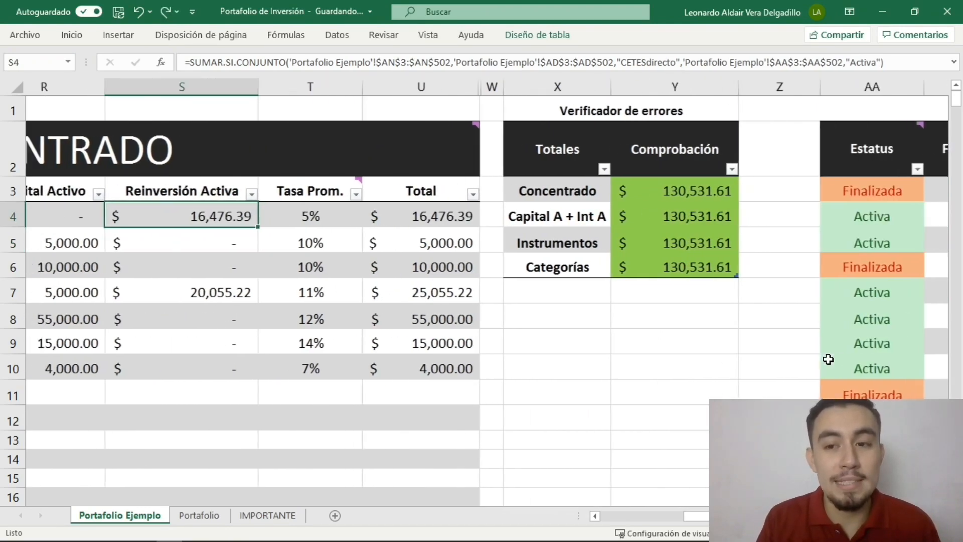
scroll(828, 359, "right", 6)
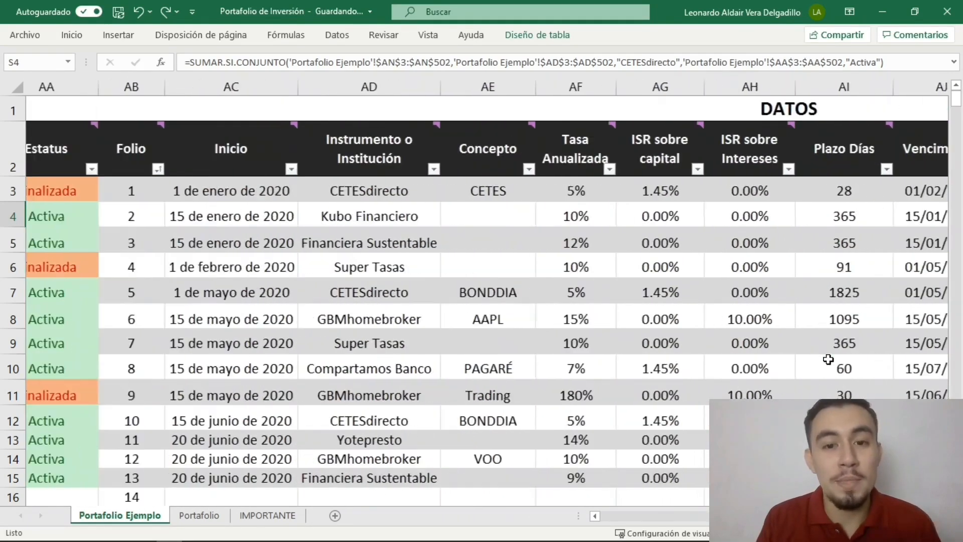
scroll(829, 359, "left", 1)
mouse_move(517, 150)
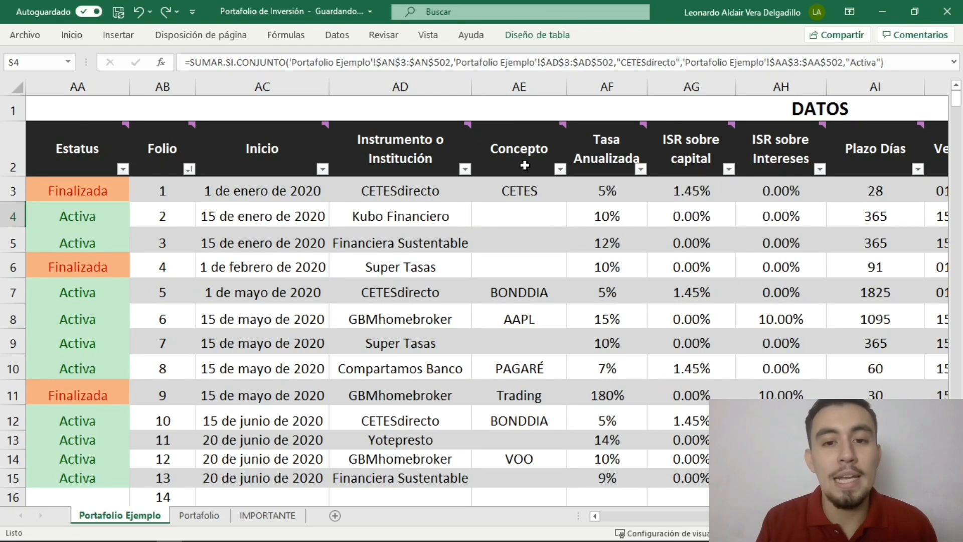
scroll(517, 238, "right", 2)
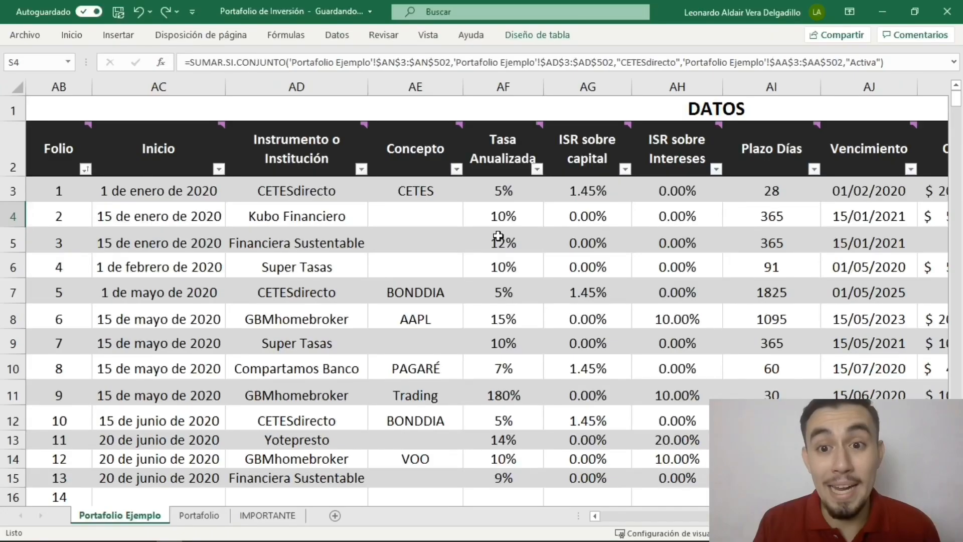
scroll(411, 325, "right", 3)
scroll(498, 236, "left", 2)
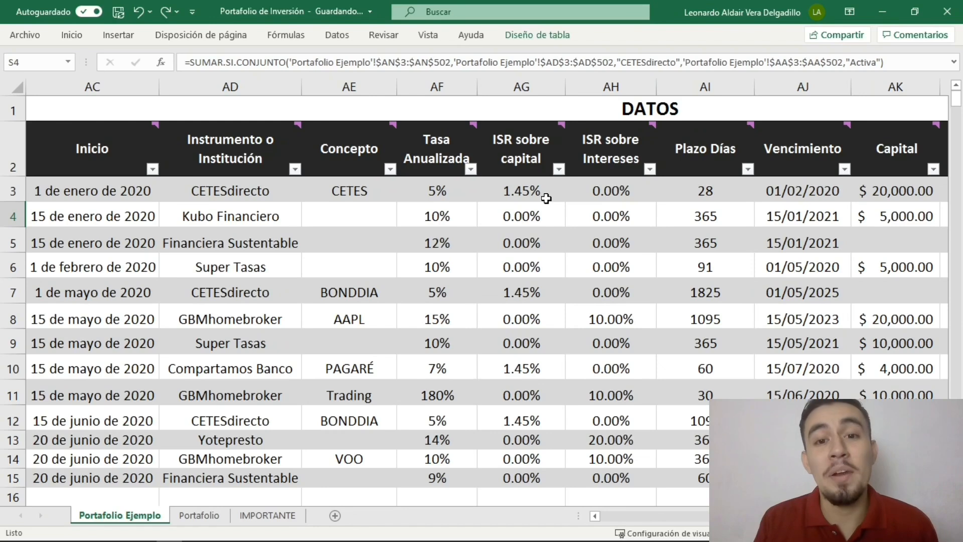
- Check the ISR sobre capital and ISR sobre Intereses of folio 1, and compare the GBMhomebroker and Yotepresto rows
left_click(516, 192)
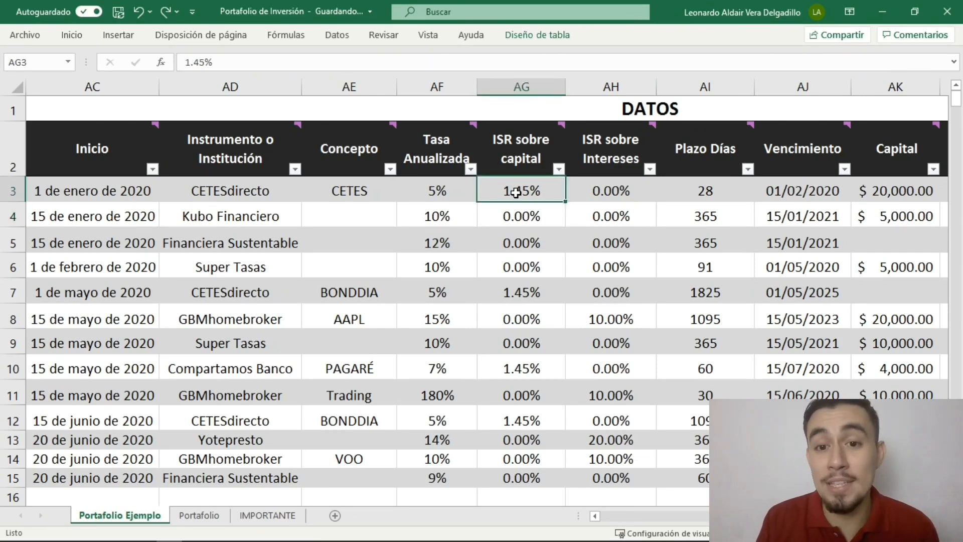
left_click(604, 188)
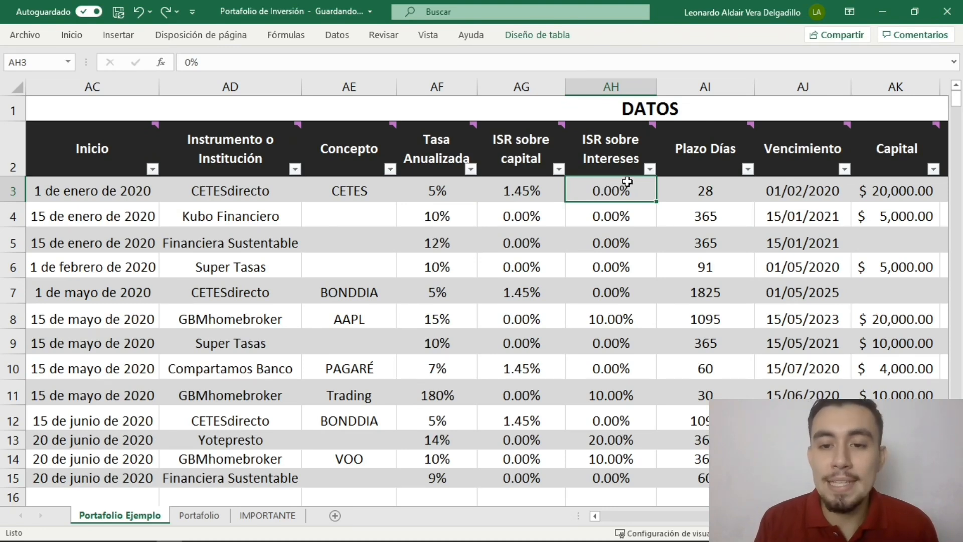
left_click(612, 327)
left_click(207, 318)
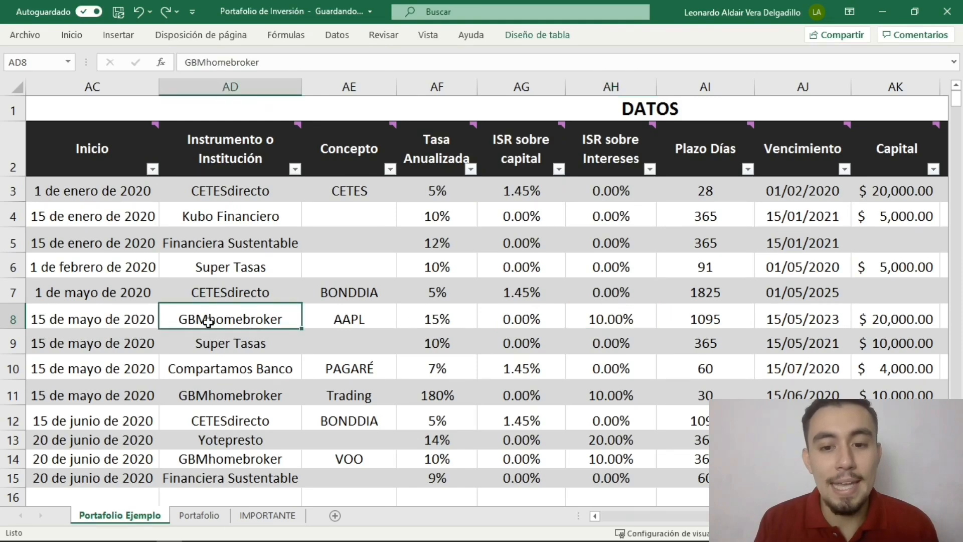
key("Down")
key("Down")
key("Down")
key("Down")
key("Down")
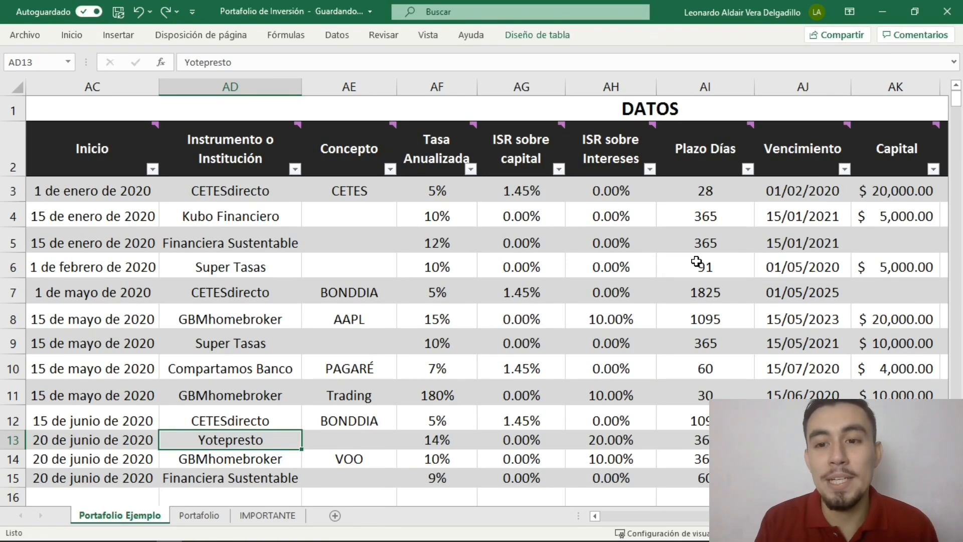
- Check several Plazo Días values in the DATOS table, including those of folios 1, 3, 5 and 8
left_click(719, 196)
left_click(717, 251)
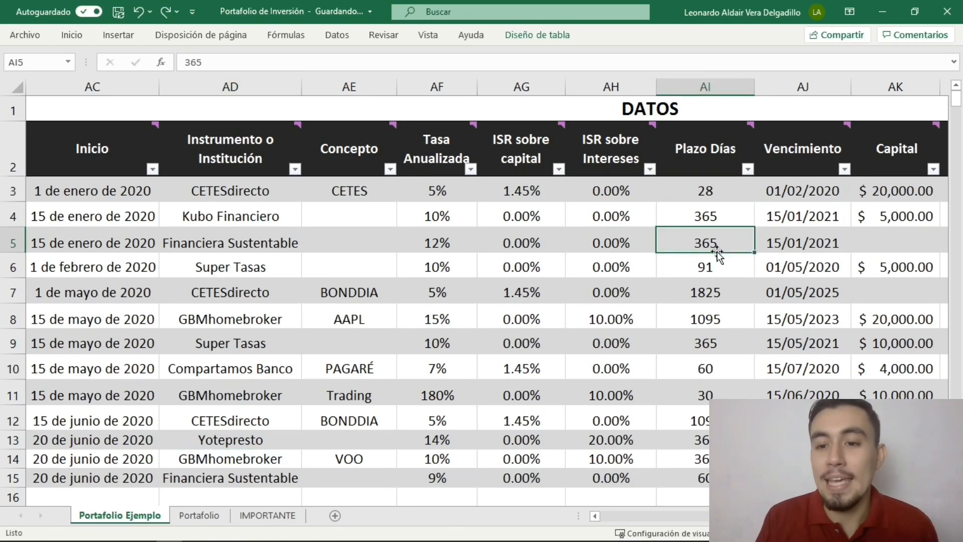
left_click(711, 289)
left_click(716, 359)
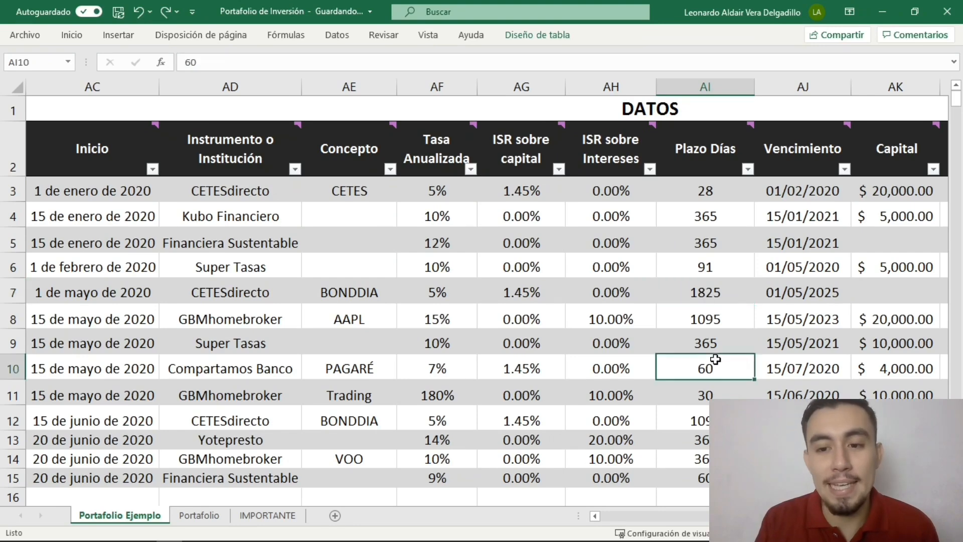
scroll(712, 346, "right", 1)
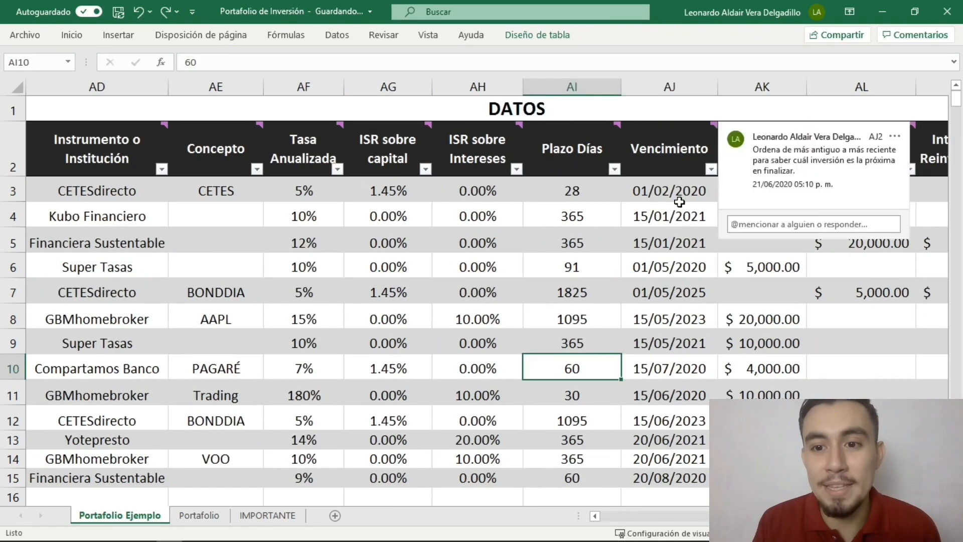
- Sort the DATOS table by Vencimiento from oldest to newest, and check the Estatus and due date of the first active investment
mouse_move(672, 148)
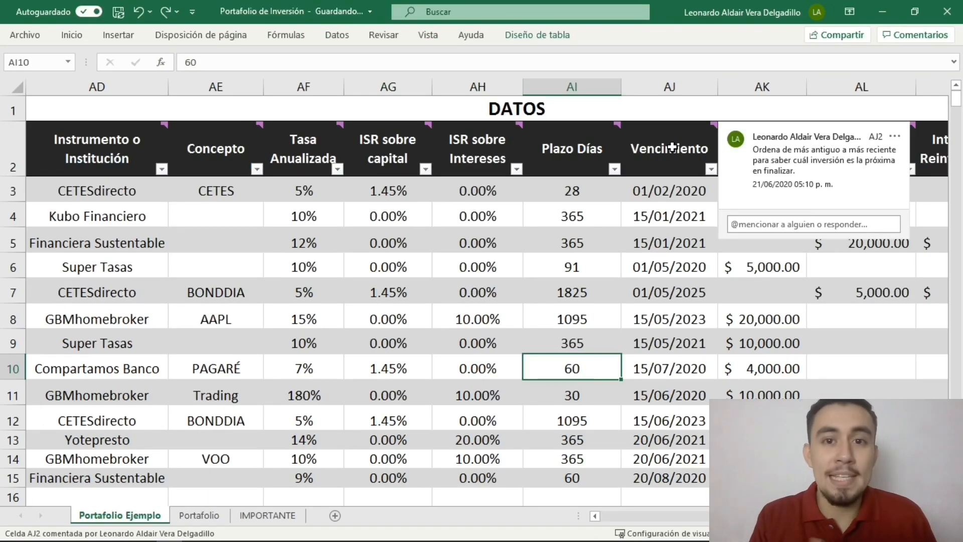
left_click(711, 169)
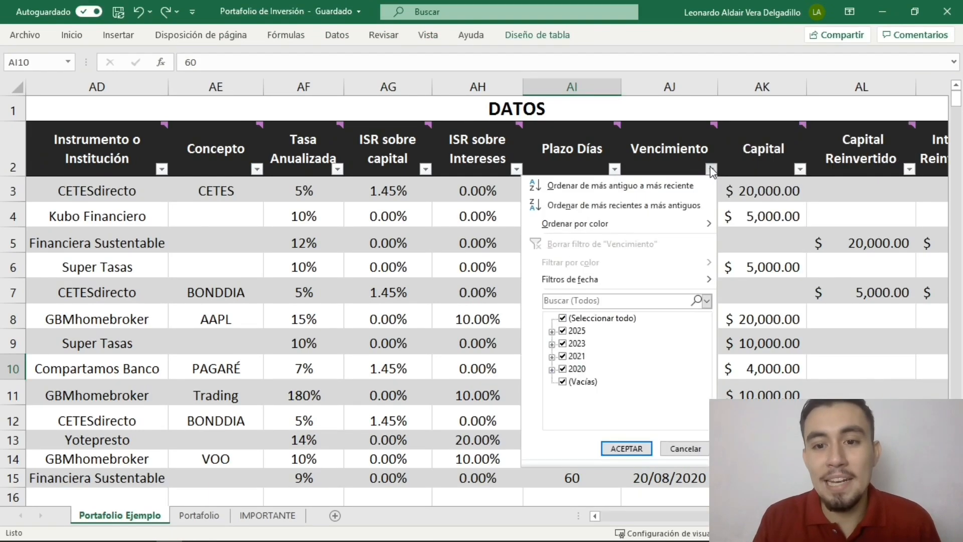
left_click(667, 186)
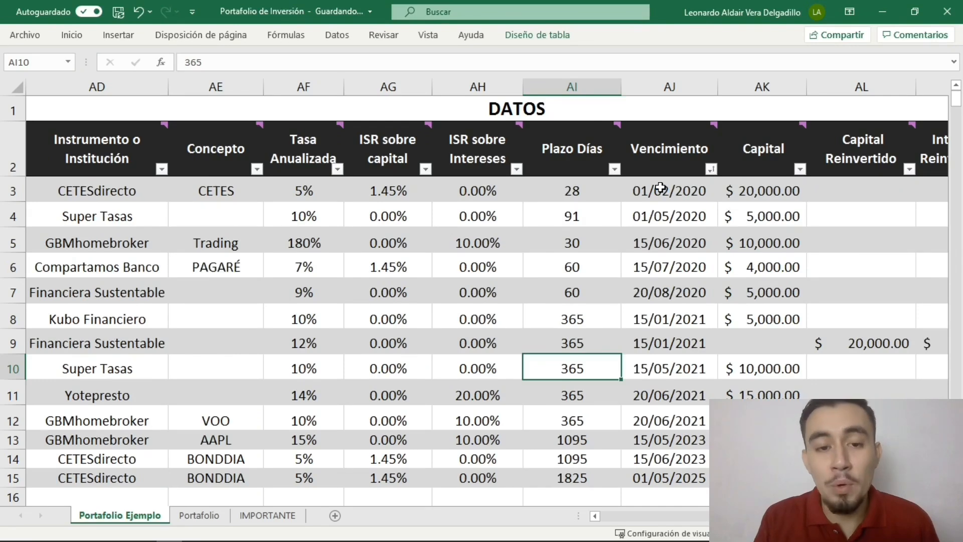
scroll(660, 187, "left", 3)
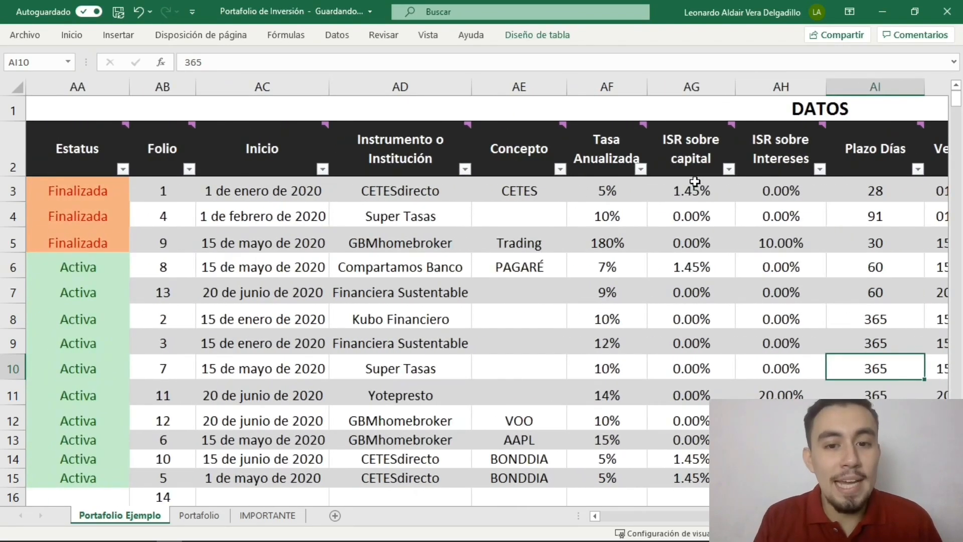
left_click(105, 263)
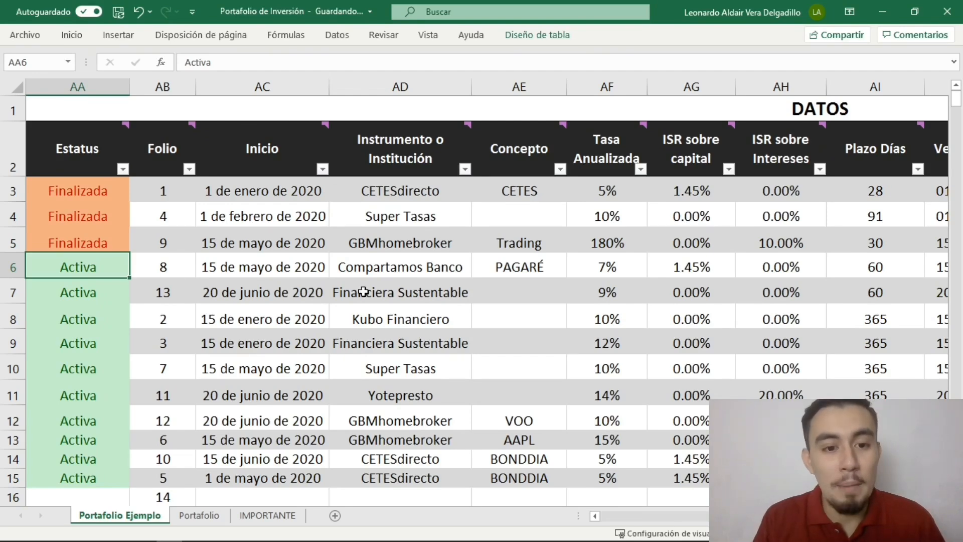
scroll(363, 291, "right", 2)
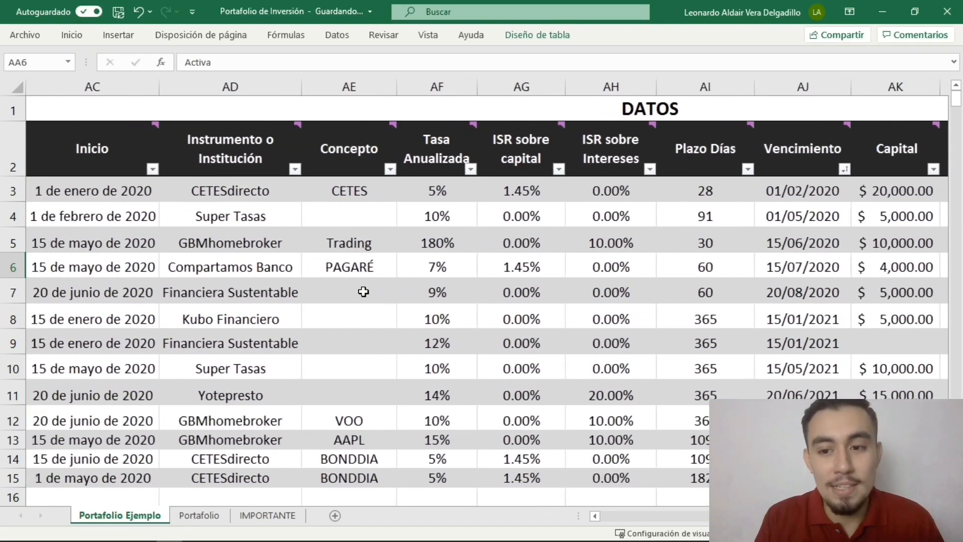
scroll(363, 292, "right", 1)
left_click(686, 270)
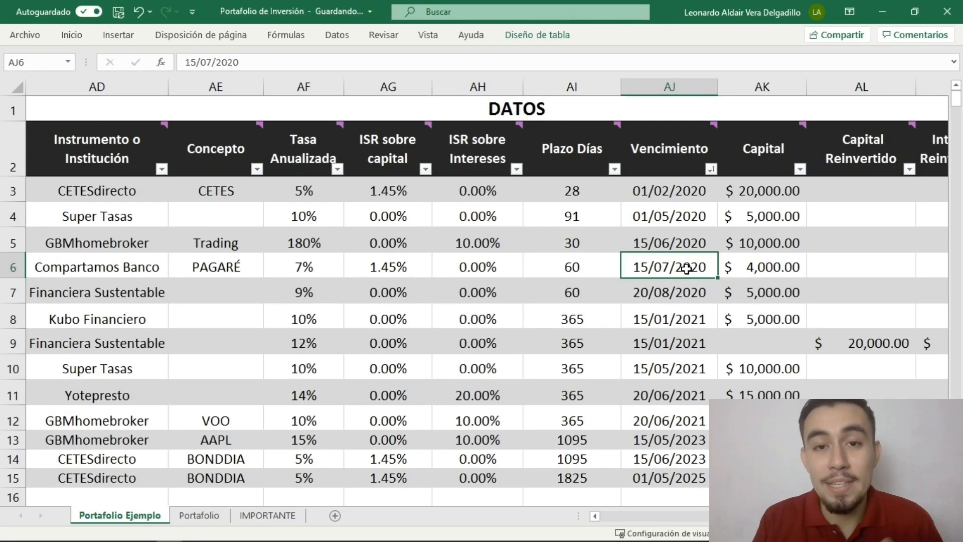
- Restore the ascending order by Folio in the DATOS table, and go to its Vencimiento and Capital columns
scroll(685, 269, "left", 3)
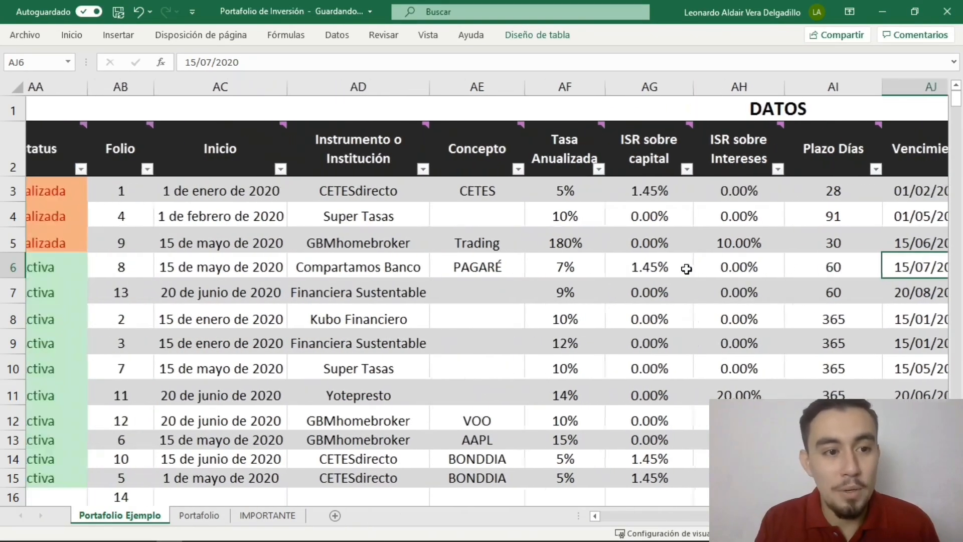
left_click(190, 168)
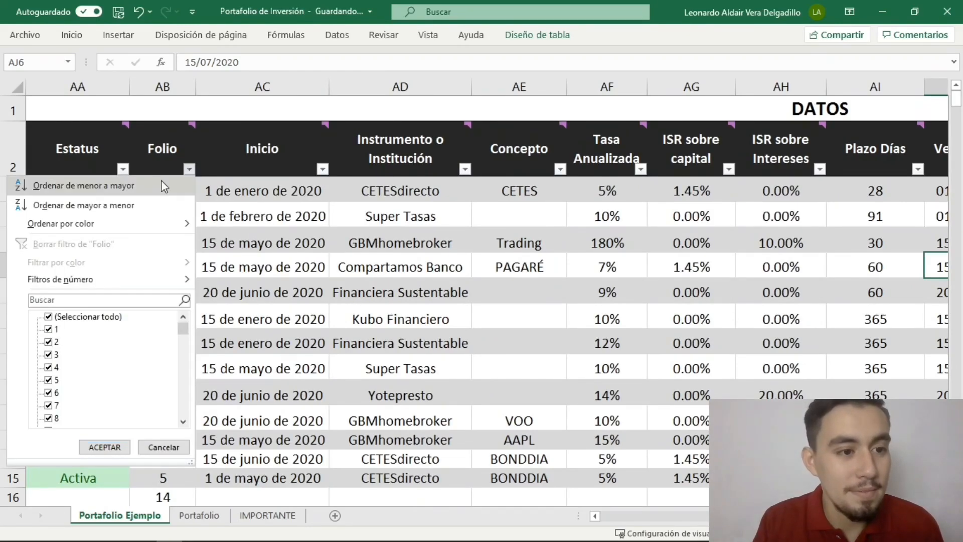
left_click(584, 273)
scroll(583, 272, "left", 4)
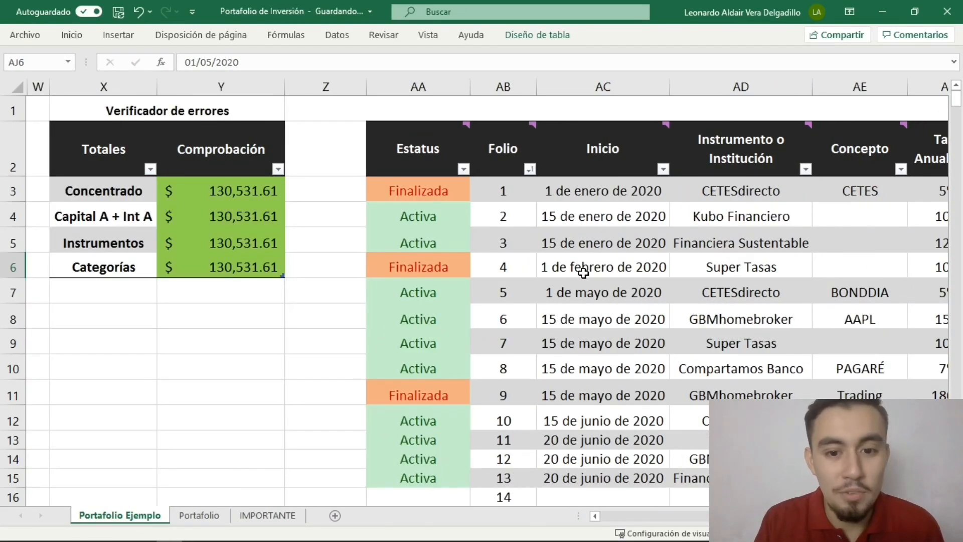
scroll(584, 273, "right", 4)
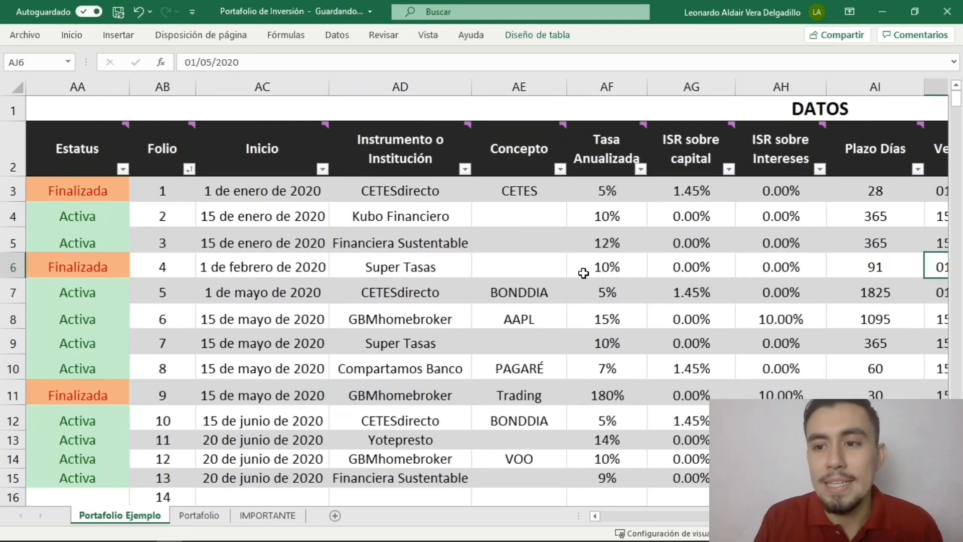
scroll(583, 273, "right", 4)
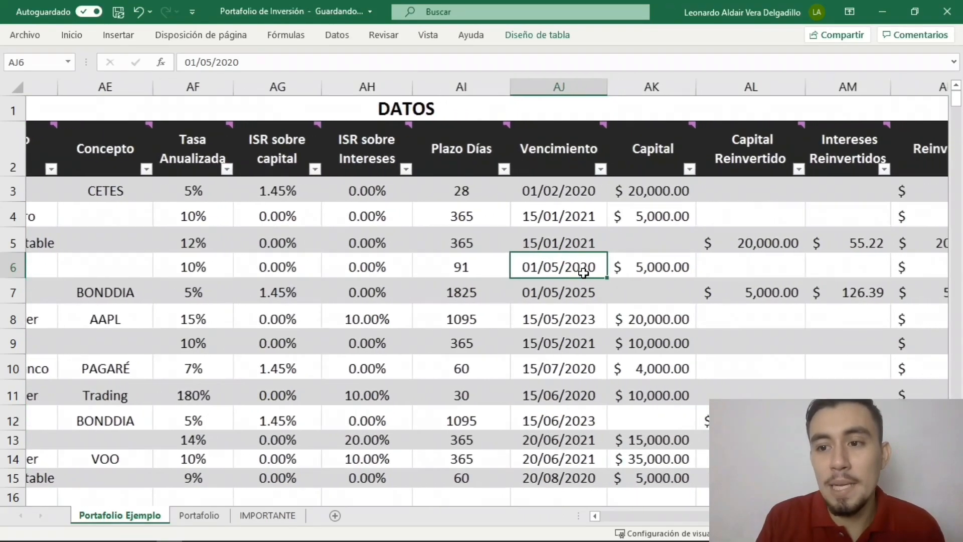
- Review the Capital, Capital Reinvertido and Intereses Reinvertidos columns of the DATOS table, reading their header notes and checking the first Capital amounts
scroll(584, 273, "right", 1)
left_click_drag(522, 159, 643, 158)
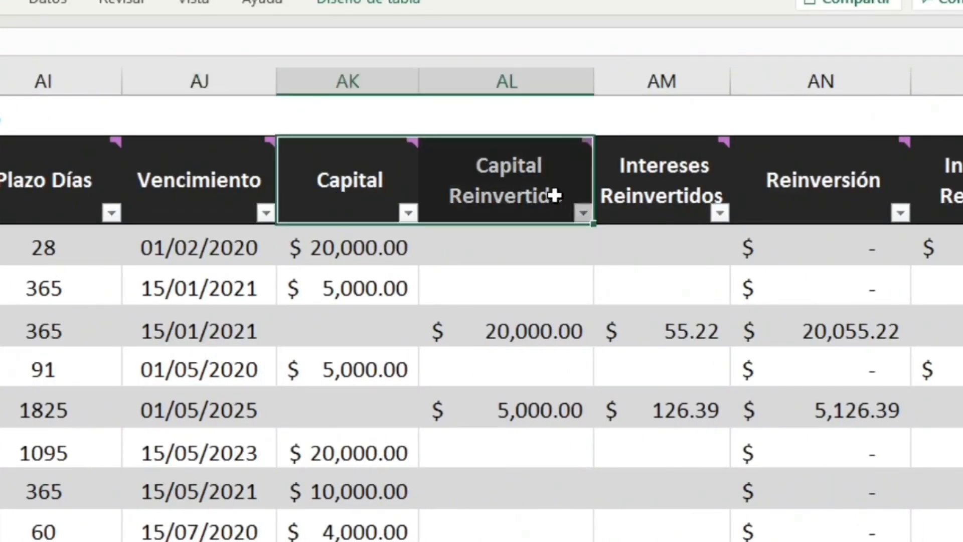
left_click_drag(538, 195, 664, 193)
mouse_move(663, 196)
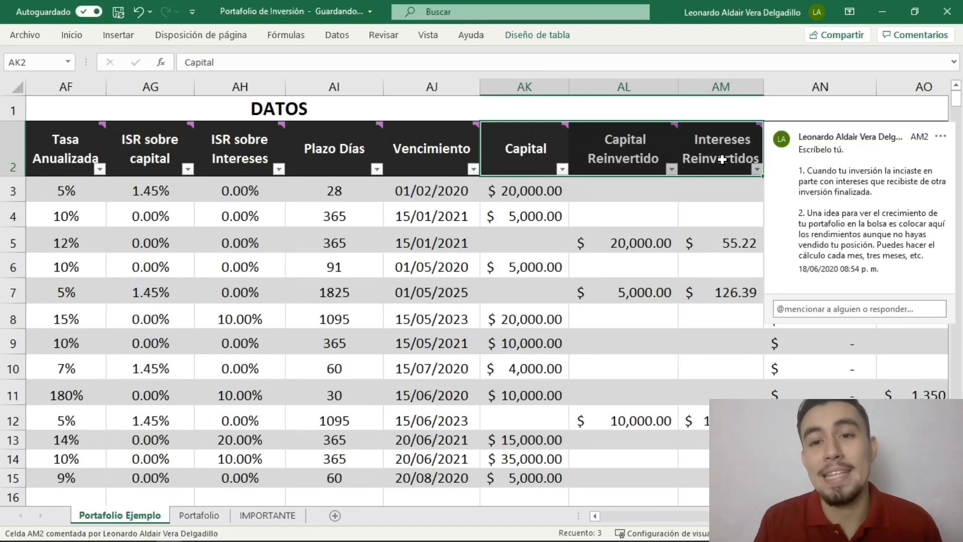
left_click(695, 207)
left_click_drag(536, 183, 533, 213)
mouse_move(533, 137)
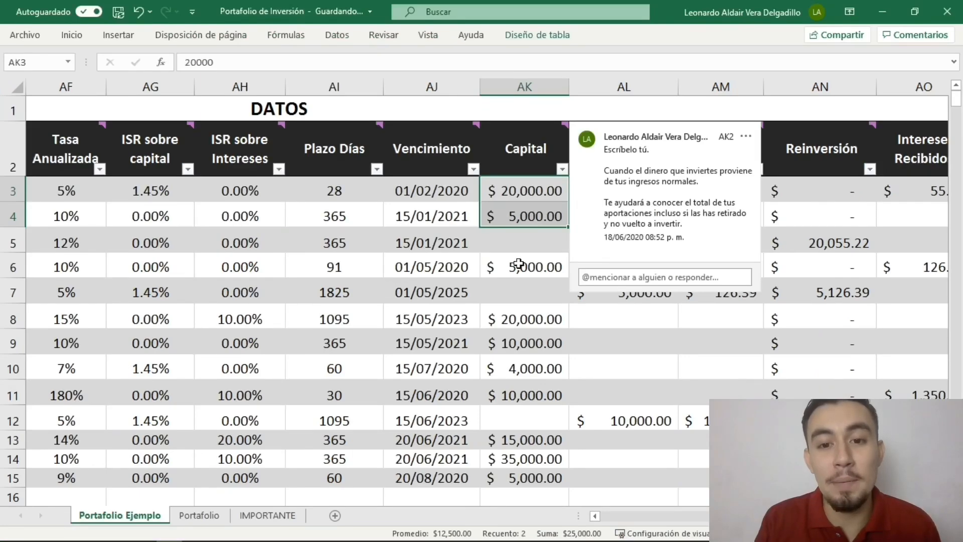
left_click(273, 361)
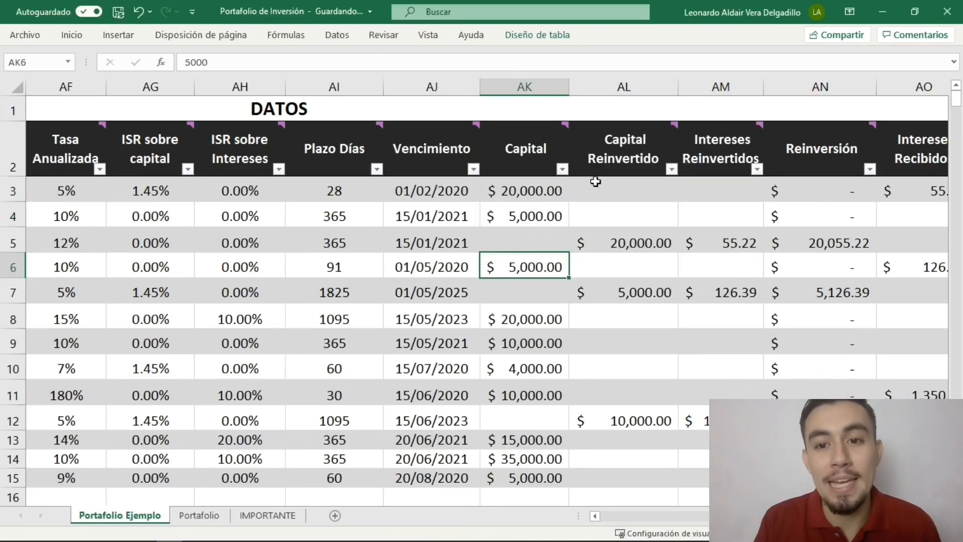
left_click(619, 159)
mouse_move(619, 159)
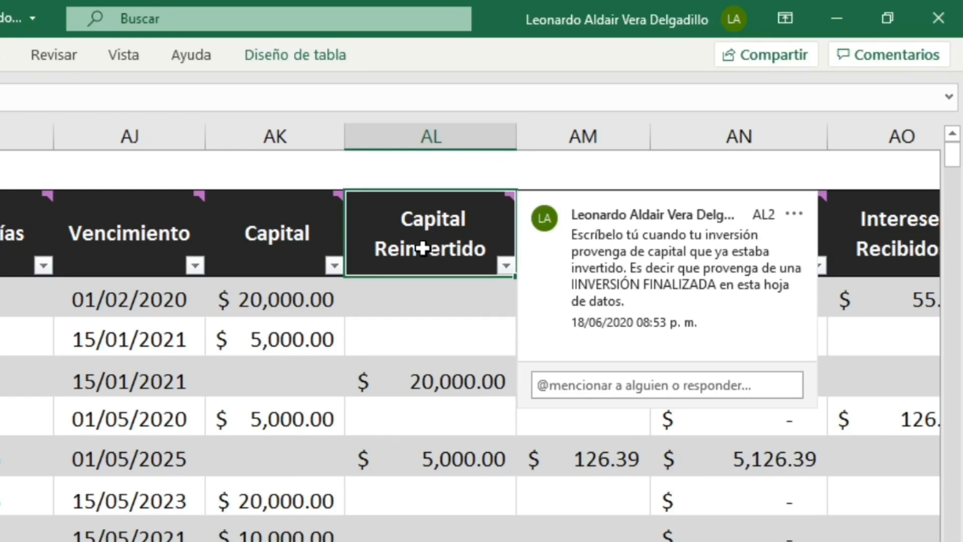
- Compare the Capital, Intereses Recibidos and Resultado Final in row 3 with the Capital Reinvertido and Intereses Reinvertidos in row 5
left_click(291, 299)
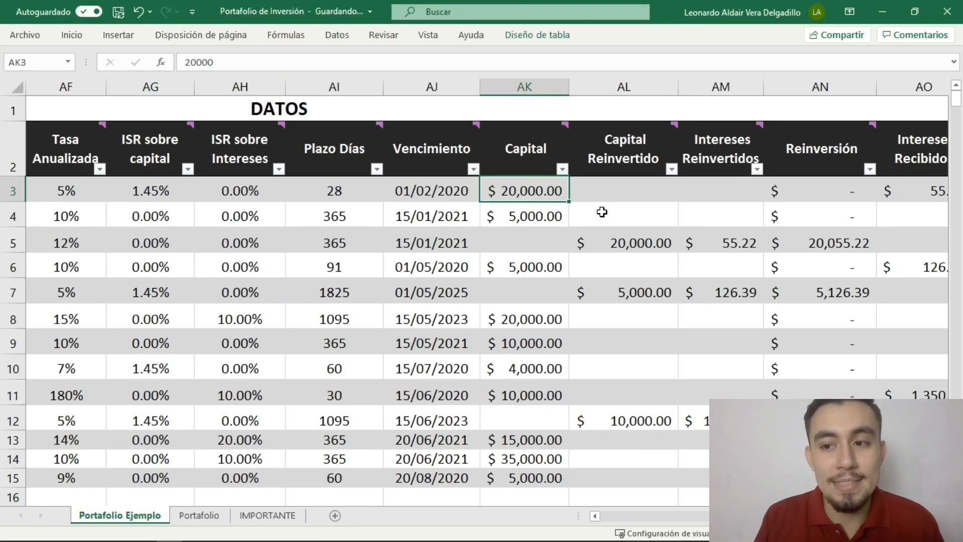
scroll(602, 212, "right", 3)
scroll(602, 212, "left", 1)
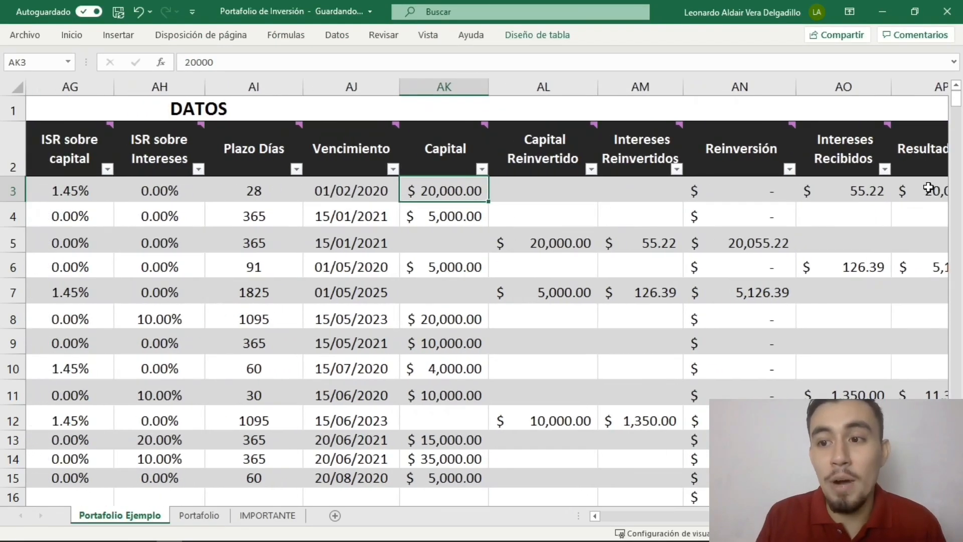
scroll(929, 188, "right", 1)
left_click(863, 190)
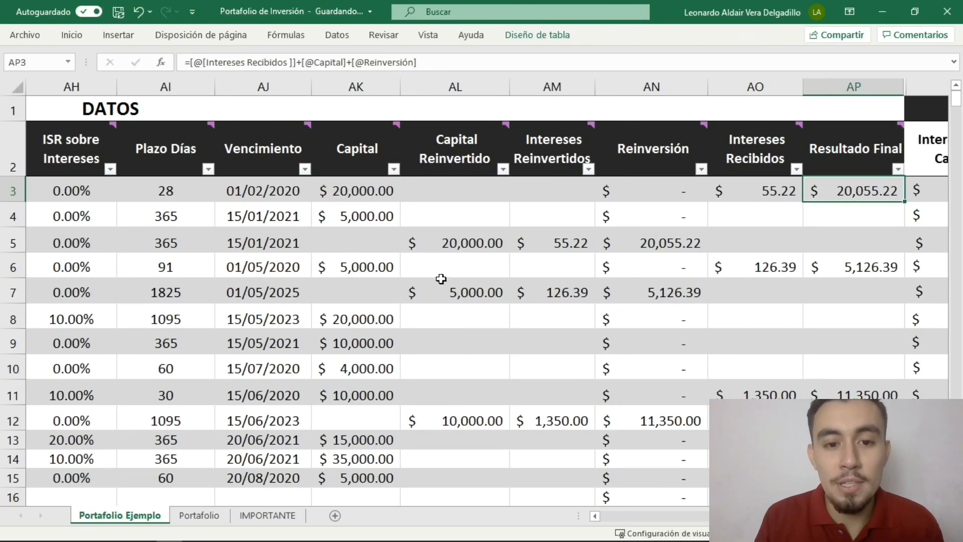
left_click(463, 243)
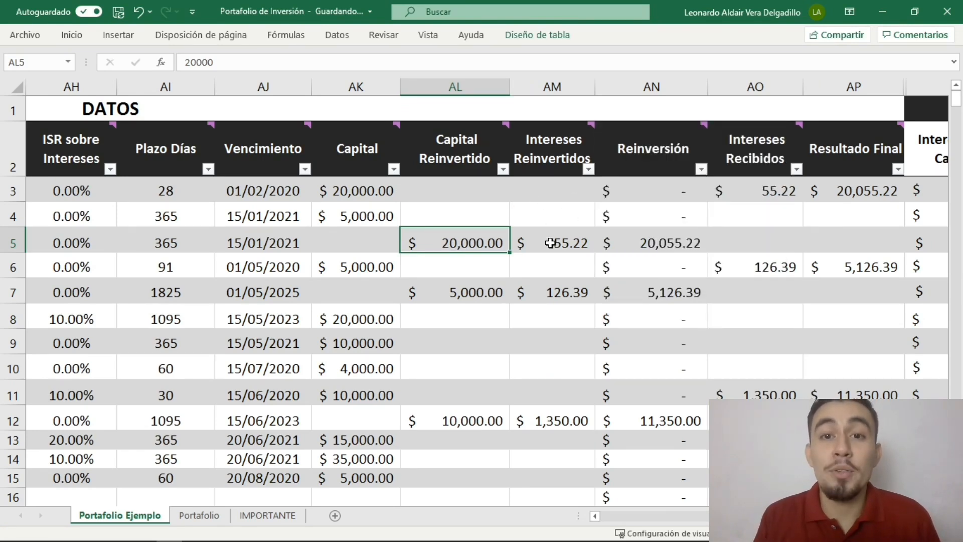
left_click(777, 193)
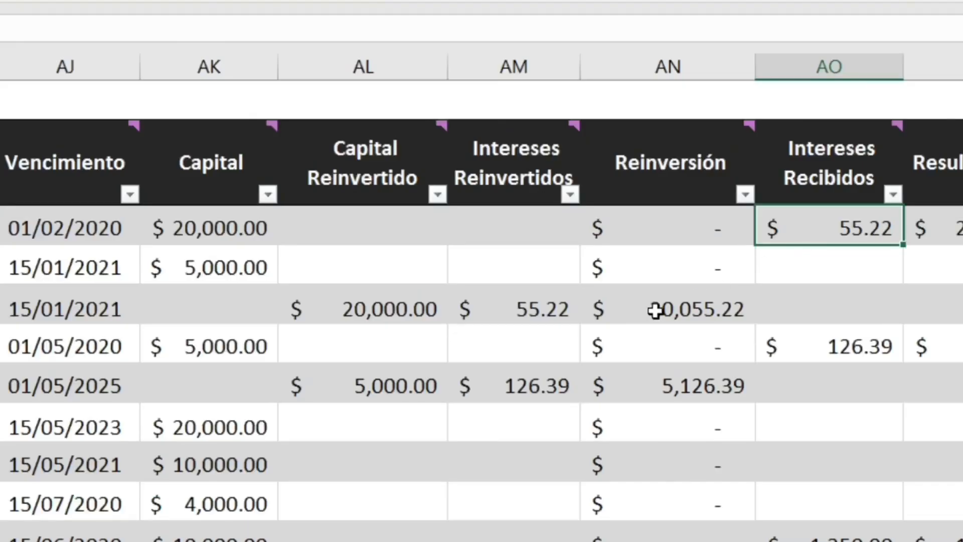
left_click(561, 242)
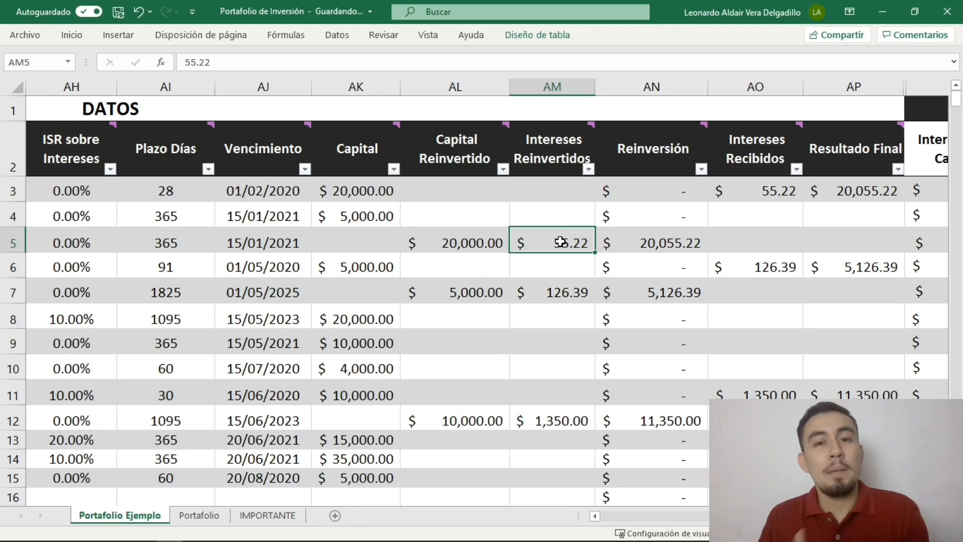
- Check the Reinversión column against the three capital and interest columns before it, and examine Intereses Recibidos and Resultado Final in row 3
left_click_drag(349, 159, 556, 241)
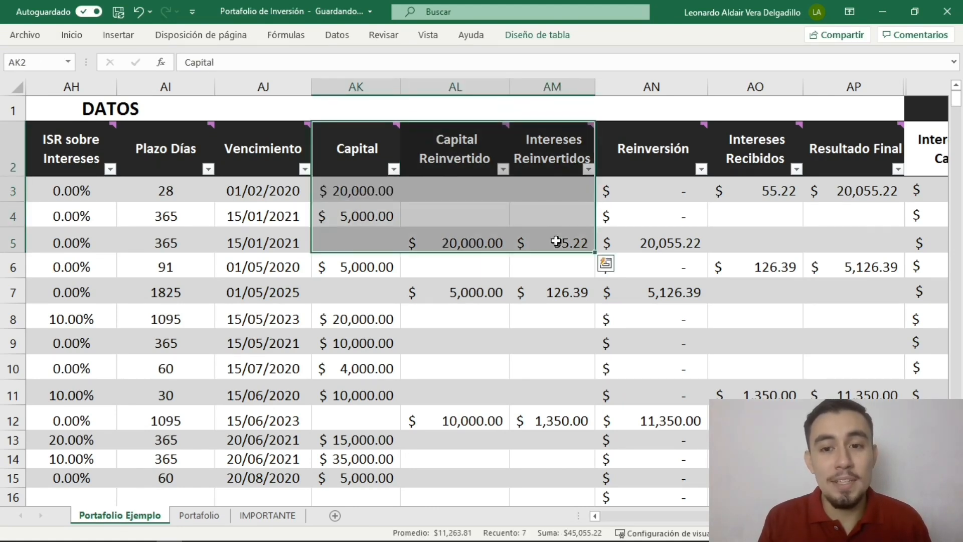
left_click(675, 148)
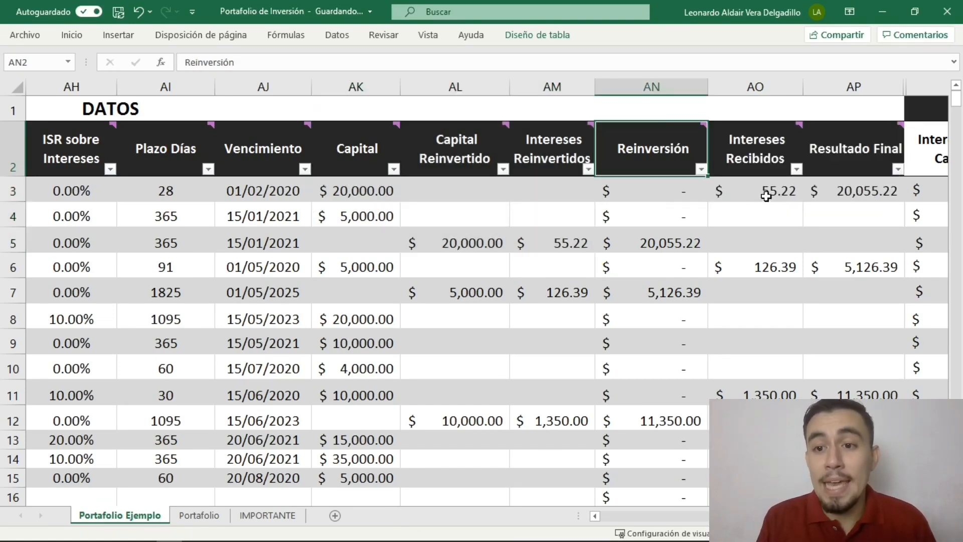
left_click(766, 197)
left_click_drag(758, 154, 851, 188)
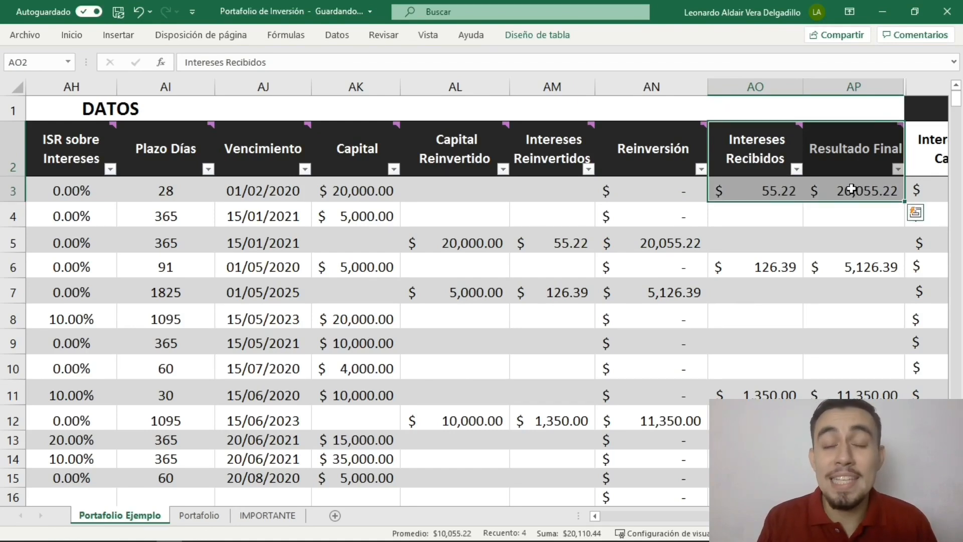
left_click(778, 233)
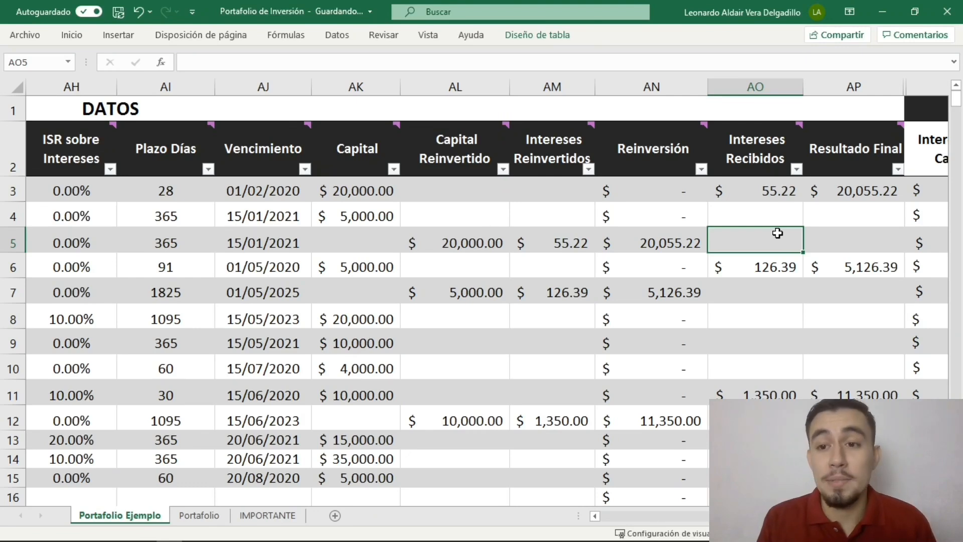
left_click(779, 188)
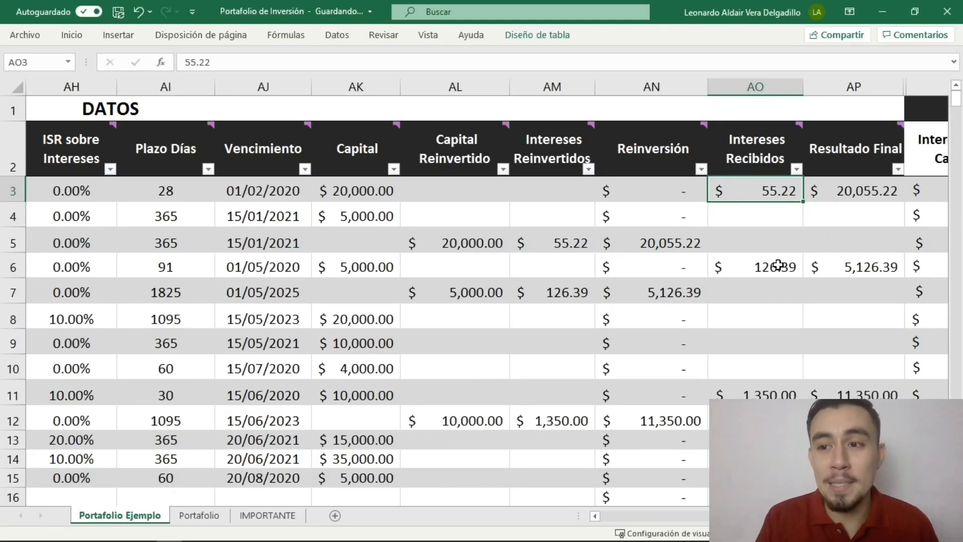
- Autofit the width of the Neto column in the PROYECCIONES table
scroll(778, 265, "right", 6)
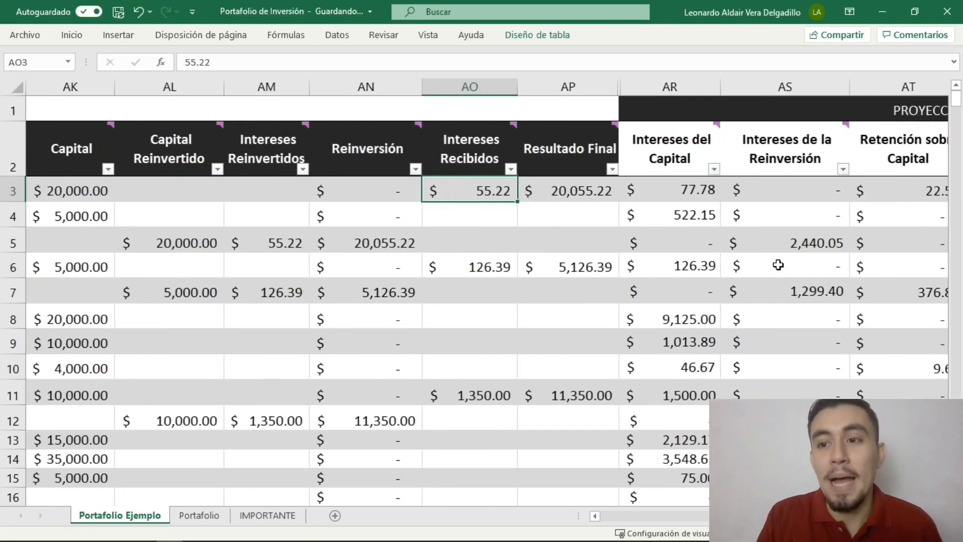
scroll(778, 265, "right", 1)
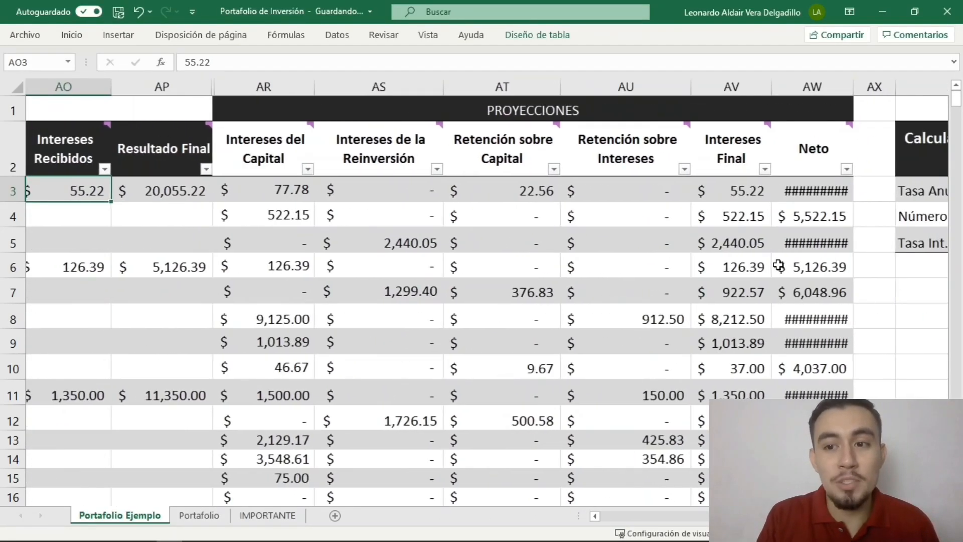
double_click(864, 87)
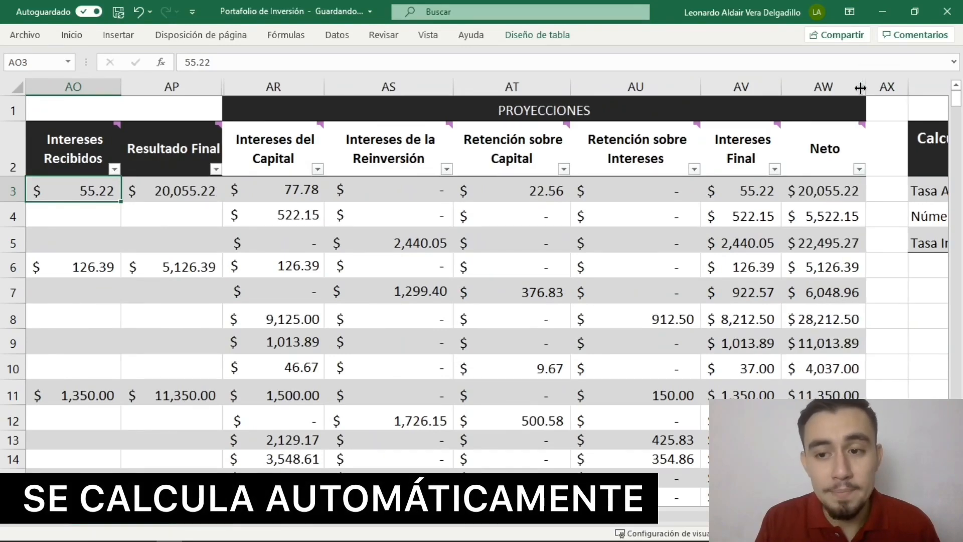
- Review the PROYECCIONES header notes and the row 3 formulas for Retención sobre Intereses, Intereses del Capital, Intereses de la Reinversión, Intereses Final and Neto
mouse_move(286, 140)
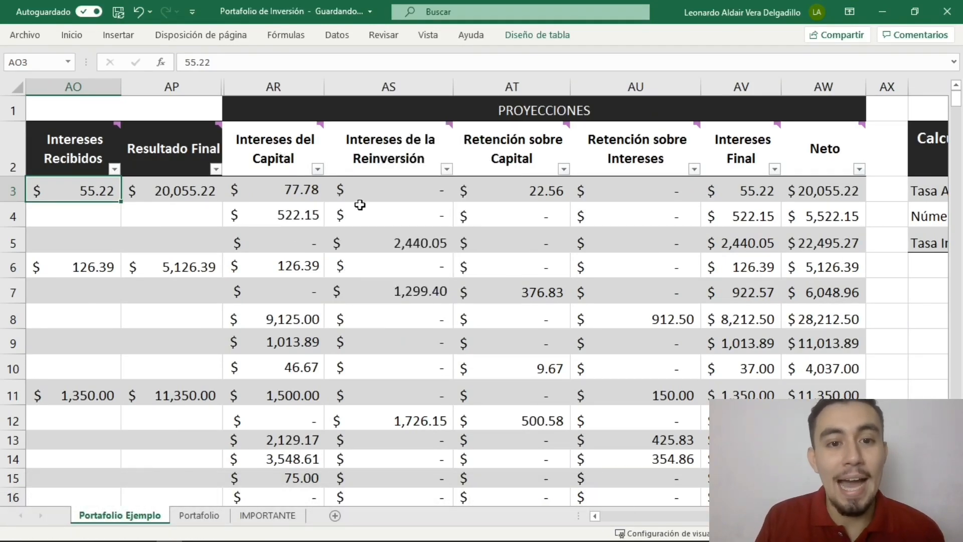
mouse_move(410, 154)
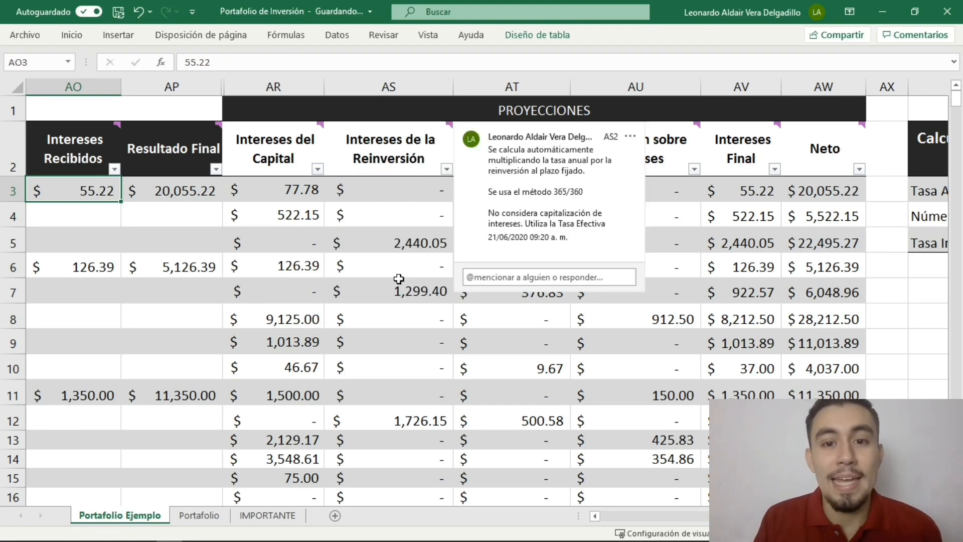
mouse_move(551, 161)
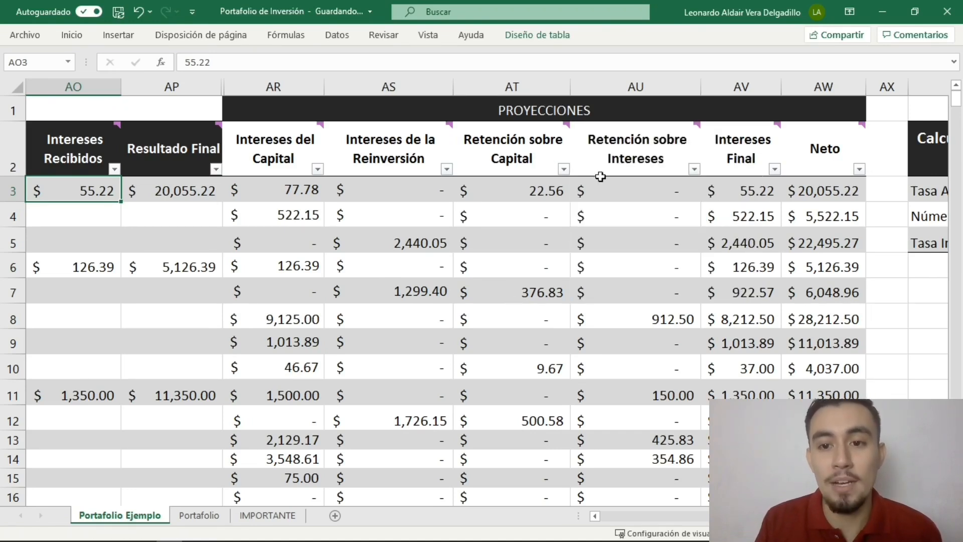
mouse_move(634, 142)
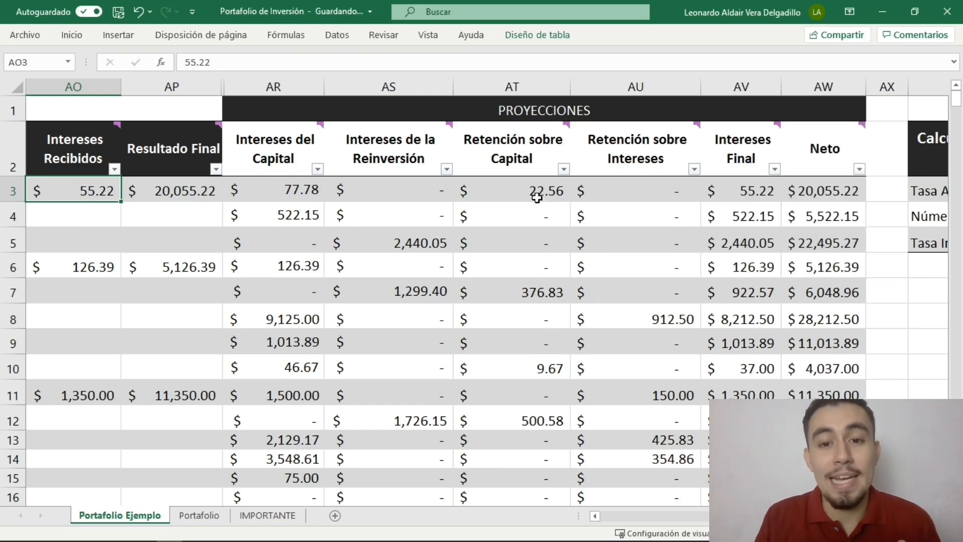
left_click(643, 194)
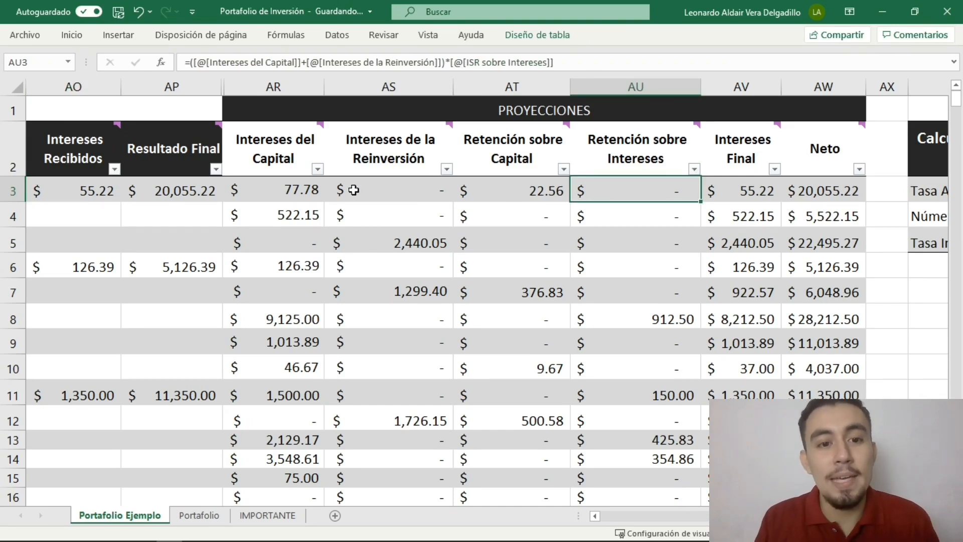
left_click(302, 189)
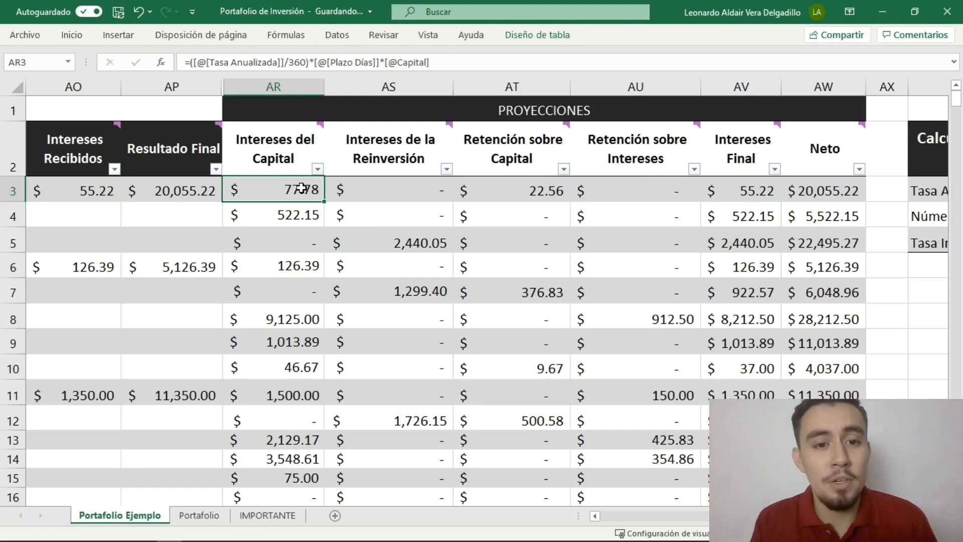
left_click(384, 191)
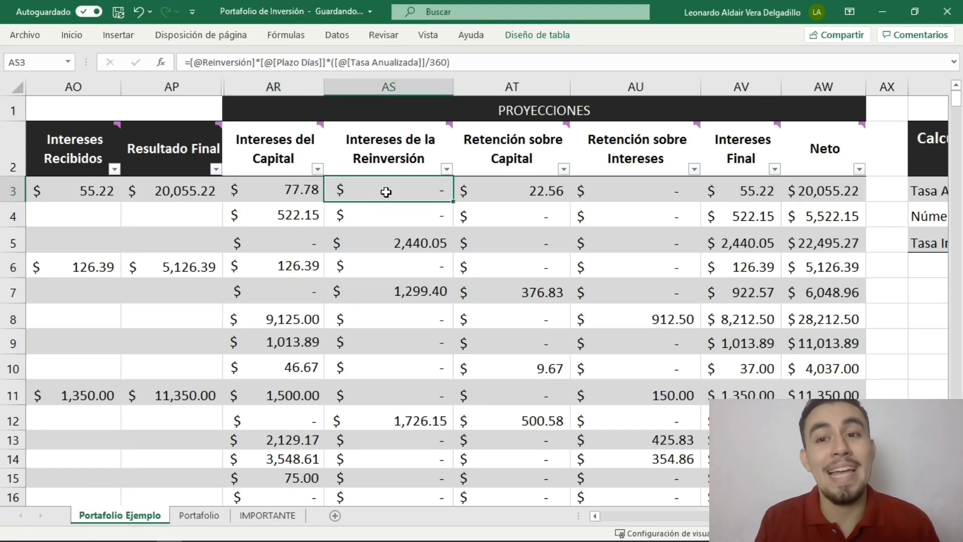
left_click(751, 192)
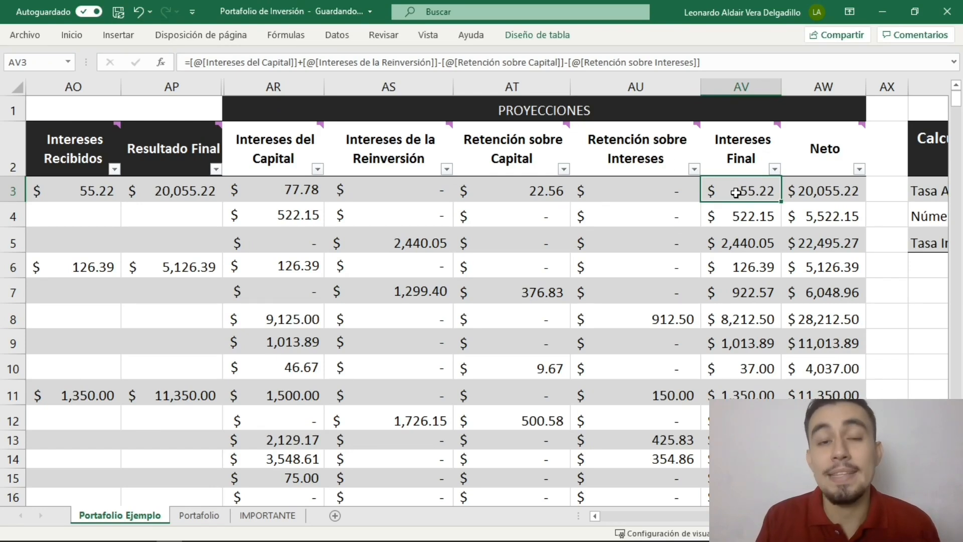
left_click(828, 191)
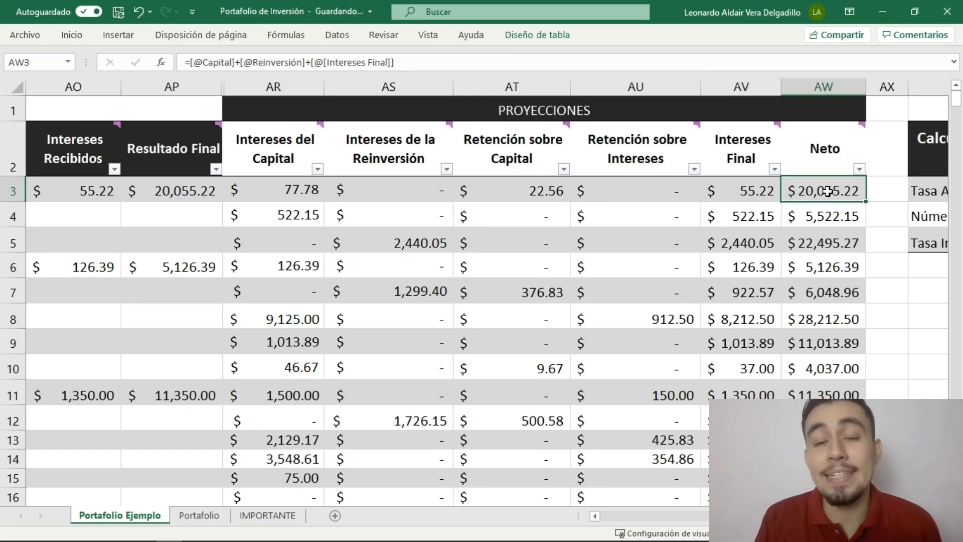
- In the effective interest rate calculator, set the Tasa Anual to 5% and the Número de Períodos to 12
scroll(778, 231, "right", 3)
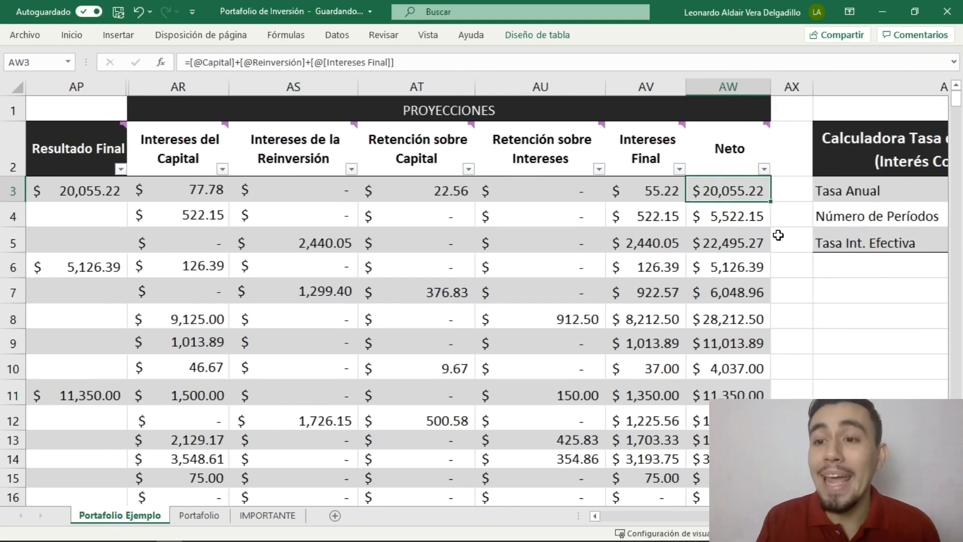
scroll(778, 236, "right", 4)
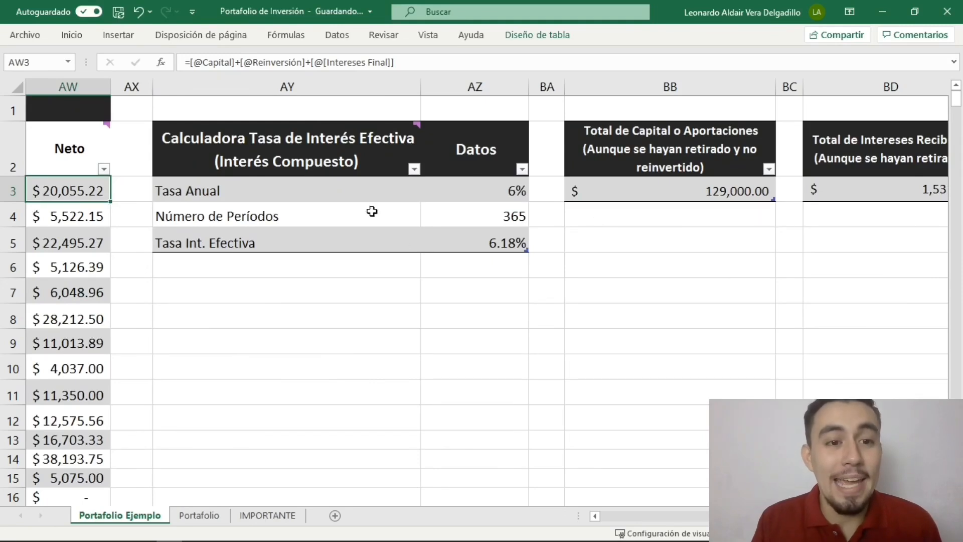
left_click(301, 157)
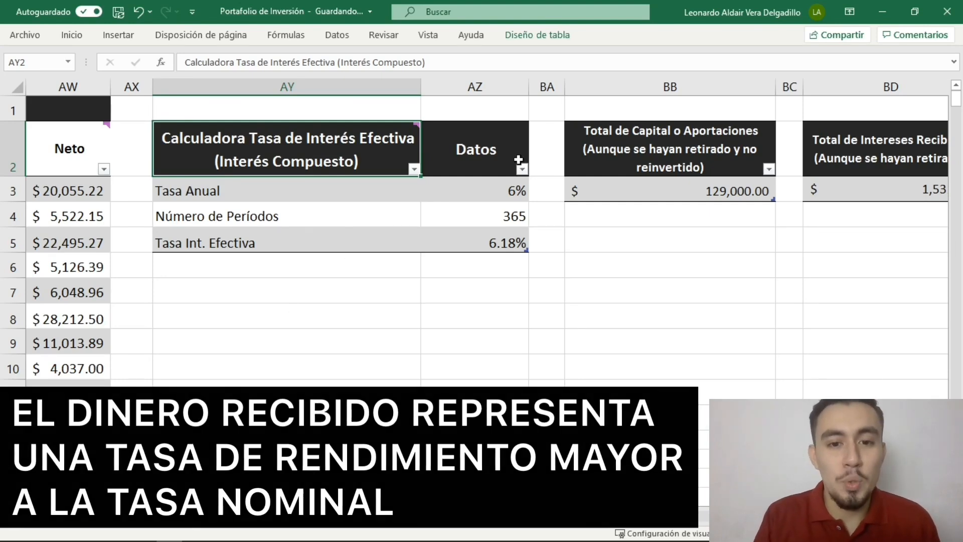
left_click(473, 191)
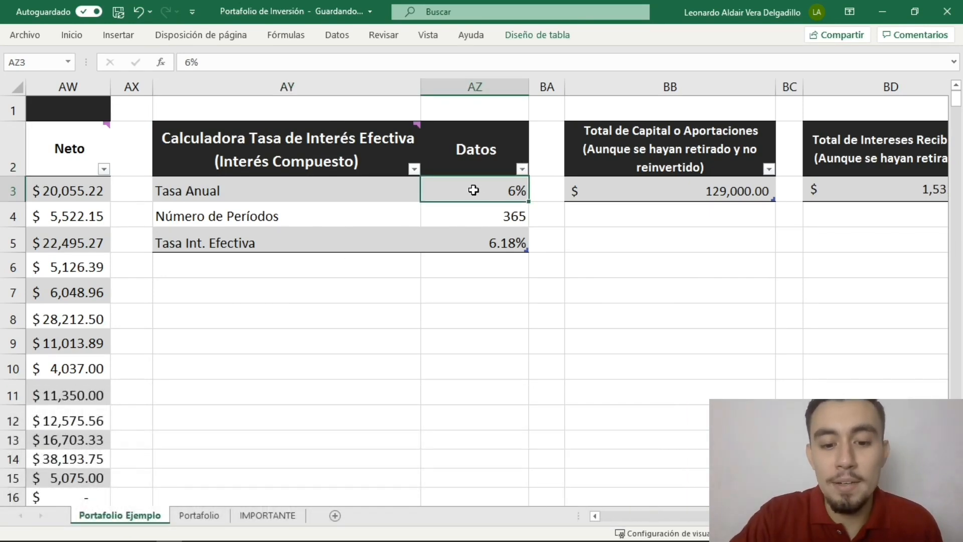
double_click(474, 190)
key("BackSpace")
type("5")
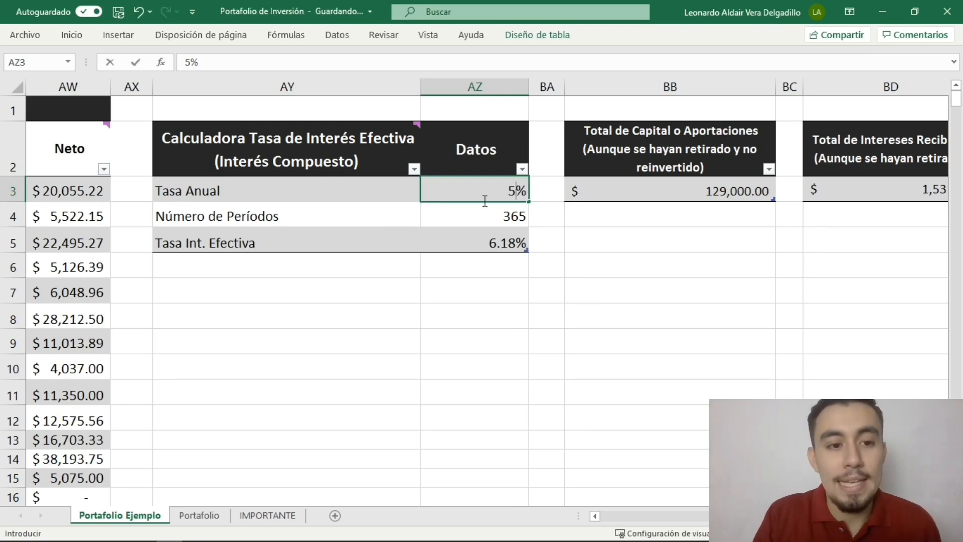
left_click(488, 216)
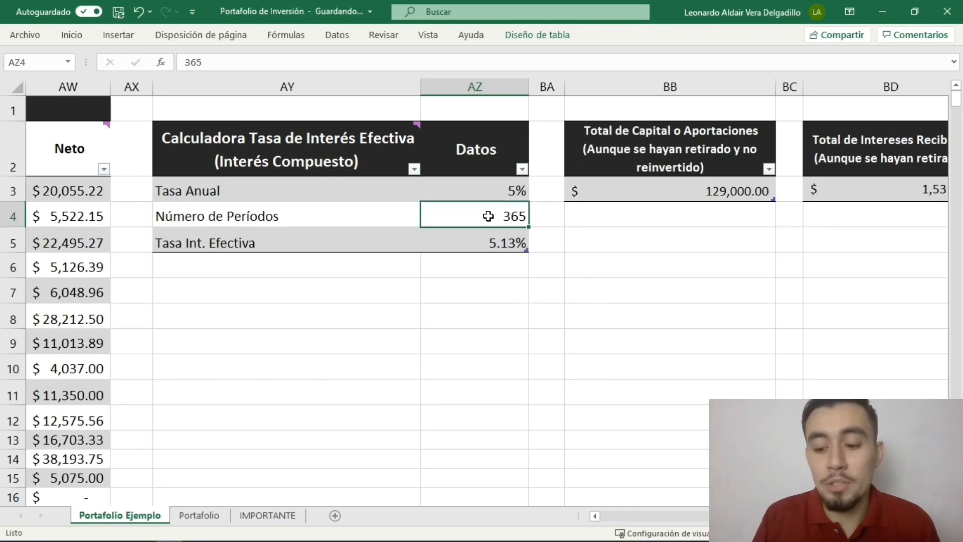
type("12")
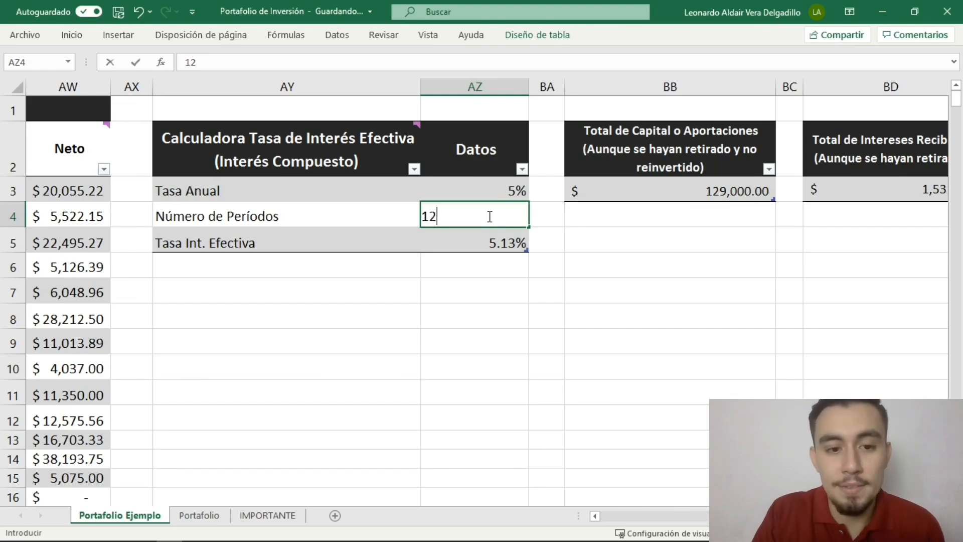
key("Return")
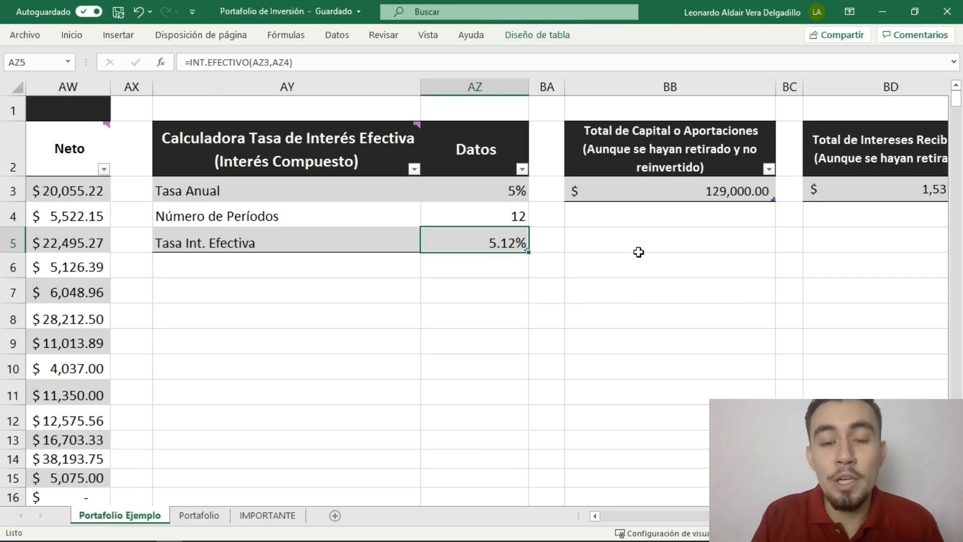
- Compare the calculator's Tasa Anual with the Tasa Int. Efectiva formula, and check the Tasa Anualizada column in the DATOS table
left_click(504, 192)
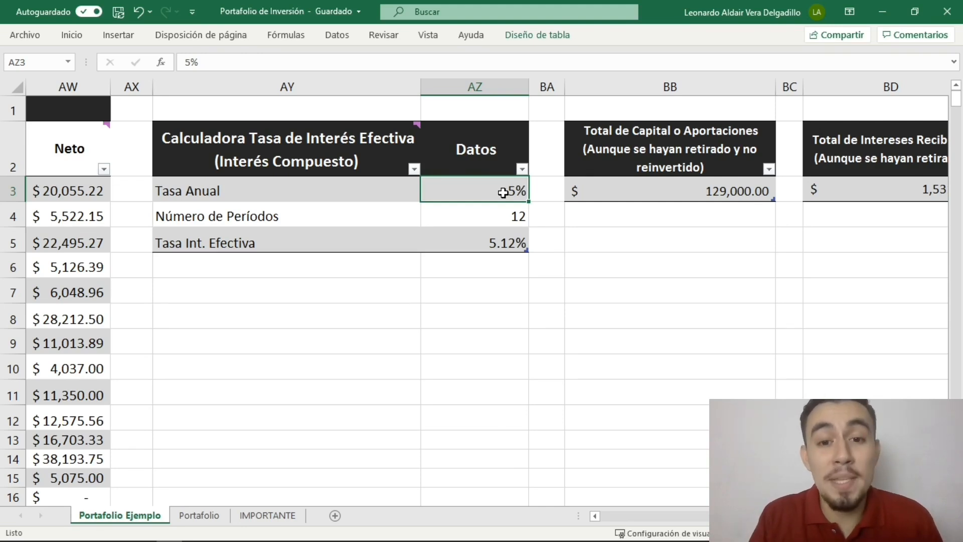
left_click(497, 240)
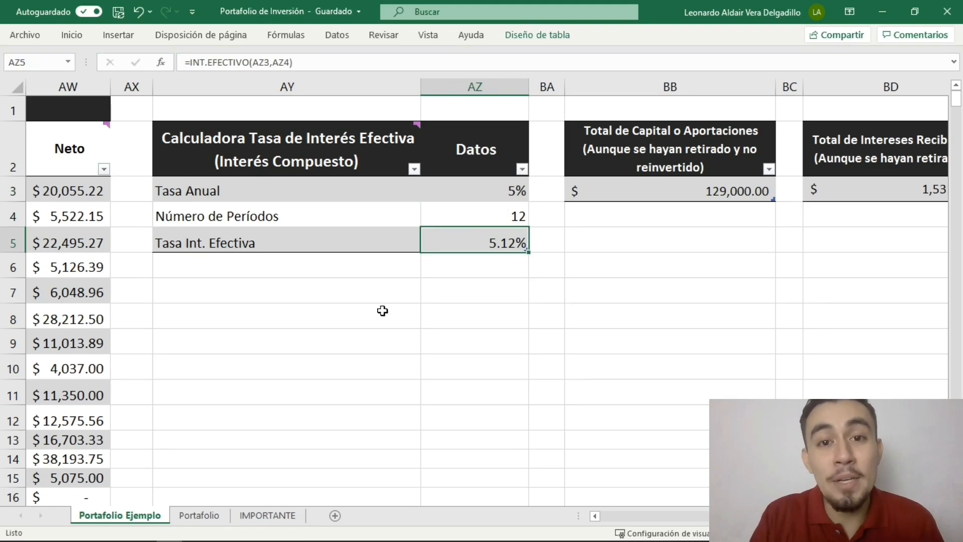
scroll(382, 311, "left", 6)
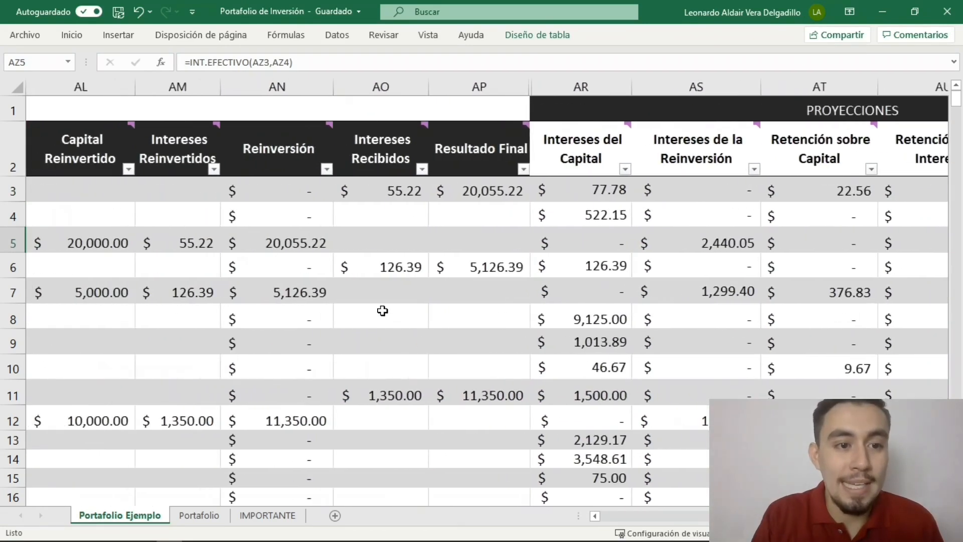
scroll(383, 311, "left", 5)
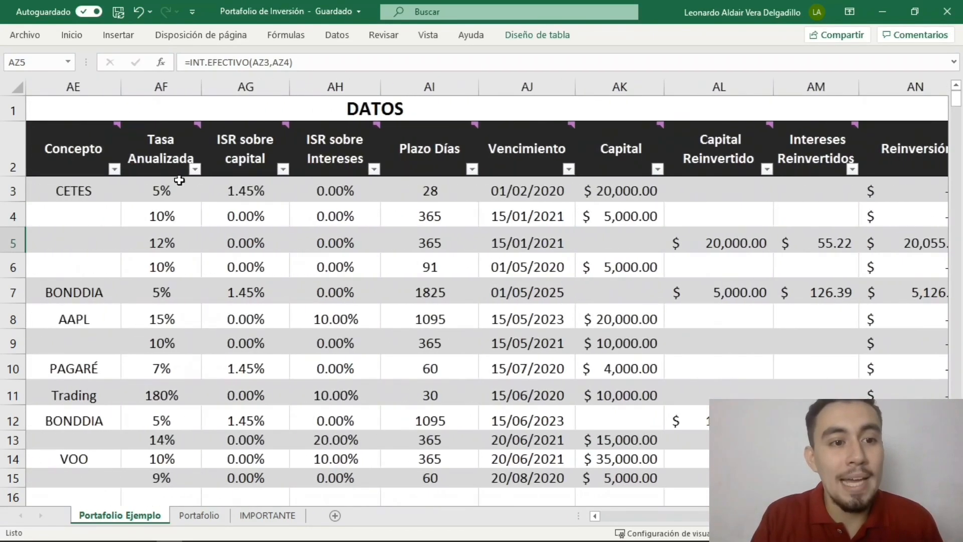
mouse_move(151, 150)
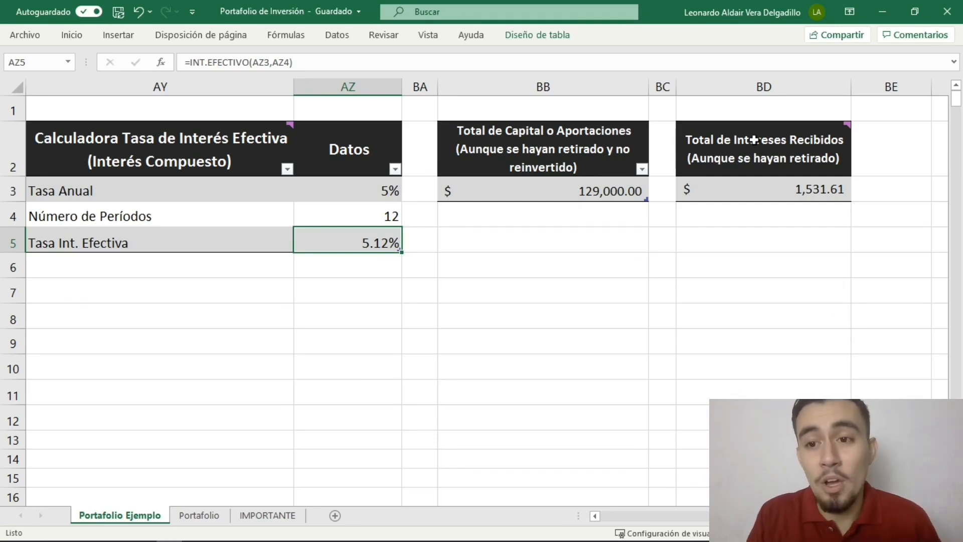
- Review the Total de Capital o Aportaciones and Total de Intereses Recibidos tables, and return to the Mi Portafolio summary chart
mouse_move(754, 142)
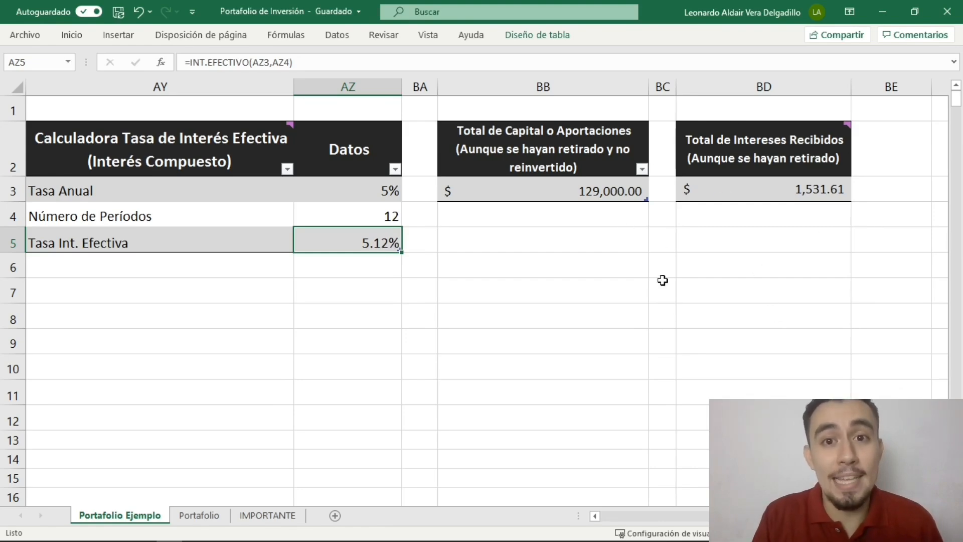
scroll(664, 279, "left", 10)
left_click_drag(742, 517, 593, 522)
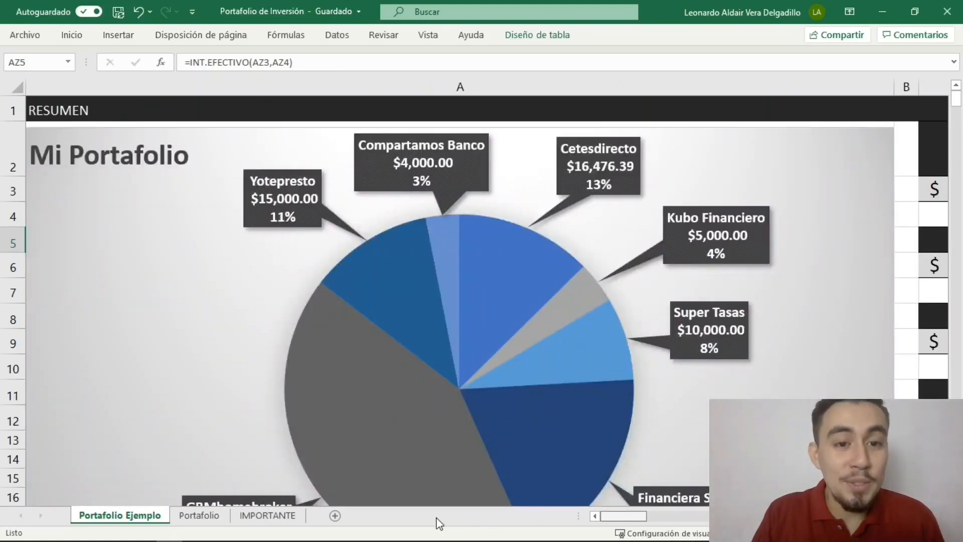
- On the Portafolio sheet, clear Estatus, Inicio, Instrumento o Institución, Tasa Anualizada, both ISR rates, Plazo Días, Vencimiento and Capital in row 3 of the DATOS table
mouse_move(608, 319)
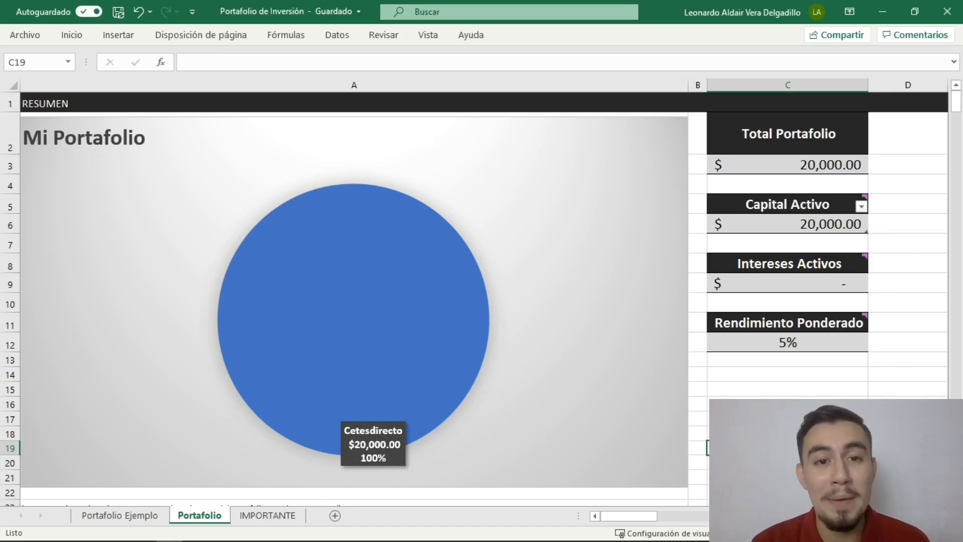
scroll(484, 291, "right", 10)
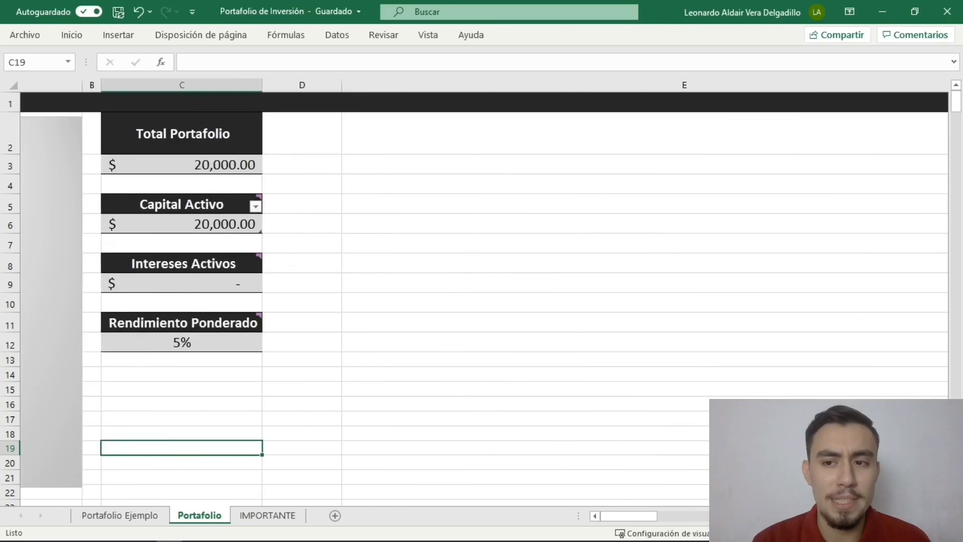
scroll(701, 431, "right", 15)
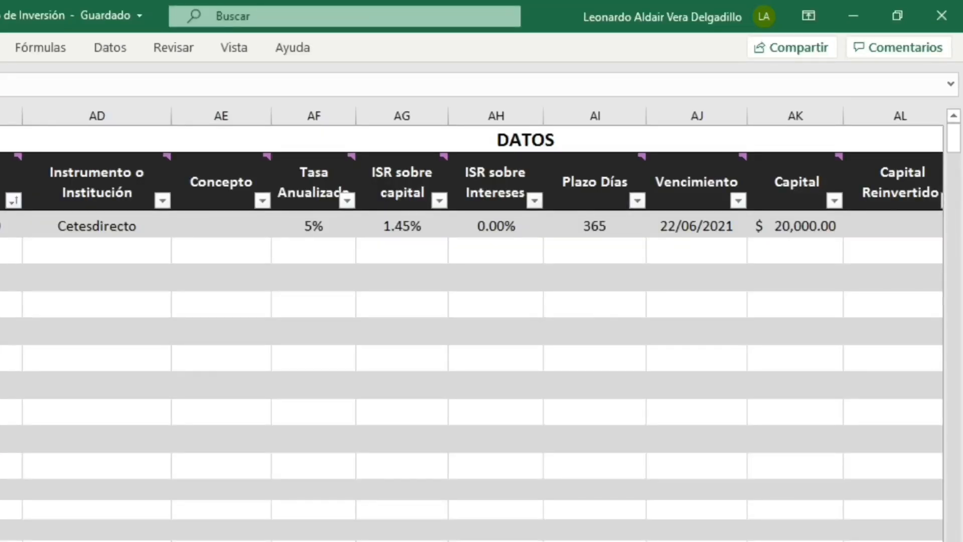
scroll(702, 431, "left", 5)
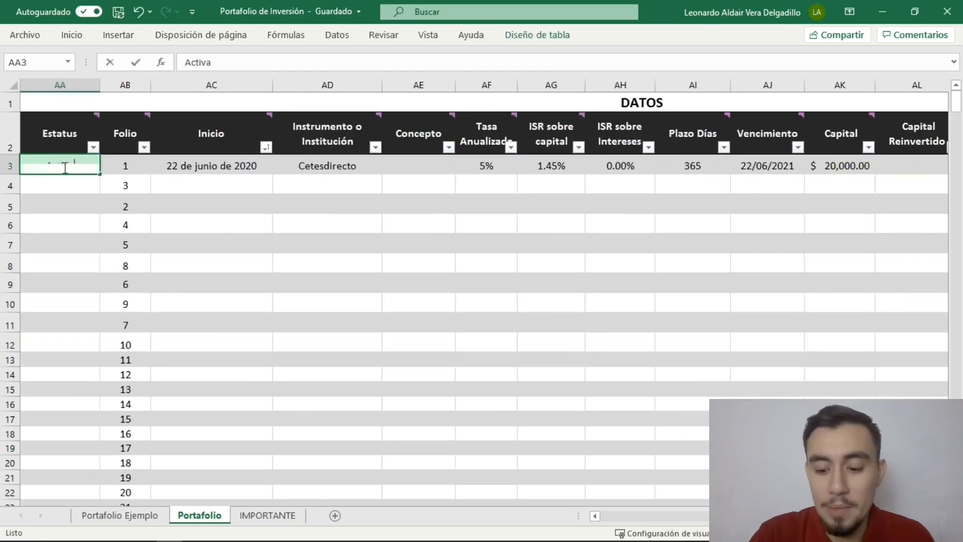
key("BackSpace")
key("Right")
key("Right")
key("BackSpace")
key("Right")
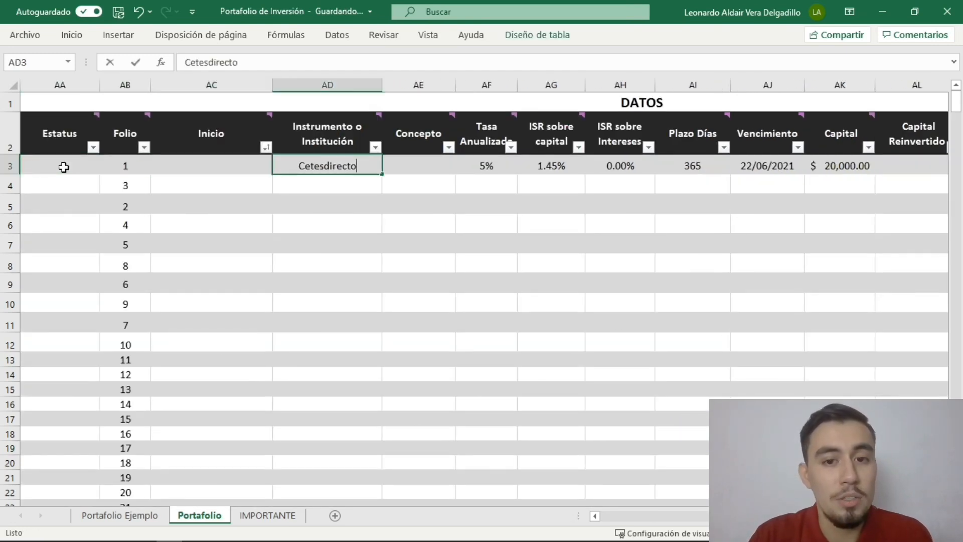
key("BackSpace")
key("Right")
key("Right")
key("BackSpace")
key("Right")
key("BackSpace")
key("Right")
key("BackSpace")
key("Right")
key("BackSpace")
key("Right")
key("BackSpace")
key("Right")
key("BackSpace")
key("Right")
key("Right")
key("Right")
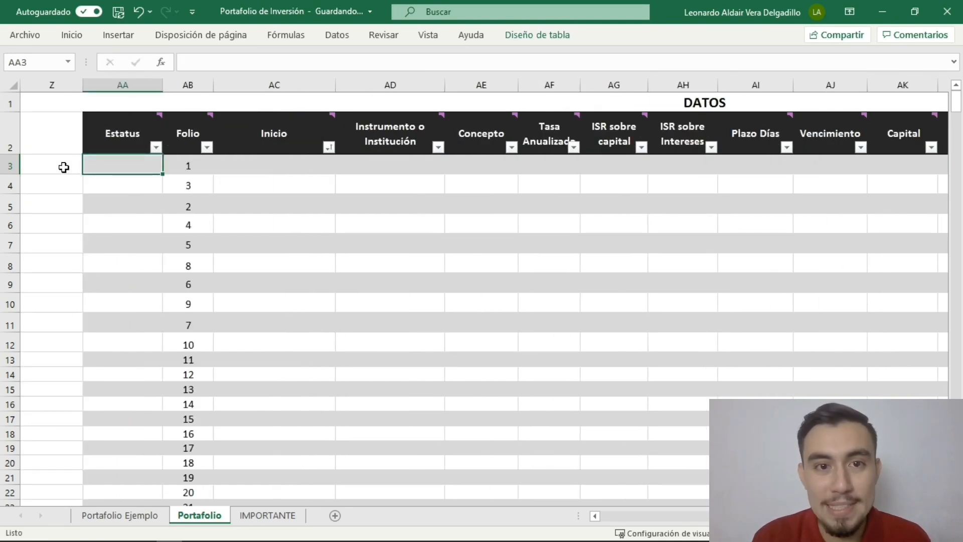
- In row 3 of the DATOS table, enter Activa as Estatus, 23/06/20 as Inicio and Supertasas as Instrumento o Institución
type("Activa")
key("Right")
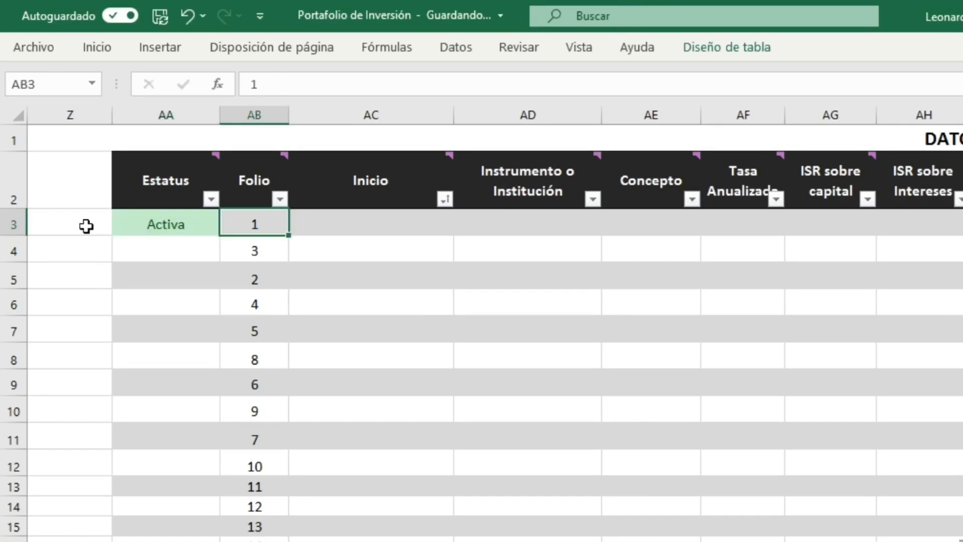
key("Right")
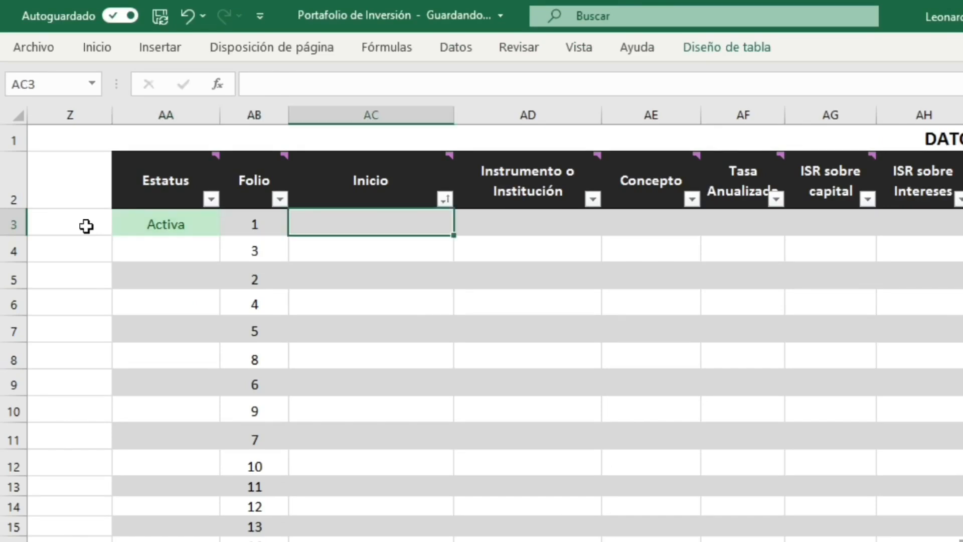
type("23/")
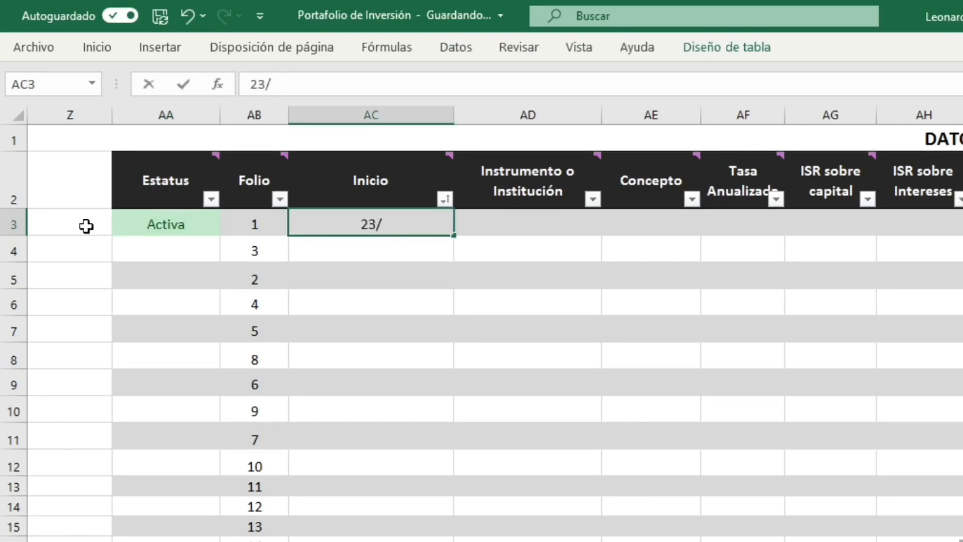
type("06/20")
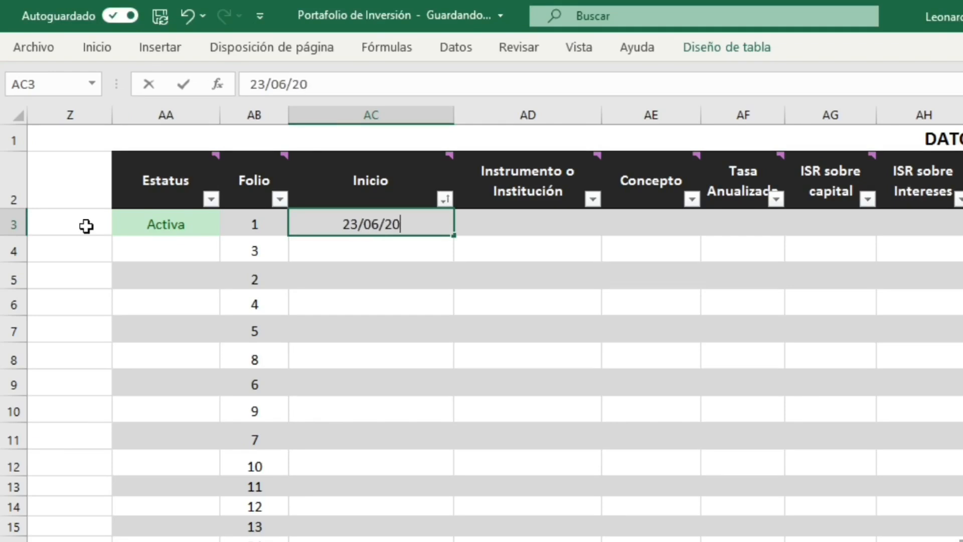
key("ctrl+Return")
key("Right")
type("Supertasa")
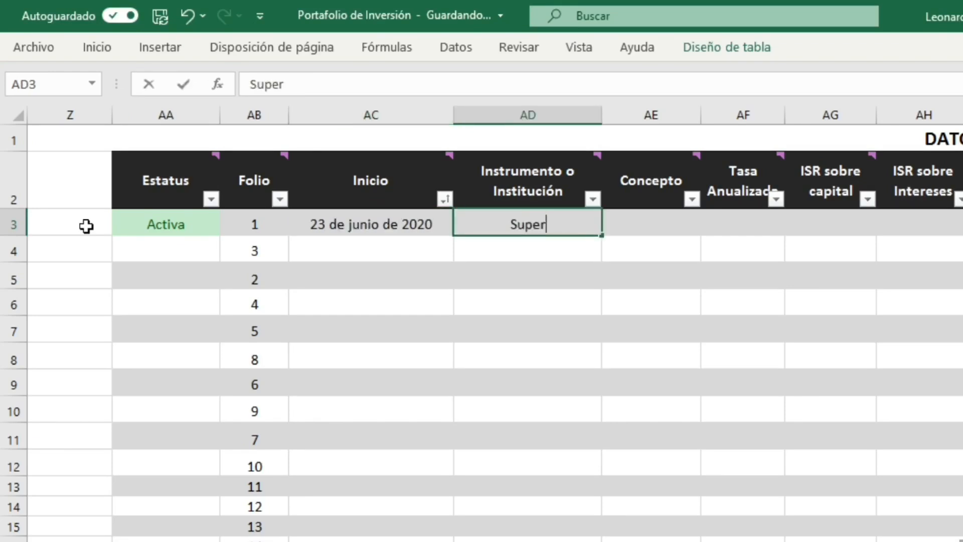
type("s")
key("Right")
key("Right")
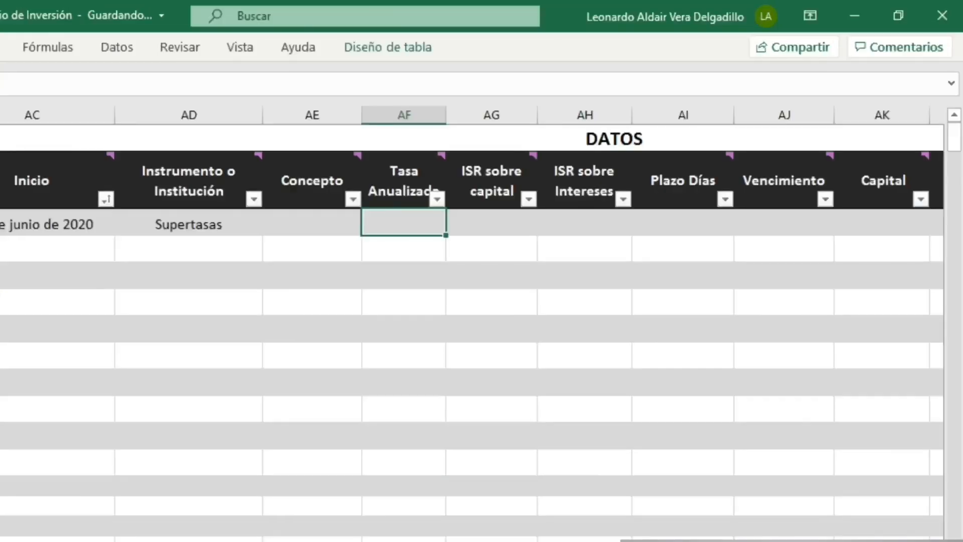
- Enter a Tasa Anualizada of 10%, an ISR sobre capital of 0% and an ISR sobre Intereses of 0% in row 3
type("10")
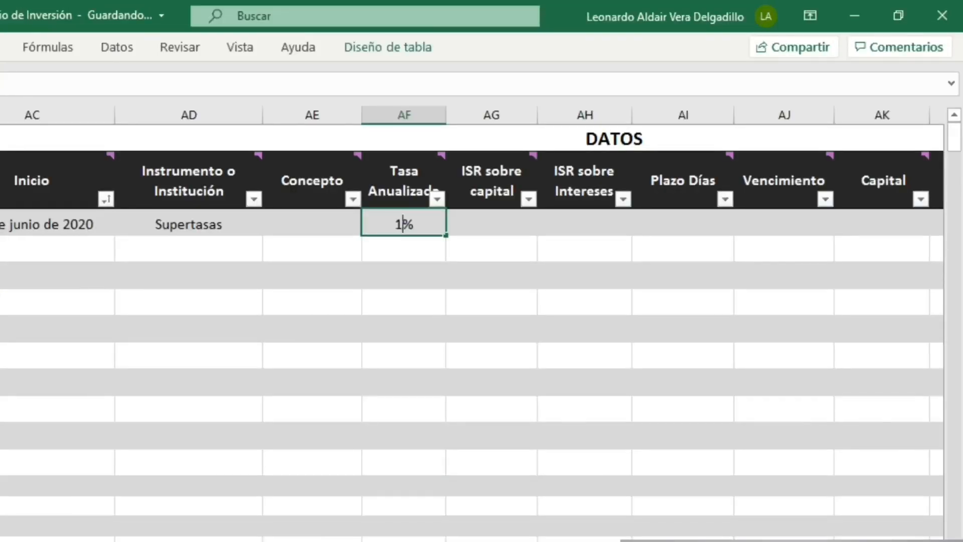
key("Right")
type("0")
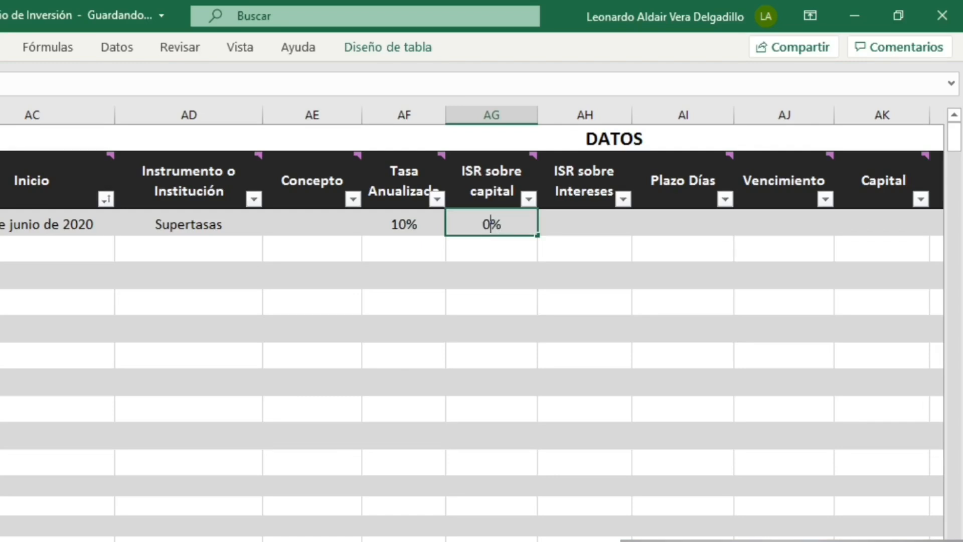
key("Right")
type("0")
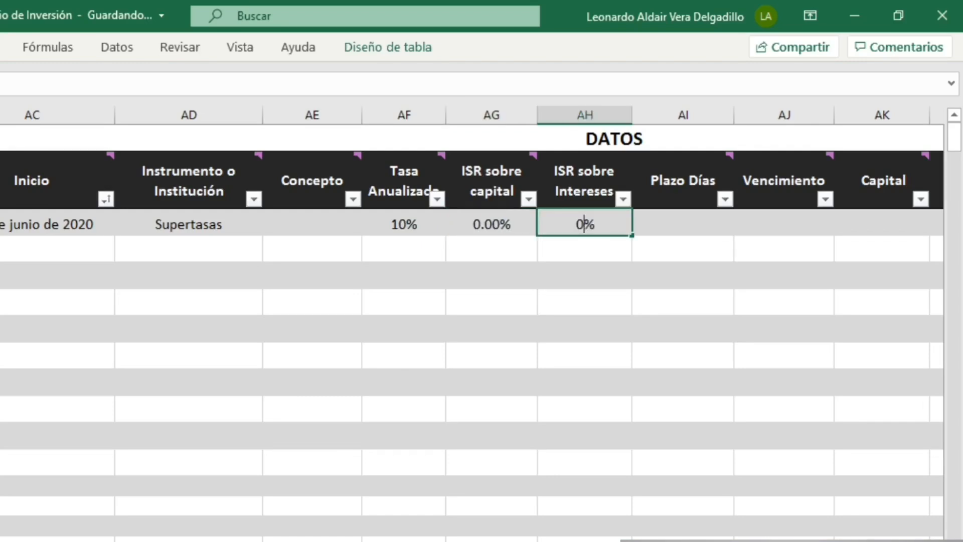
key("Right")
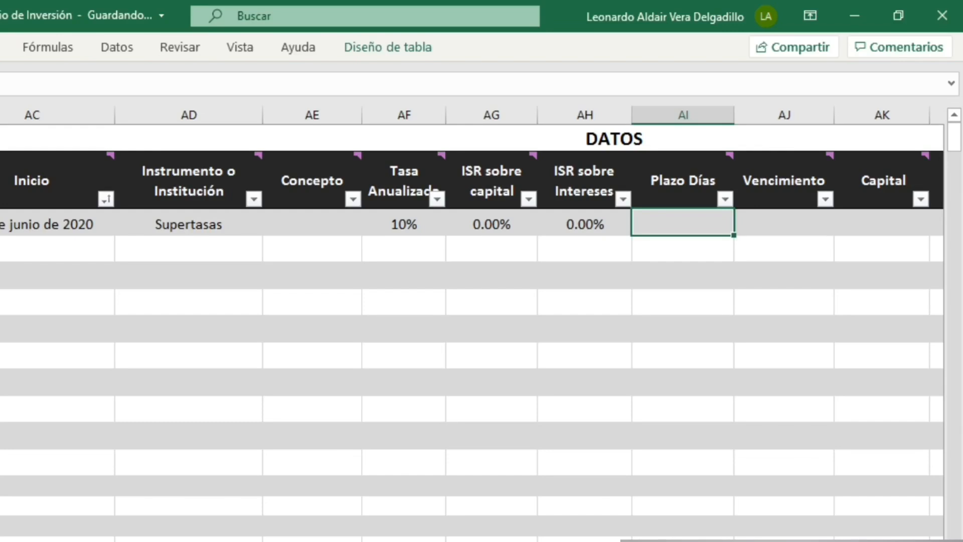
- Complete row 3 with a Plazo Días of 365, a Vencimiento of 23/06/2020 and a Capital of 20,000
type("365")
key("Right")
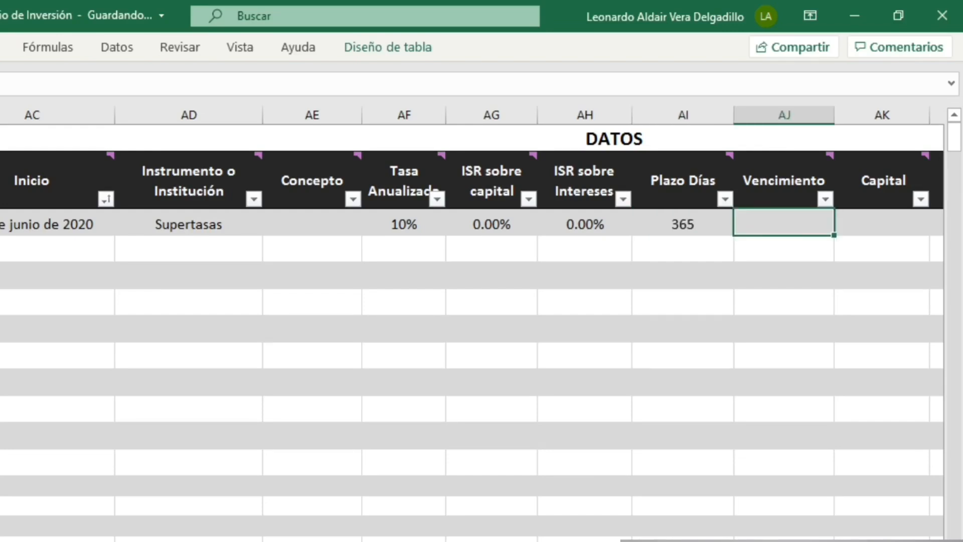
type("23/06/2020")
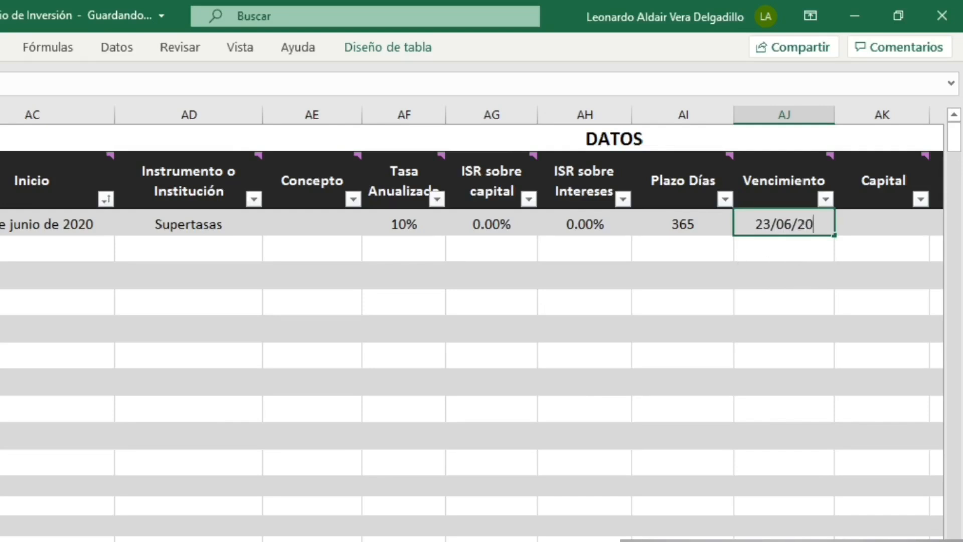
key("Right")
type("20,000")
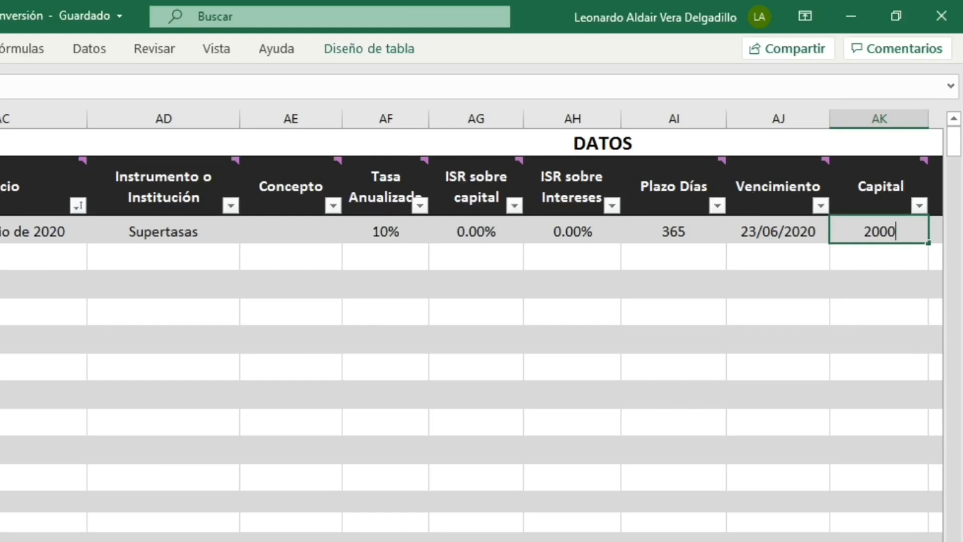
key("Right")
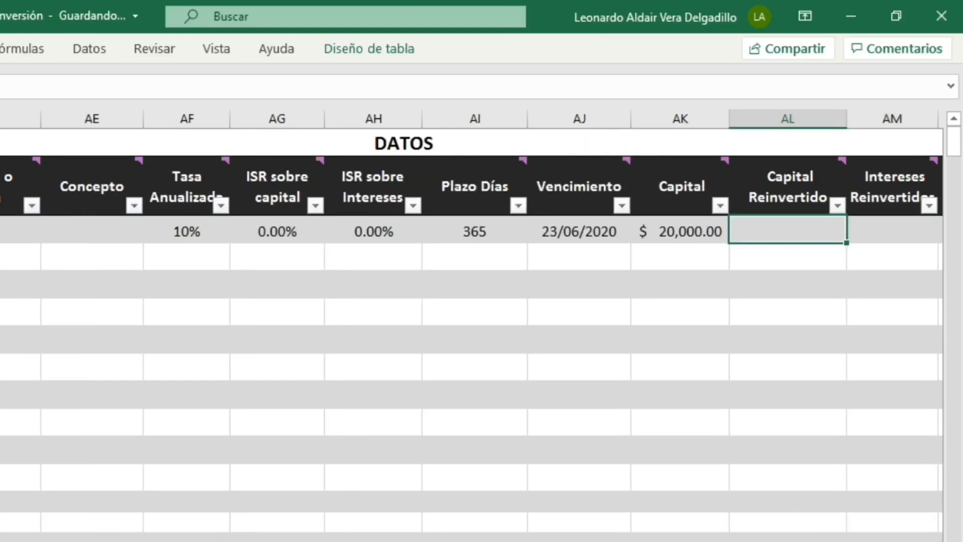
- Review row 3 from the Reinversión columns through the PROYECCIONES columns up to Neto
key("Right")
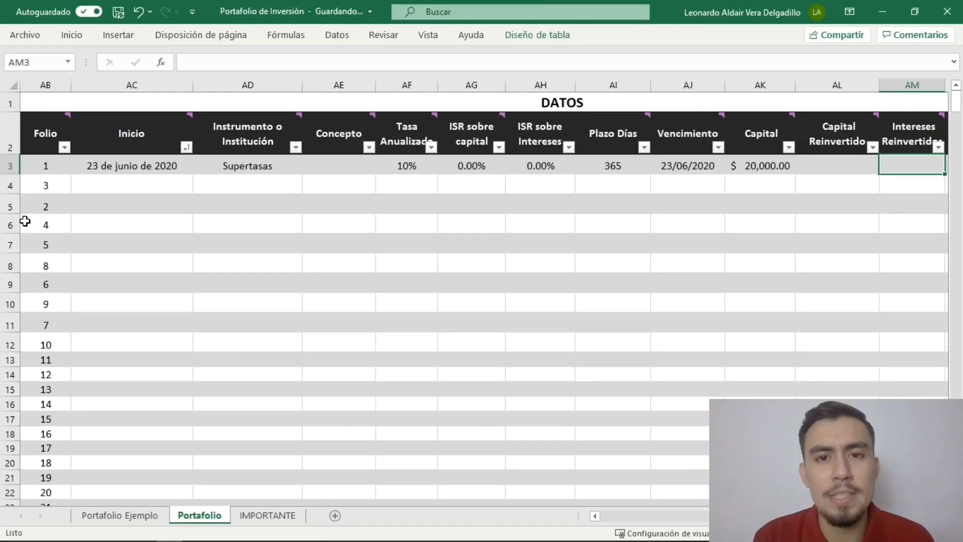
scroll(25, 221, "right", 2)
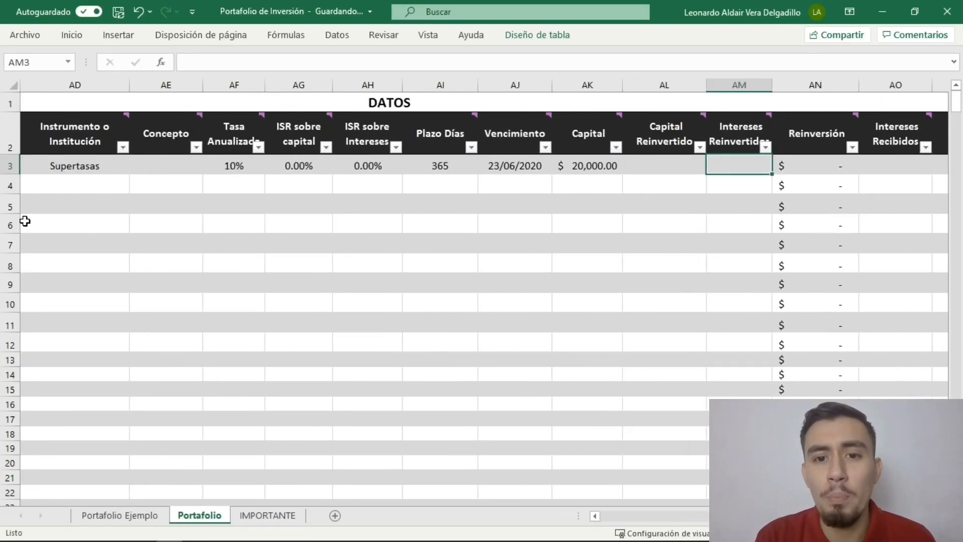
scroll(25, 221, "right", 2)
scroll(25, 222, "right", 4)
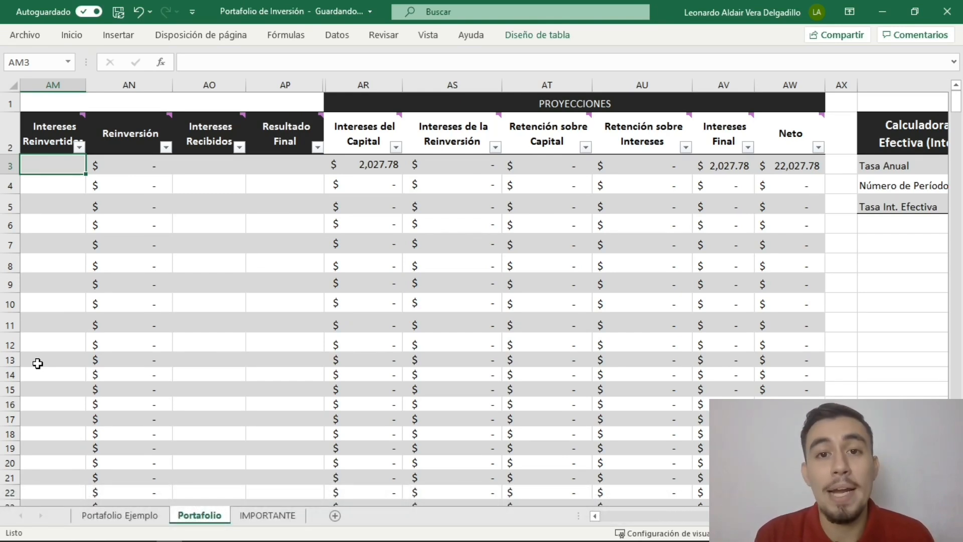
scroll(38, 363, "left", 1)
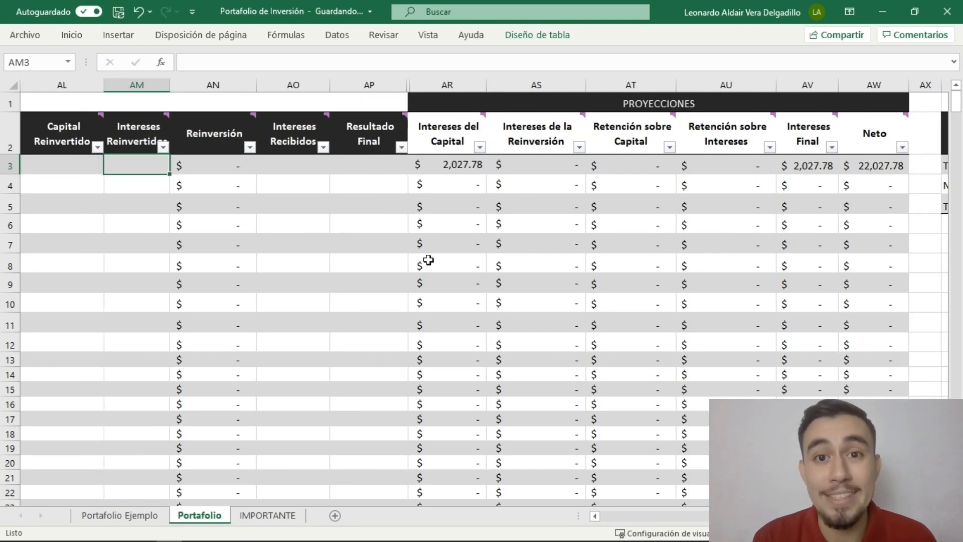
- Inspect the Retención sobre Capital formula in row 3, including its 360-day divisor
left_click(633, 130)
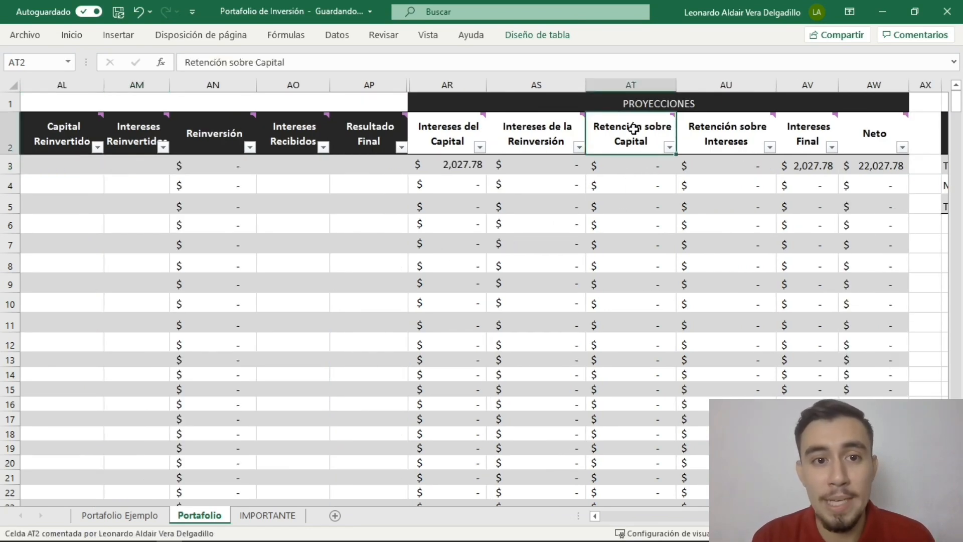
left_click(639, 167)
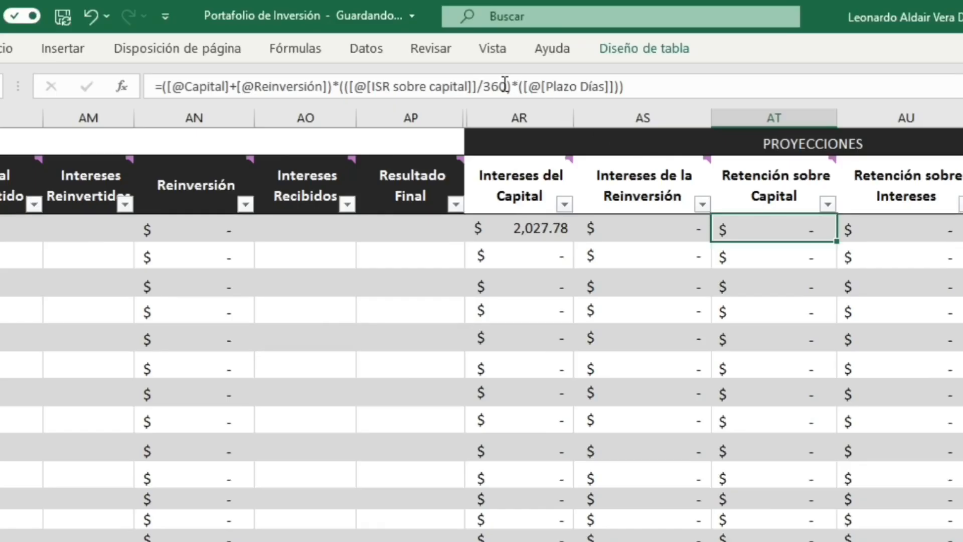
left_click(440, 63)
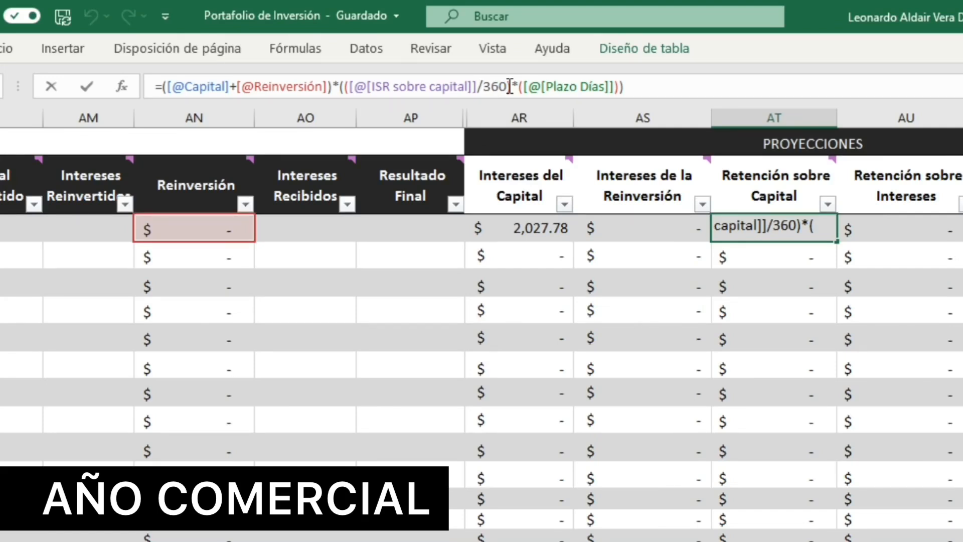
key("Return")
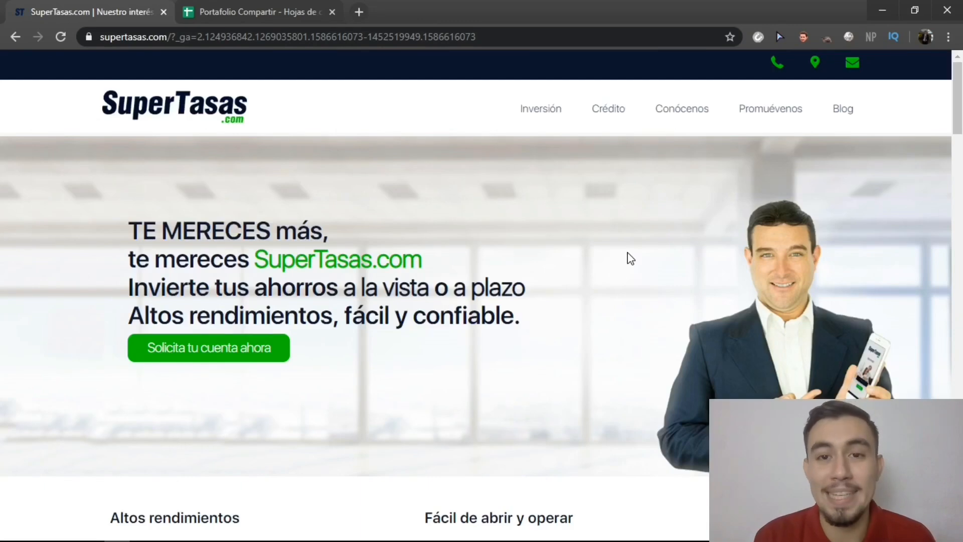
- On the SuperTasas website in the browser, calculate the estimated gain for investing 20,000 at a Plazo of 364 días
scroll(631, 259, "down", 10)
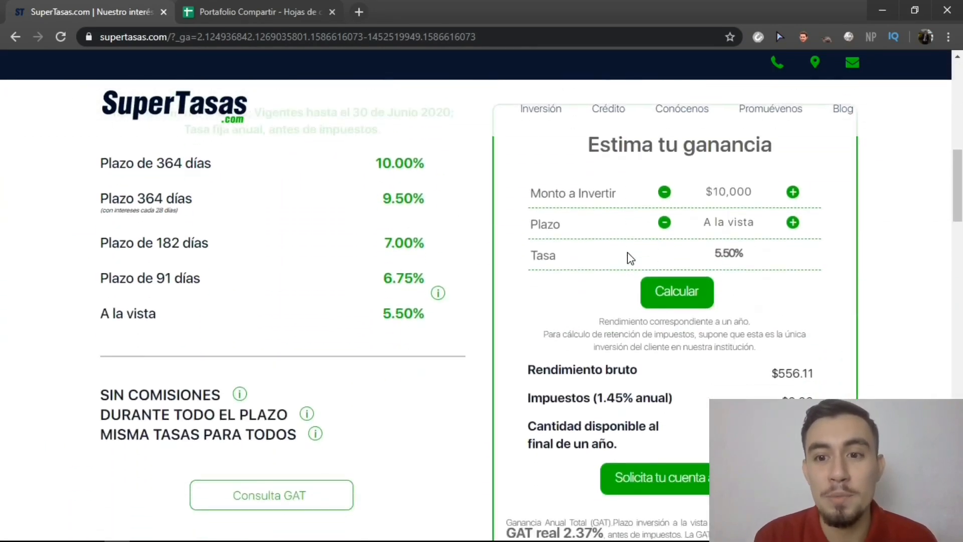
scroll(630, 258, "down", 1)
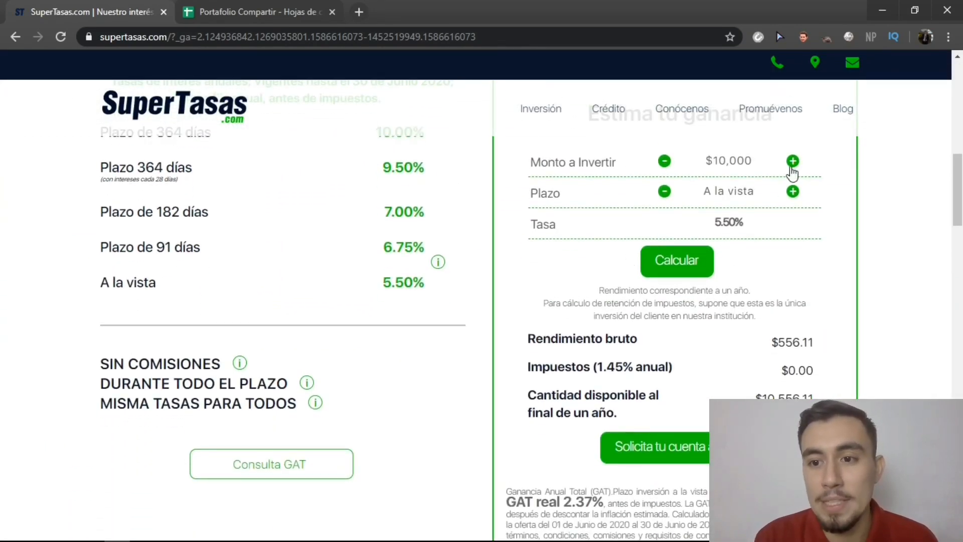
left_click(793, 159)
left_click(748, 234)
left_click(748, 233)
left_click(748, 234)
left_click(748, 286)
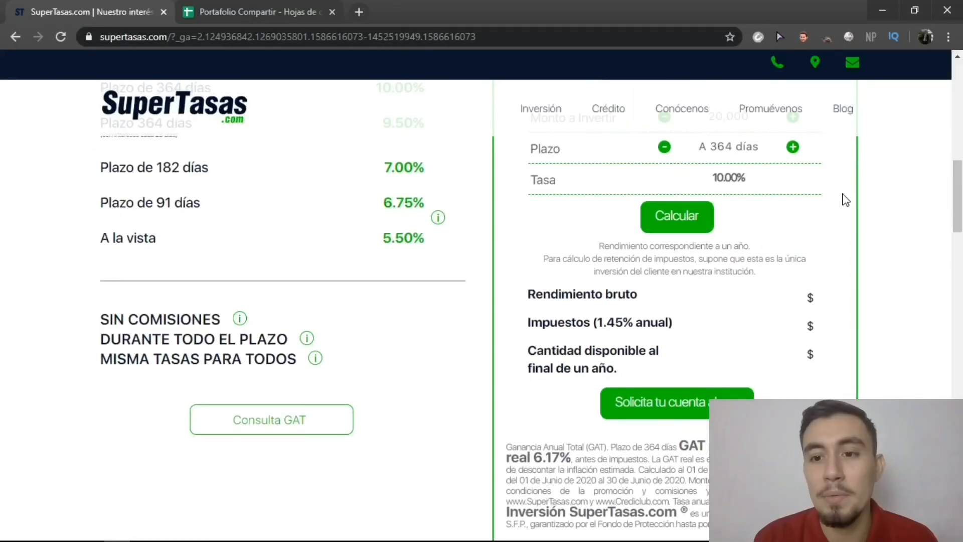
left_click(678, 221)
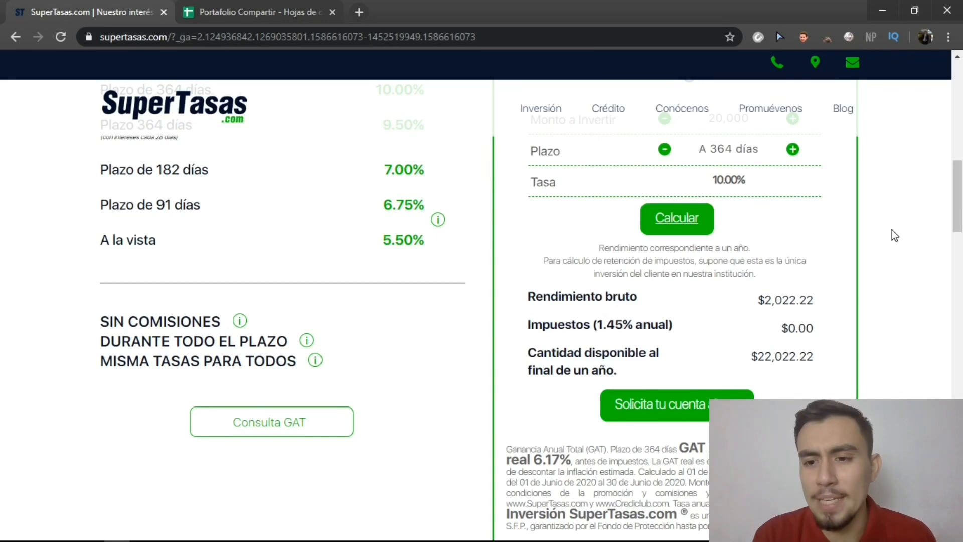
- Switch back to the Excel workbook and set Plazo Días in row 3 of the DATOS table to 364
key("alt+Tab")
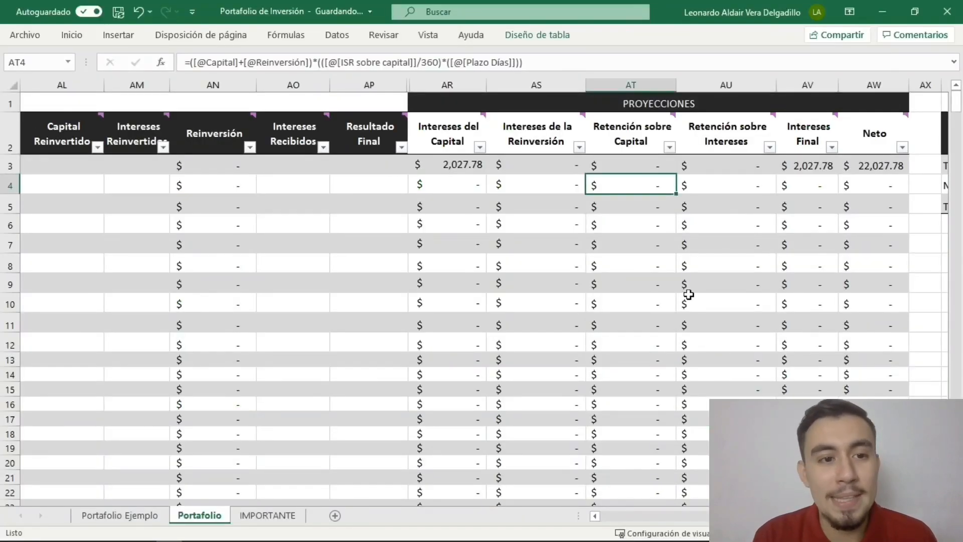
scroll(689, 295, "left", 8)
left_click(436, 165)
type("365")
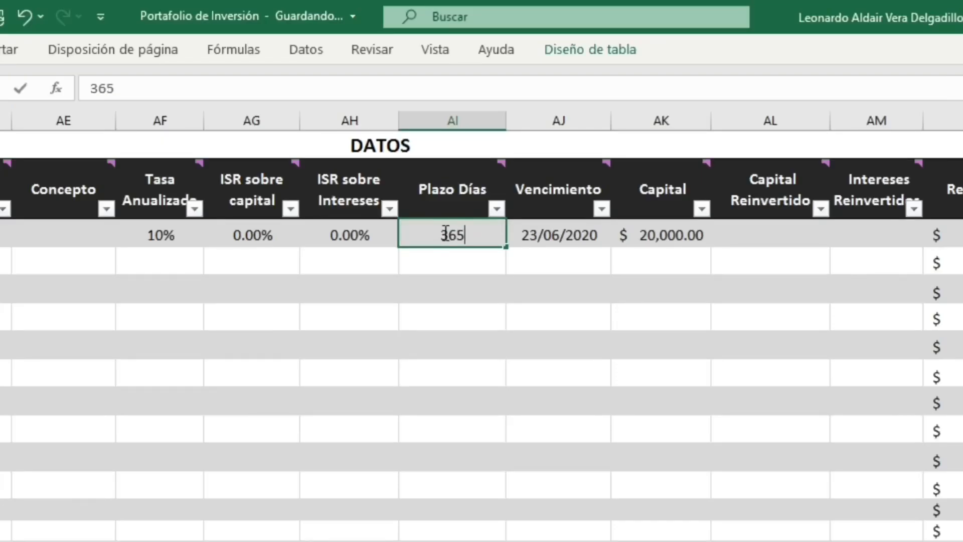
key("BackSpace")
type("4")
key("Return")
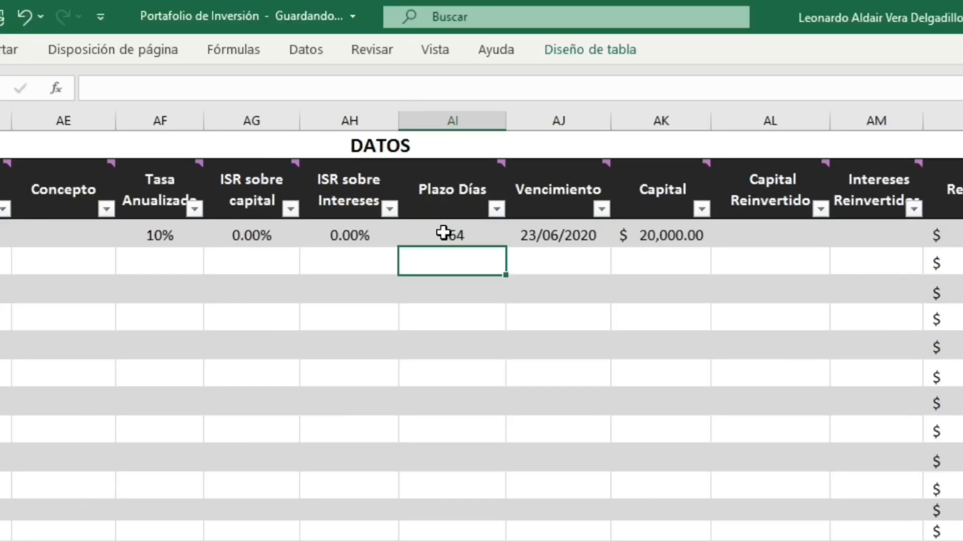
- Compare row 3's Intereses del Capital in Excel with the Rendimiento bruto on the SuperTasas website, then return to the workbook
scroll(846, 316, "right", 2)
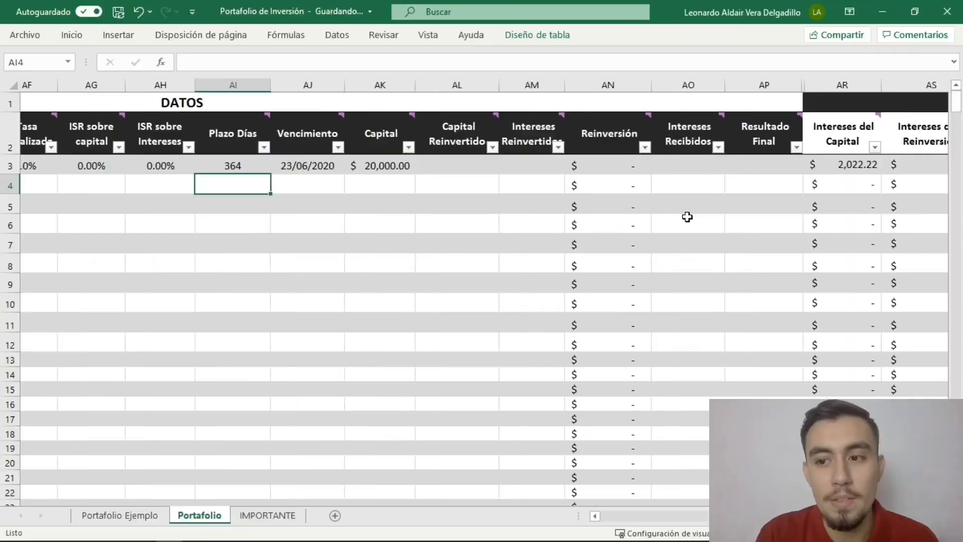
scroll(688, 217, "right", 3)
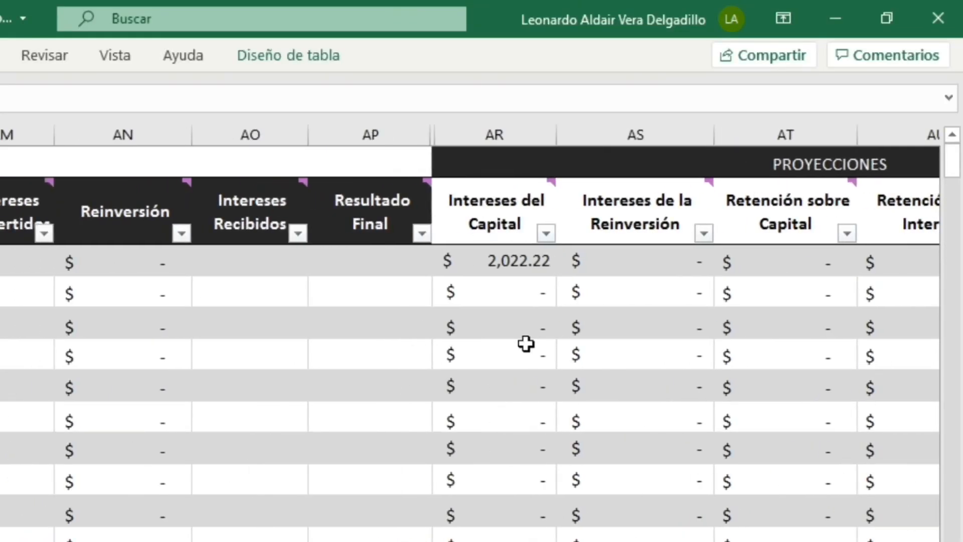
key("alt+Tab")
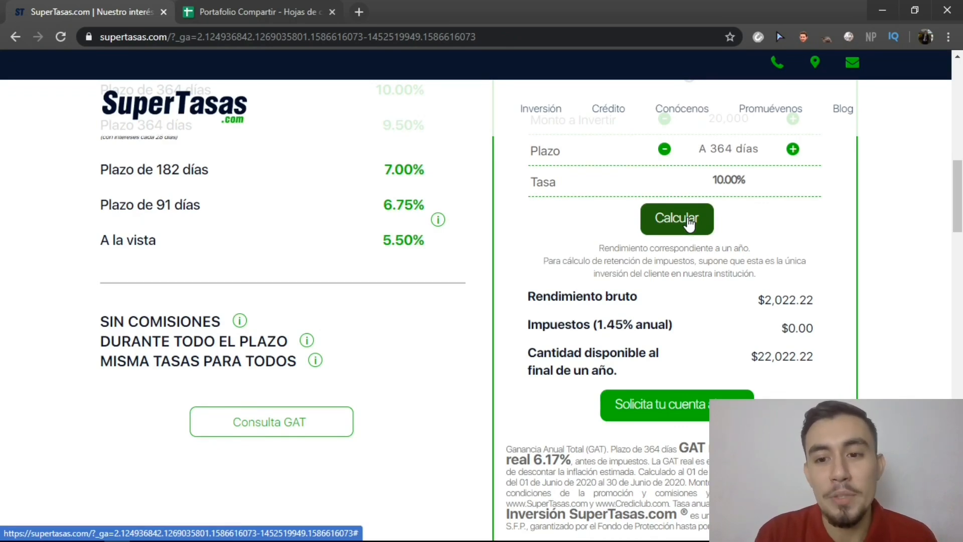
key("alt+Tab")
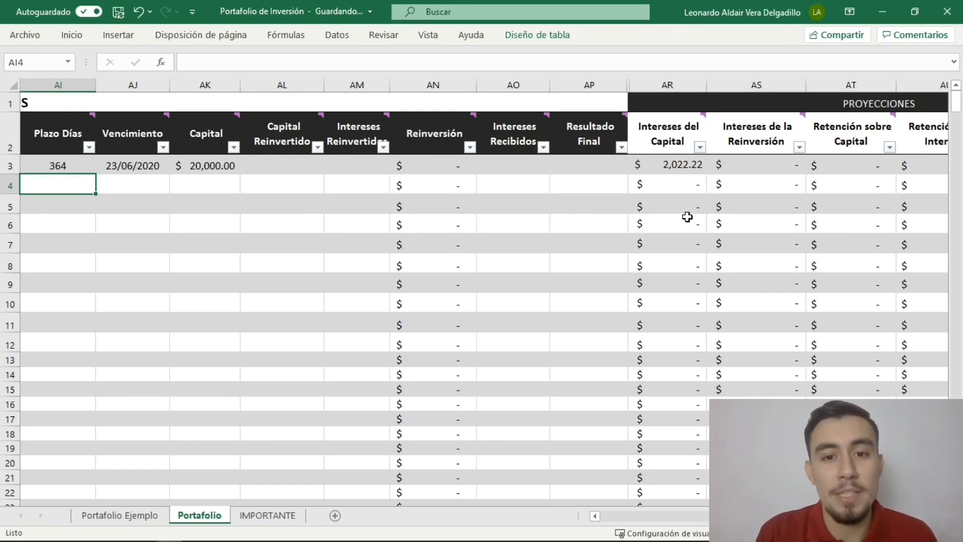
left_click(529, 167)
left_click_drag(530, 167, 578, 165)
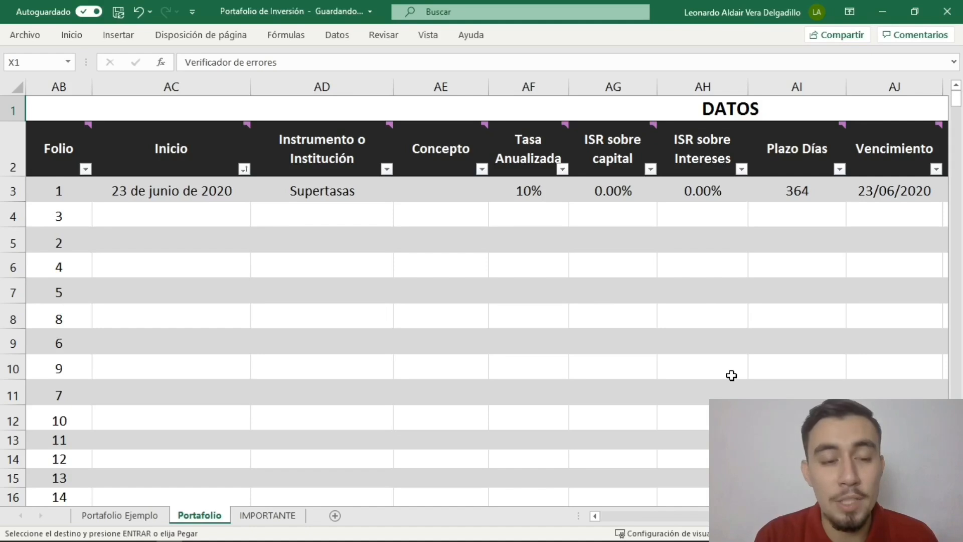
- In row 4 of the CONCENTRADO table, enter Supertasas as Instrumento and SOFIPOS as Categorías, keeping Renta Fija
scroll(731, 375, "left", 6)
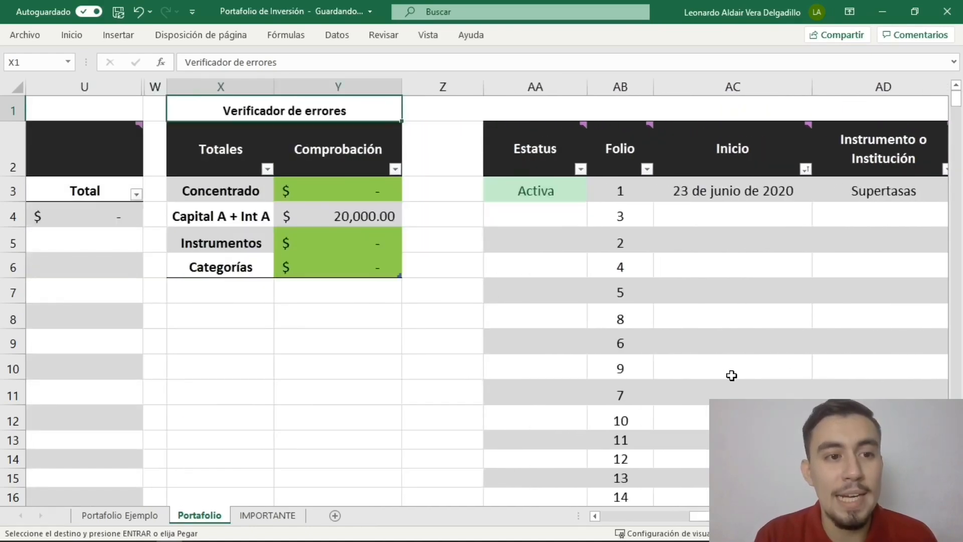
scroll(444, 376, "left", 3)
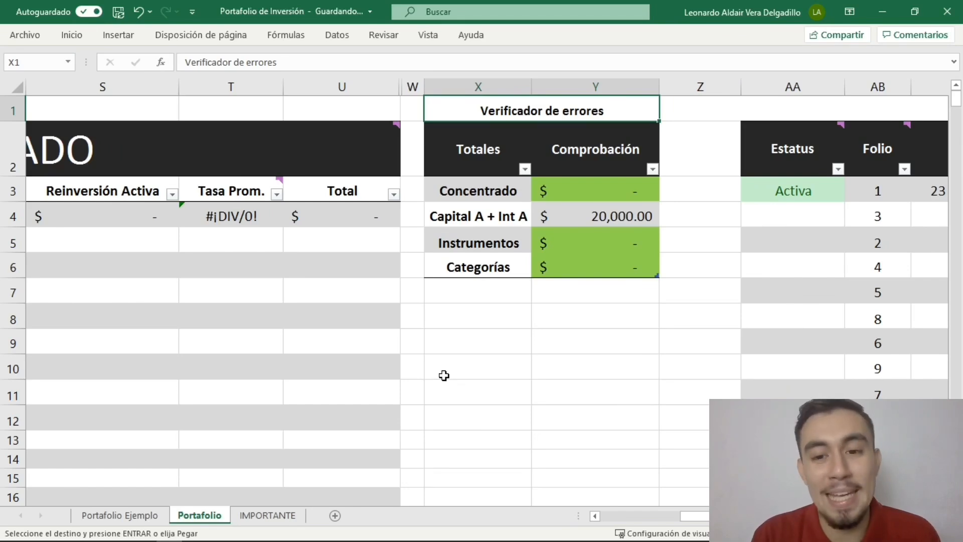
scroll(444, 375, "left", 3)
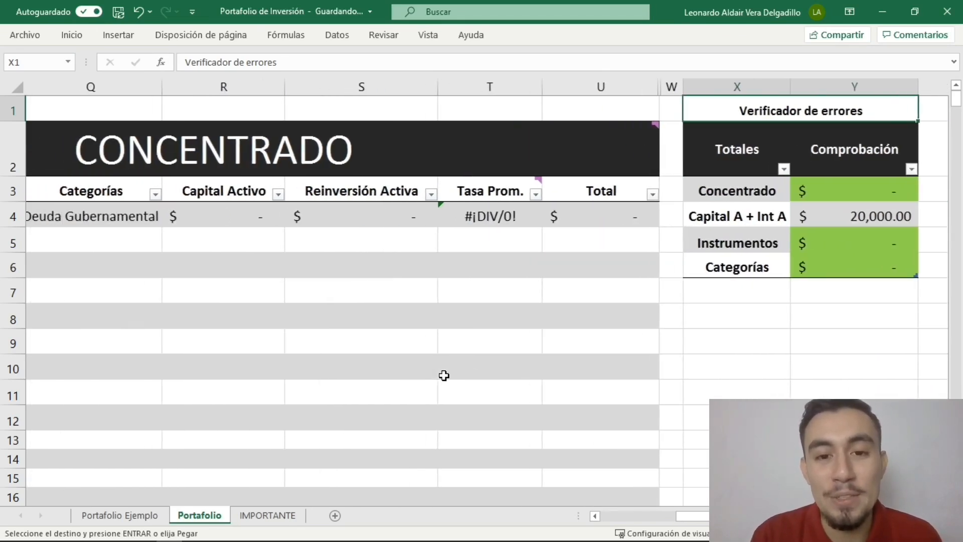
scroll(444, 375, "left", 2)
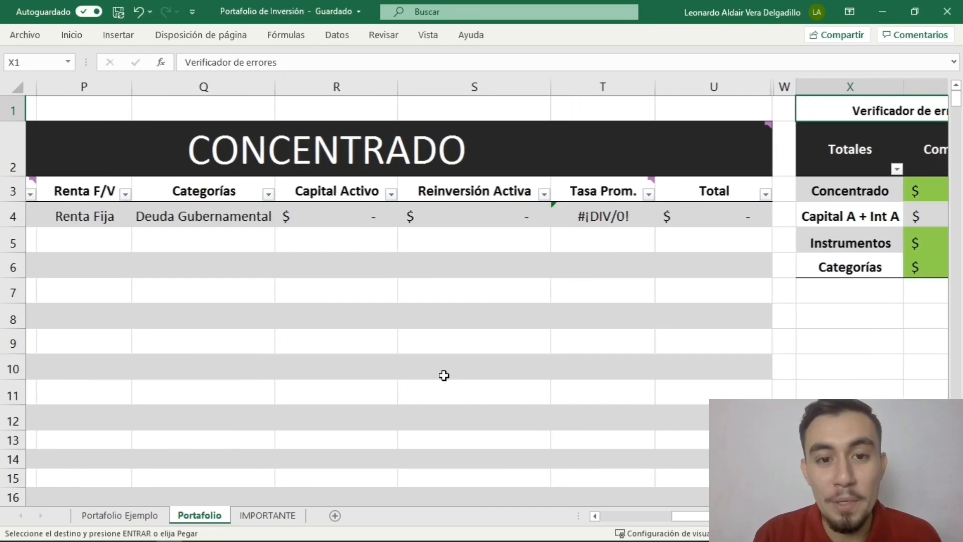
scroll(444, 375, "left", 2)
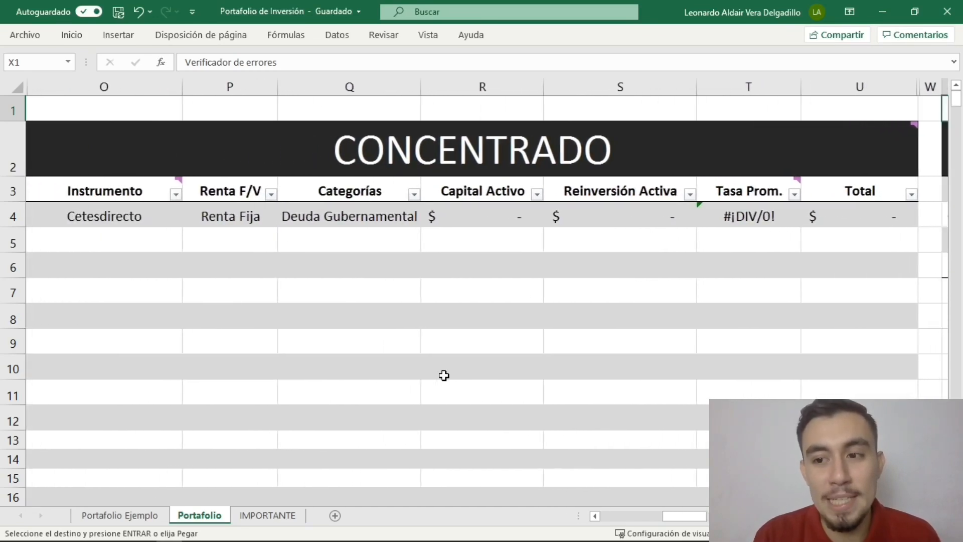
left_click(95, 214)
double_click(96, 212)
type("Supertas")
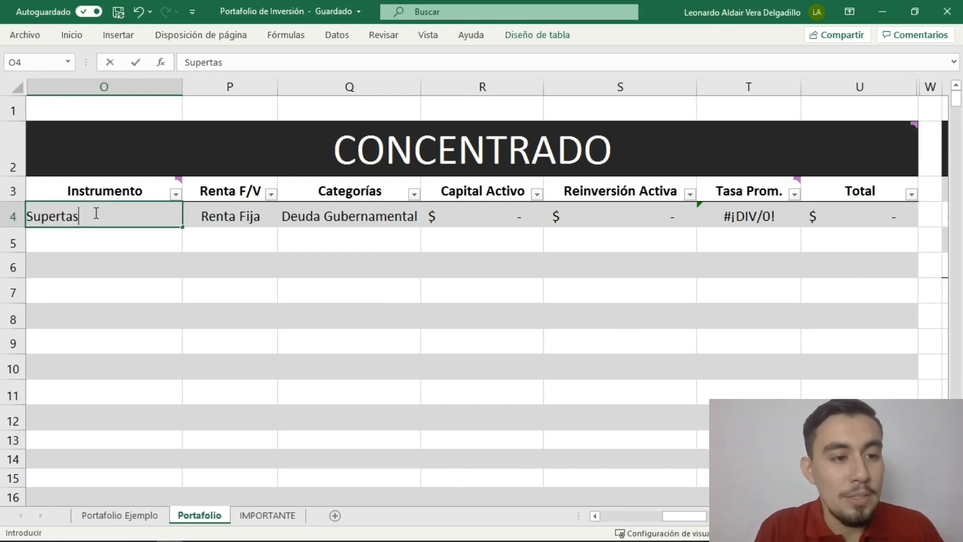
type("as")
key("Tab")
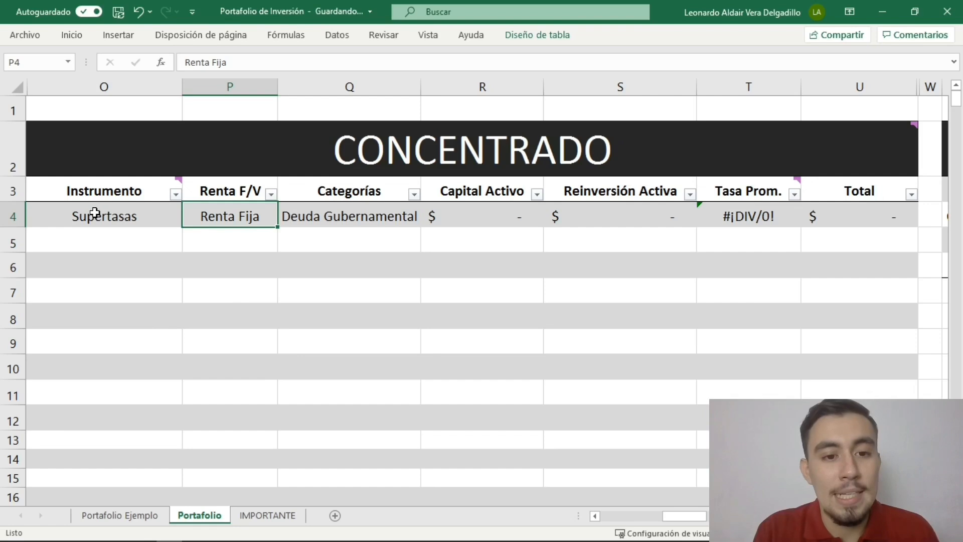
key("Tab")
type("SOFIPOS")
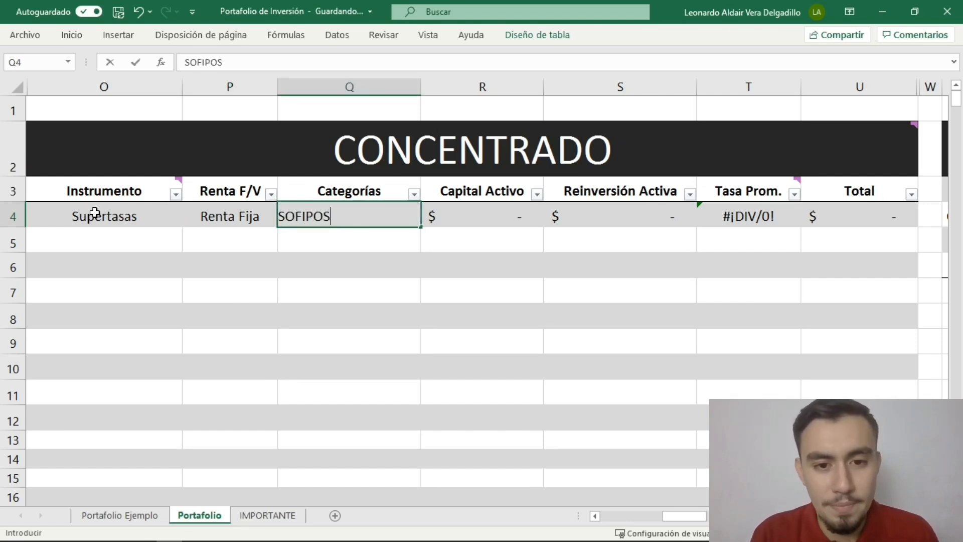
key("Tab")
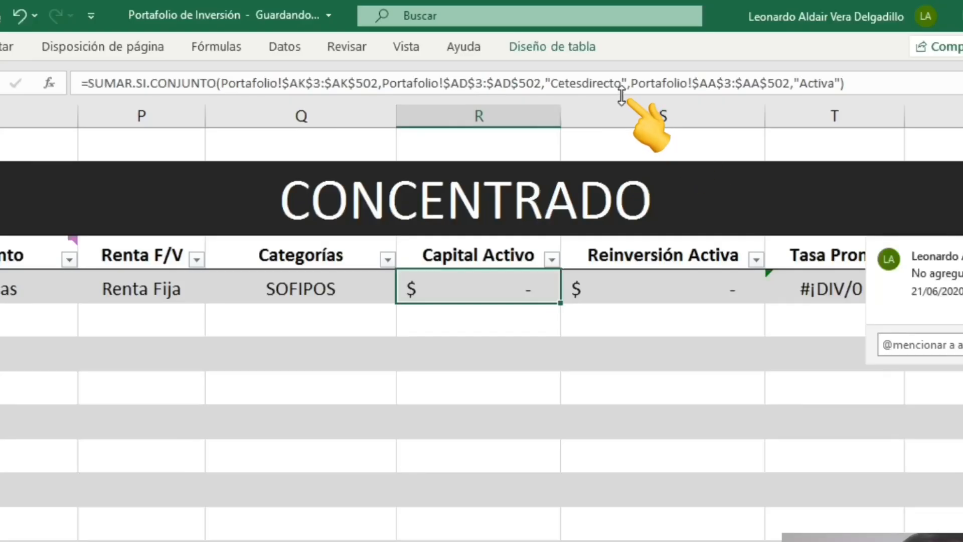
- In the Capital Activo formula of CONCENTRADO row 4, replace the "Cetesdirecto" criterion with "Supertasas"
left_click(590, 63)
key("BackSpace")
key("BackSpace")
key("BackSpace")
key("BackSpace")
key("BackSpace")
key("BackSpace")
key("BackSpace")
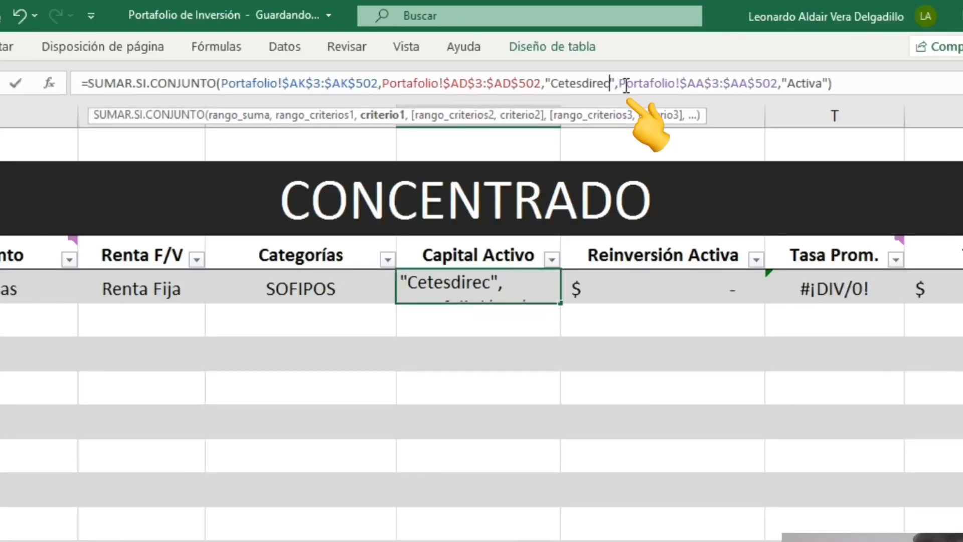
key("BackSpace")
key("BackSpace")
key("BackSpace")
key("BackSpace")
key("BackSpace")
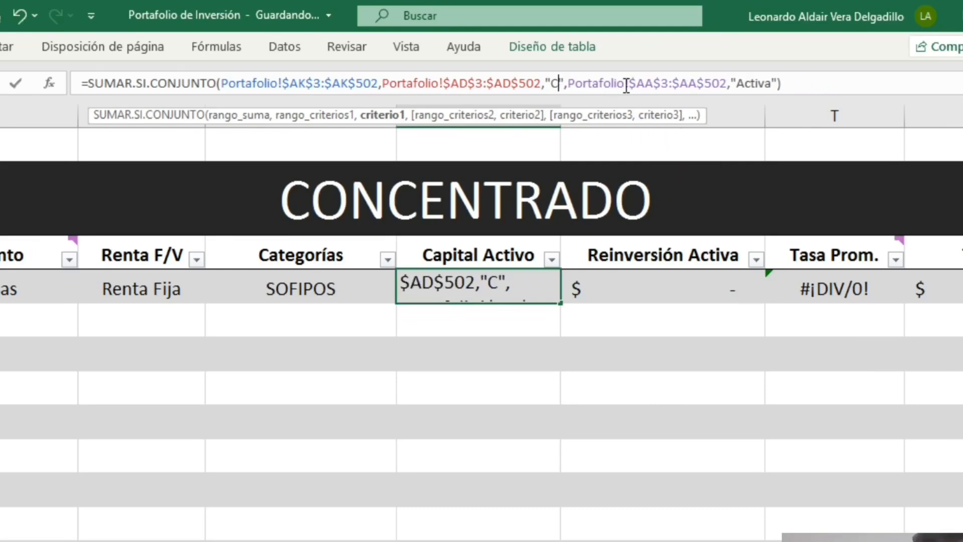
type("Super")
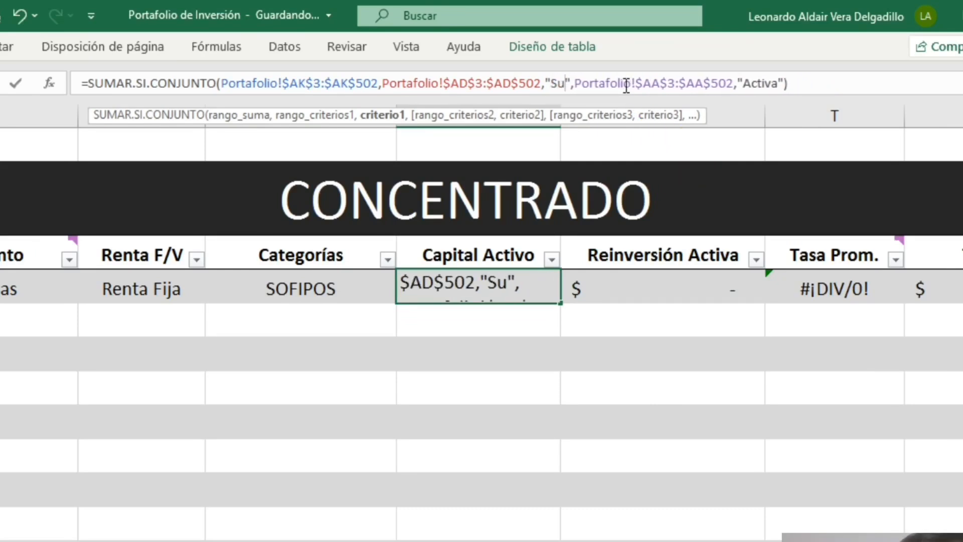
type("tasas")
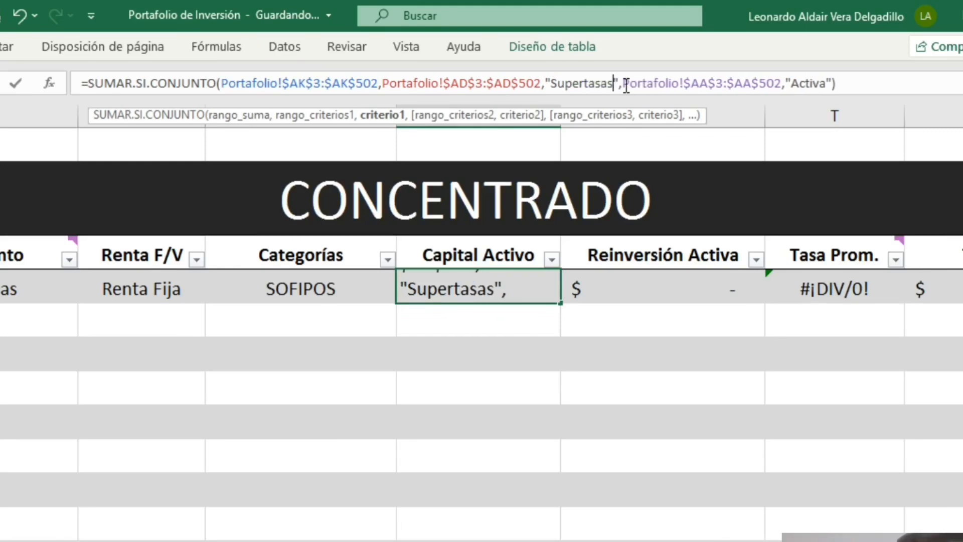
key("Return")
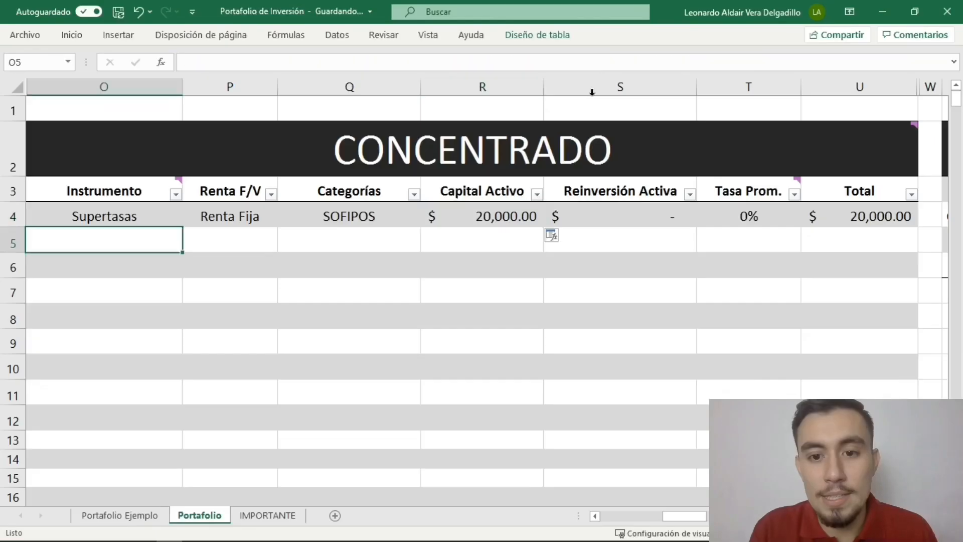
- In the Reinversión Activa formula of CONCENTRADO row 4, replace the "Cetesdirecto" criterion with "Supertasas"
left_click(589, 216)
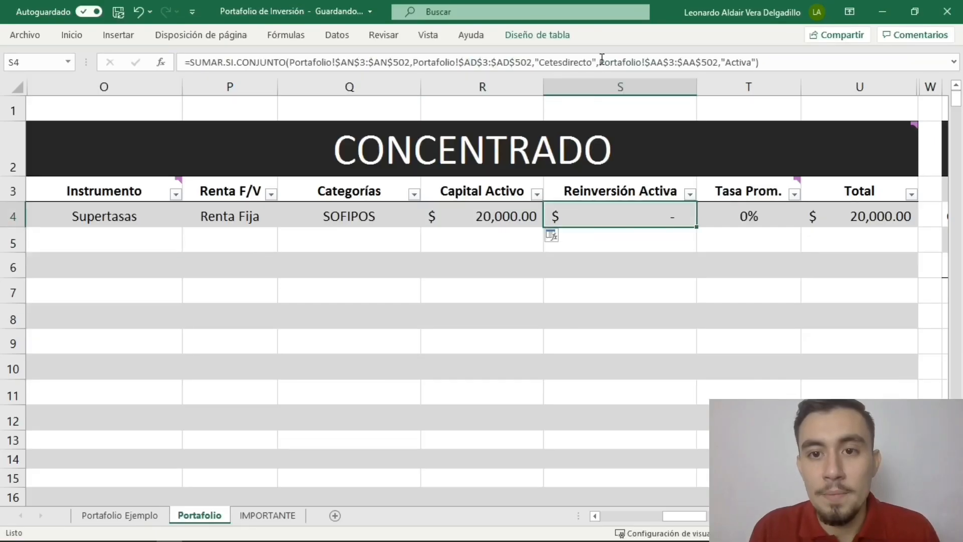
left_click(593, 61)
key("BackSpace")
key("BackSpace")
key("BackSpace")
key("BackSpace")
key("BackSpace")
key("BackSpace")
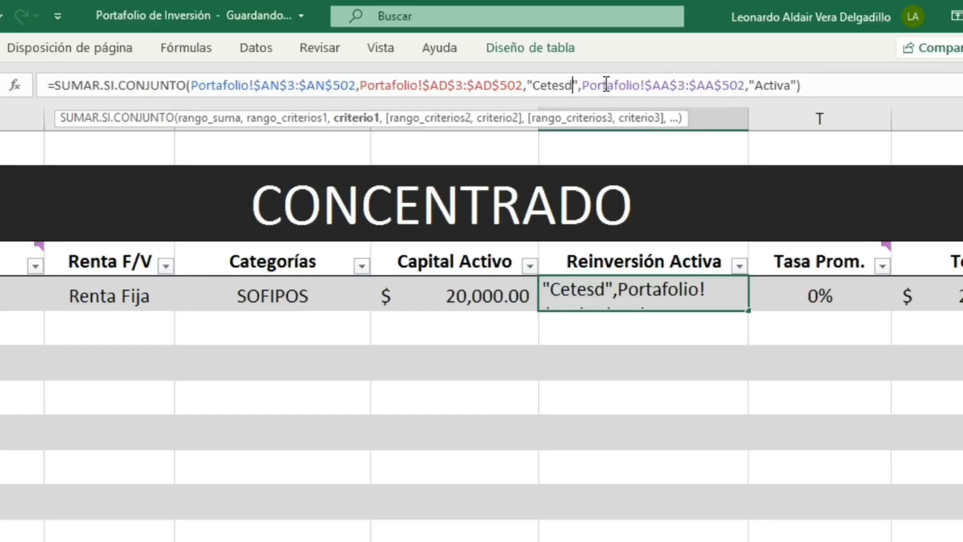
key("BackSpace")
key("BackSpace")
key("BackSpace")
key("BackSpace")
key("BackSpace")
key("BackSpace")
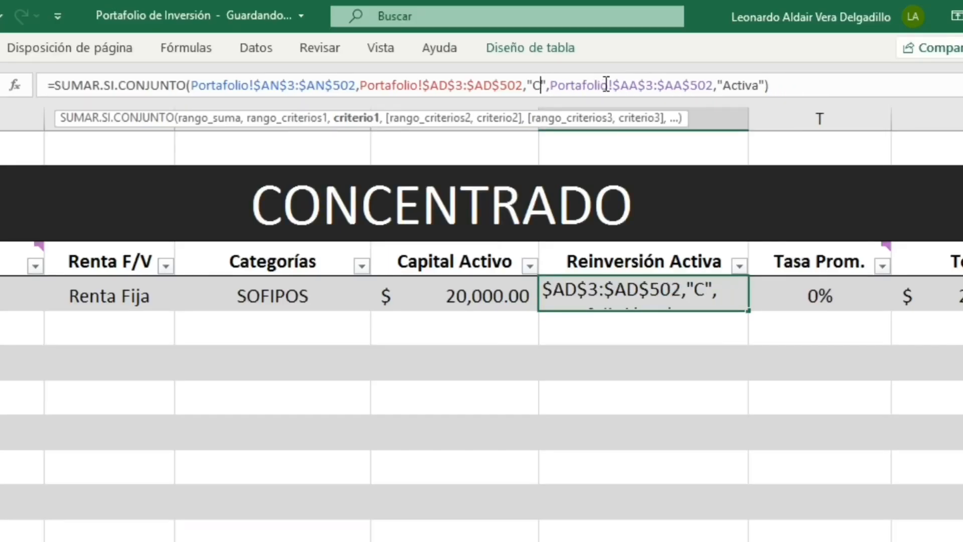
type("Supertas")
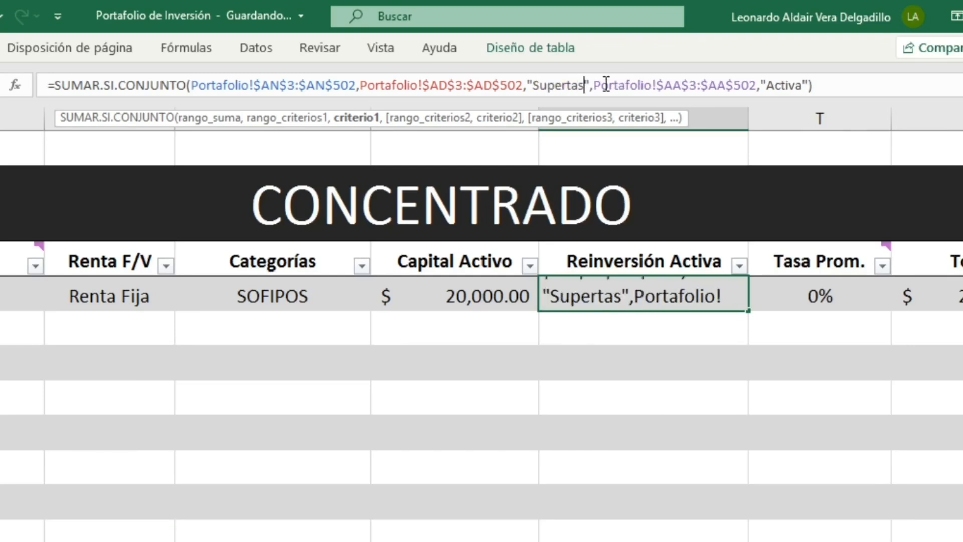
type("as")
key("Return")
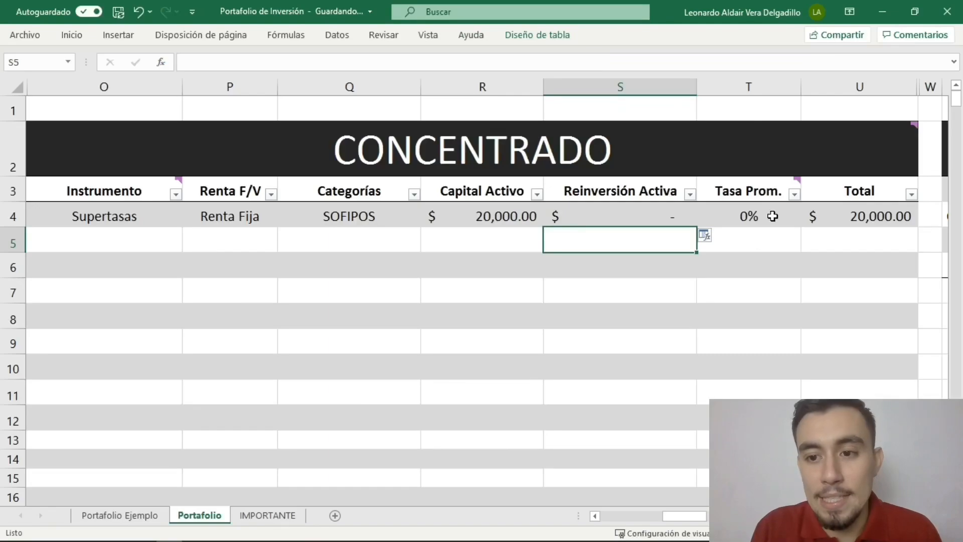
- Change the "Cetesdirecto" criterion to "Supertasas" in the Tasa Prom. formula of CONCENTRADO row 4
left_click(854, 293)
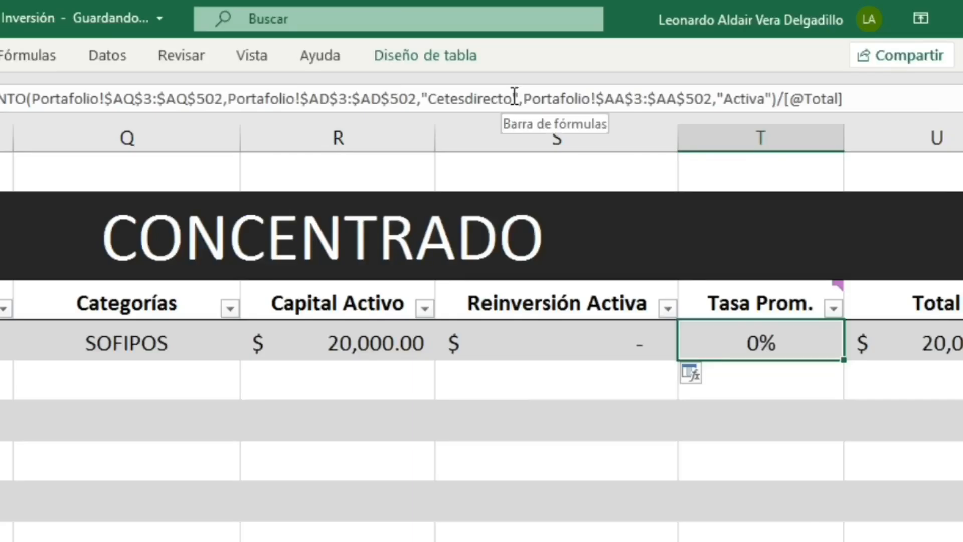
left_click(593, 60)
key("BackSpace")
key("BackSpace")
key("BackSpace")
key("BackSpace")
key("BackSpace")
key("BackSpace")
key("BackSpace")
key("BackSpace")
key("BackSpace")
key("BackSpace")
key("BackSpace")
key("BackSpace")
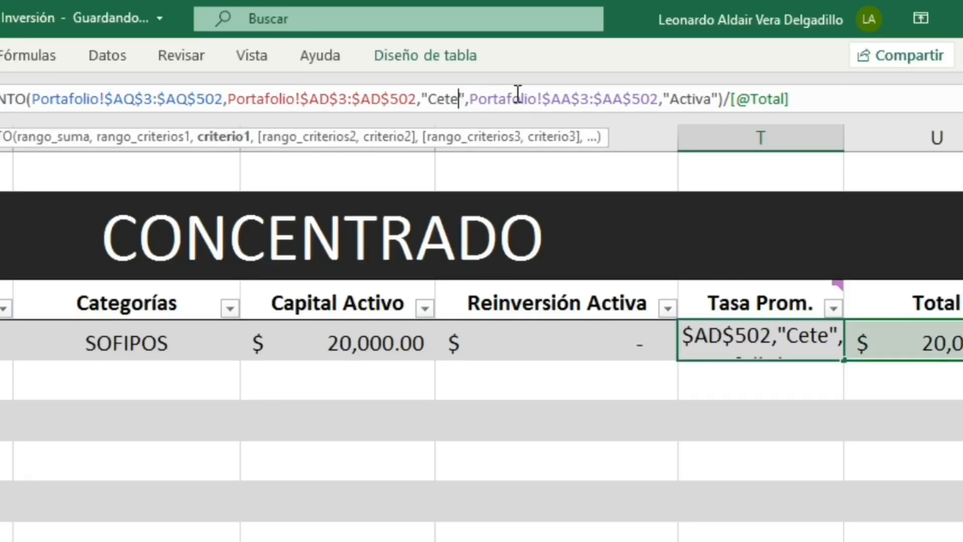
type("Supertasas")
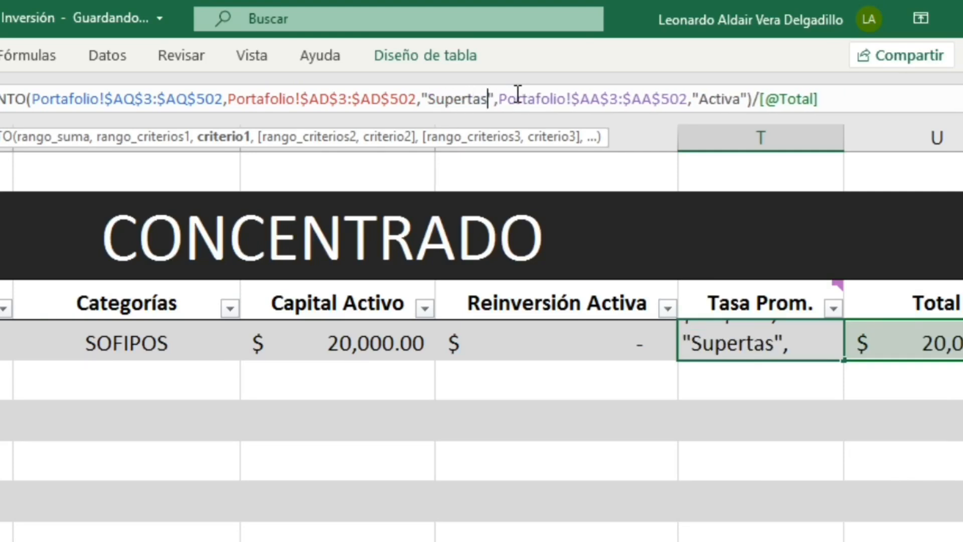
key("Return")
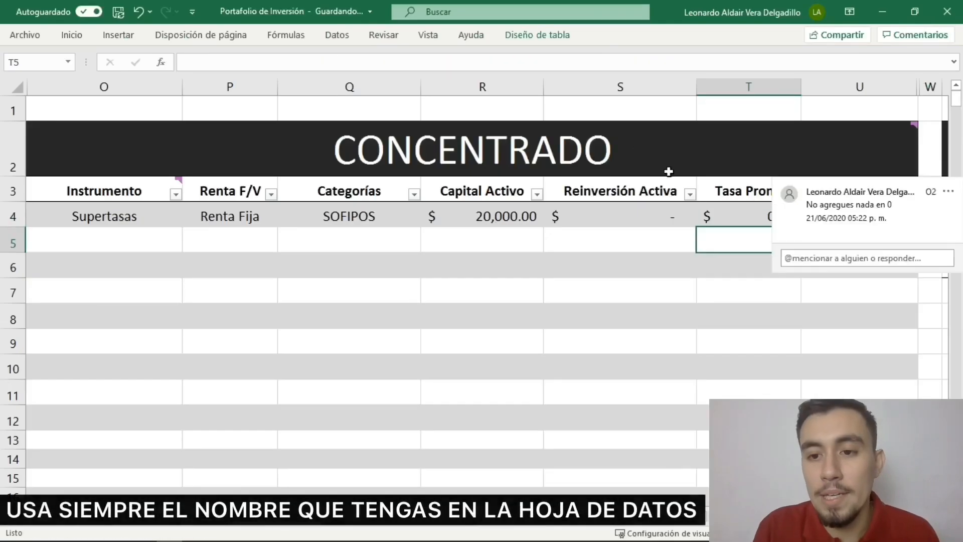
- Format the Tasa Prom. cell in CONCENTRADO row 4 as a percentage
left_click(726, 217)
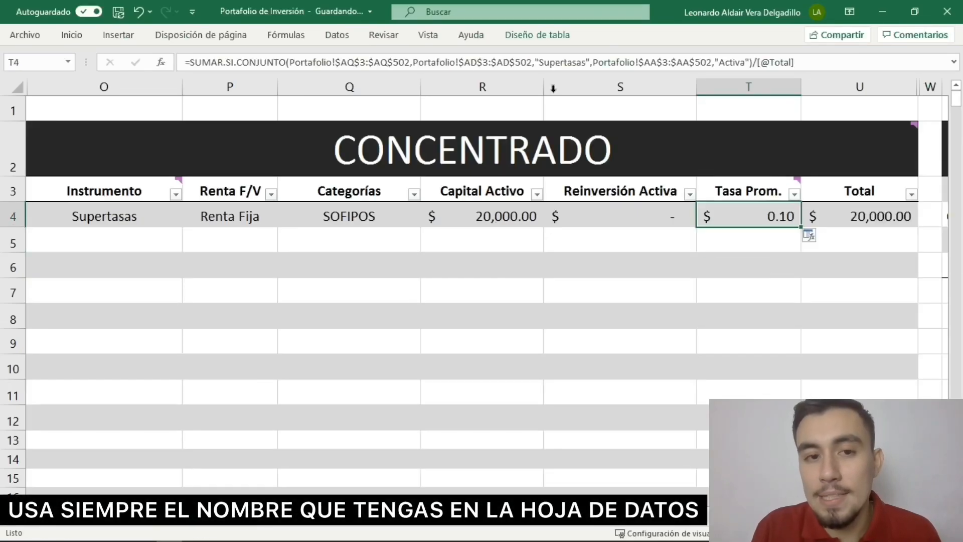
left_click(72, 35)
left_click(390, 84)
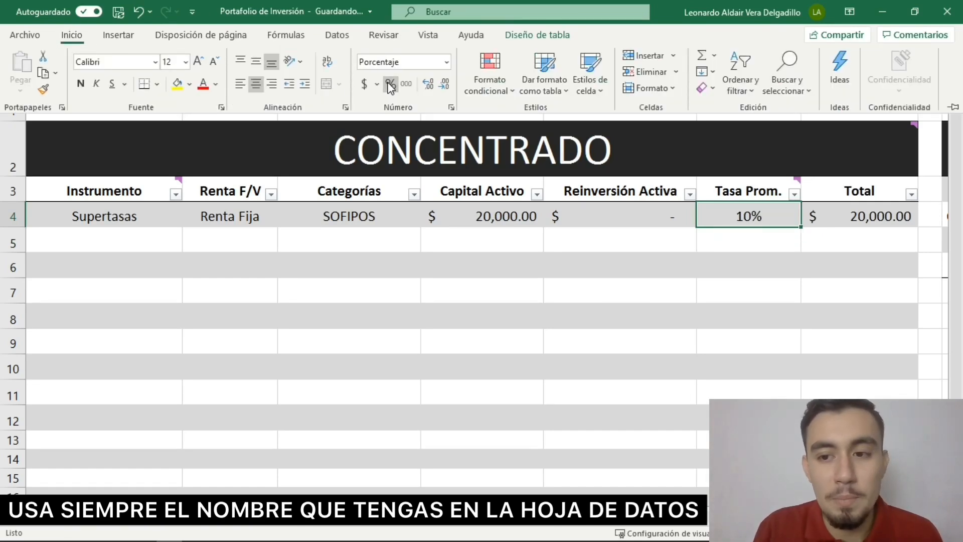
left_click(586, 256)
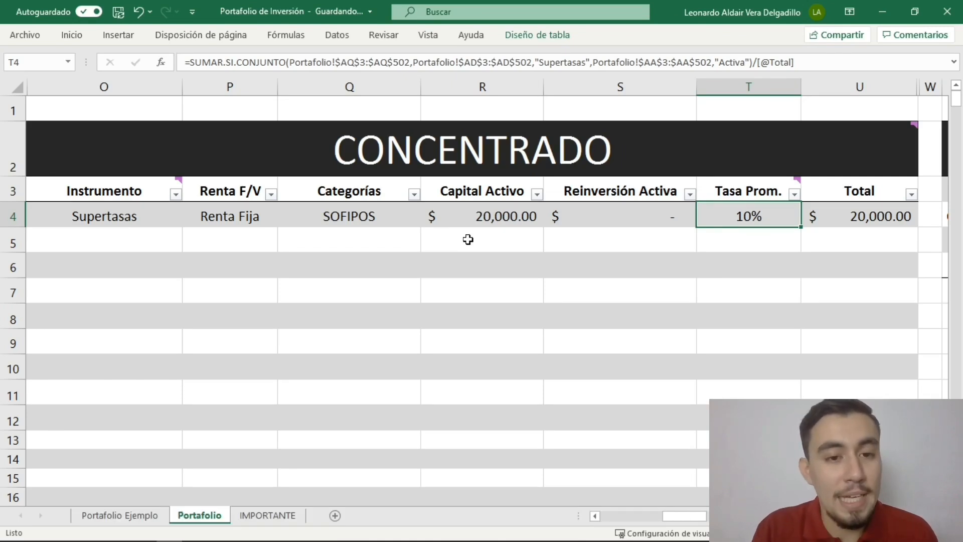
- Review the Categorías summary table and the Mi Portafolio pie chart for the Supertasas investment
scroll(468, 239, "left", 8)
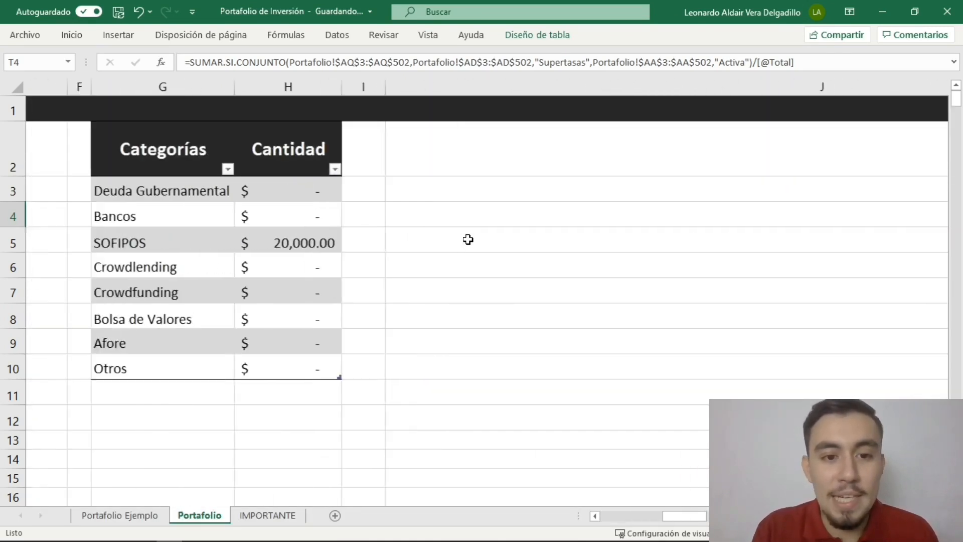
scroll(469, 239, "left", 6)
scroll(468, 239, "left", 6)
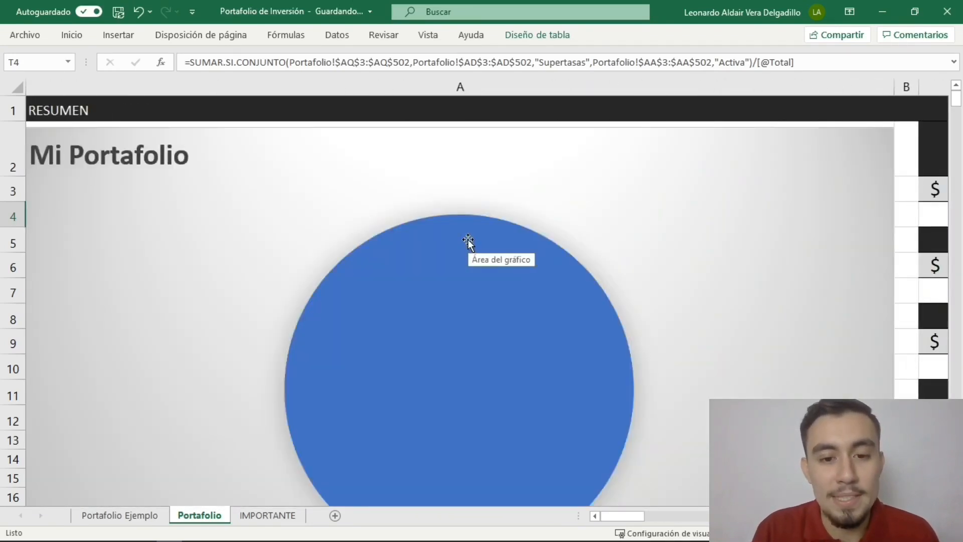
scroll(468, 240, "down", 1)
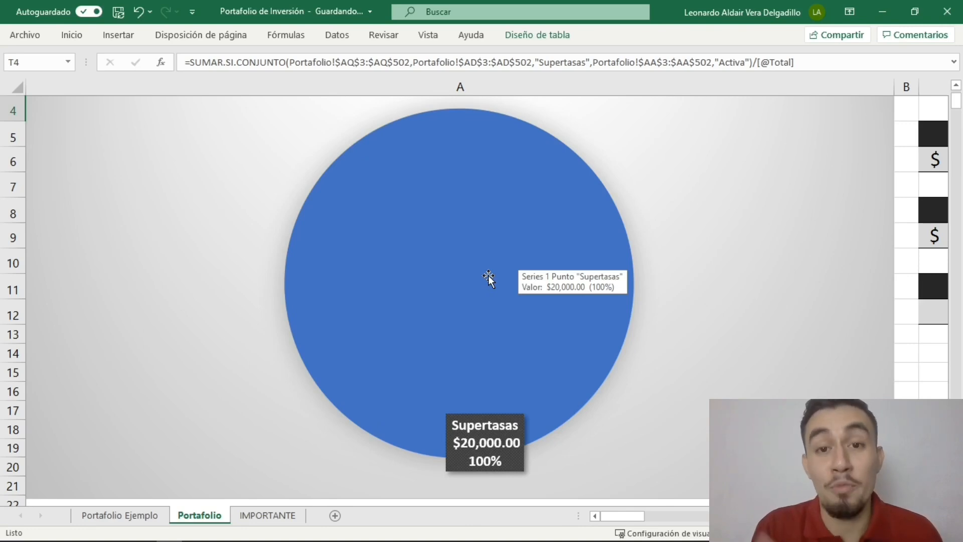
- In row 4 of the DATOS table, set Estatus to Activa and Inicio to 23/06/20
scroll(488, 275, "right", 10)
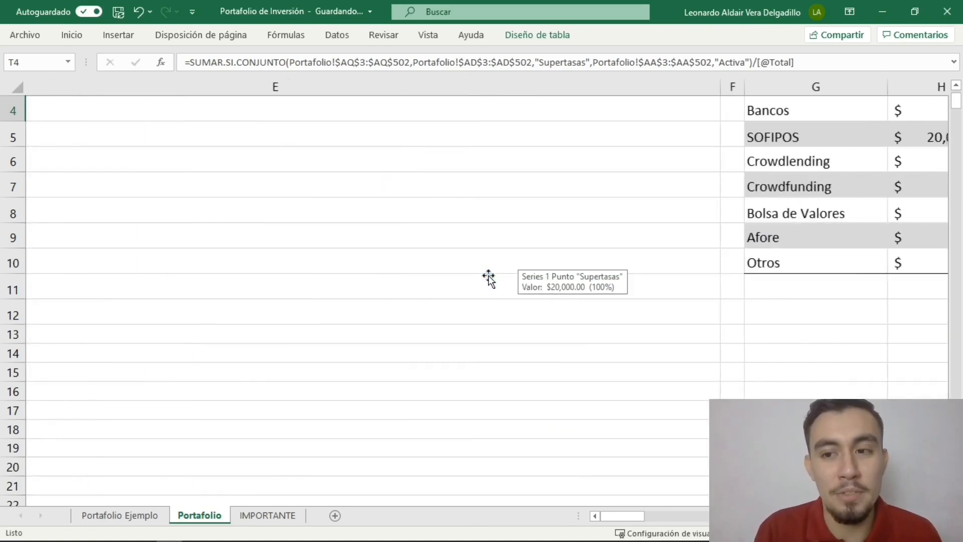
scroll(488, 276, "right", 10)
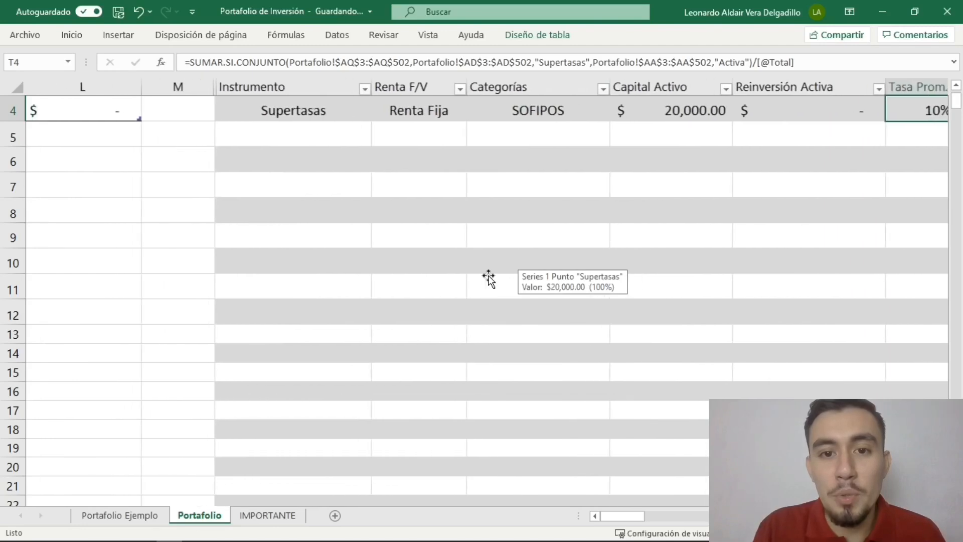
scroll(488, 276, "right", 1)
scroll(488, 276, "left", 3)
scroll(488, 276, "right", 8)
scroll(489, 276, "right", 3)
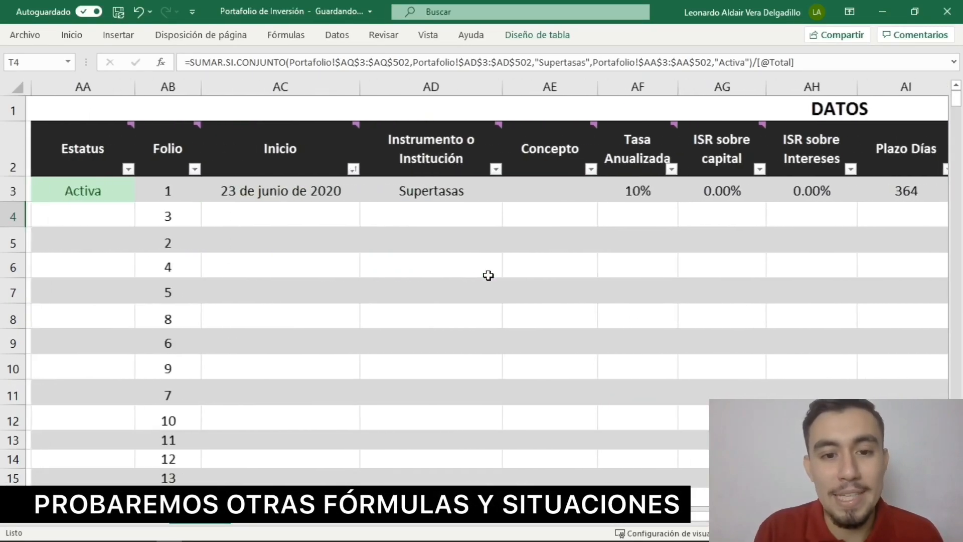
left_click(90, 221)
type("Activa")
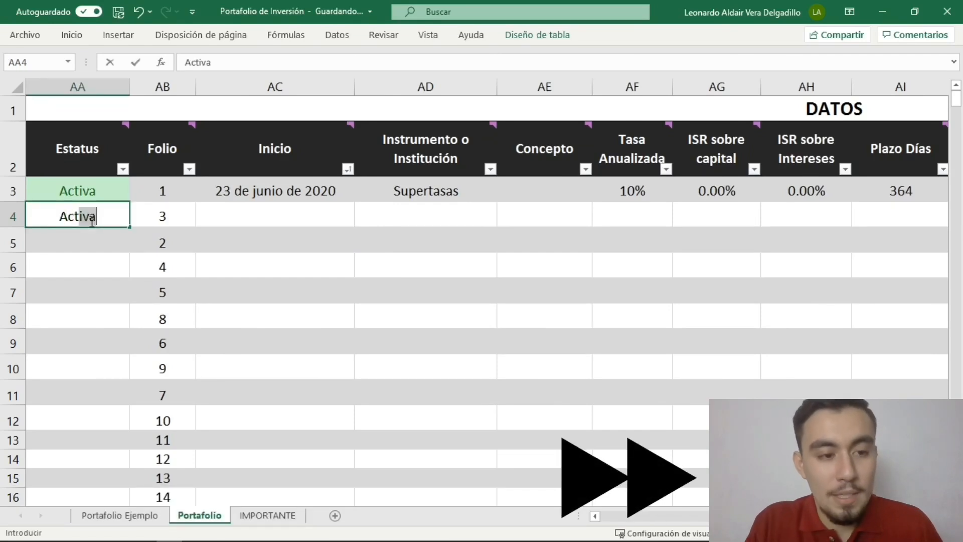
key("Tab")
key("Tab")
type("23")
type("/06/20")
key("Tab")
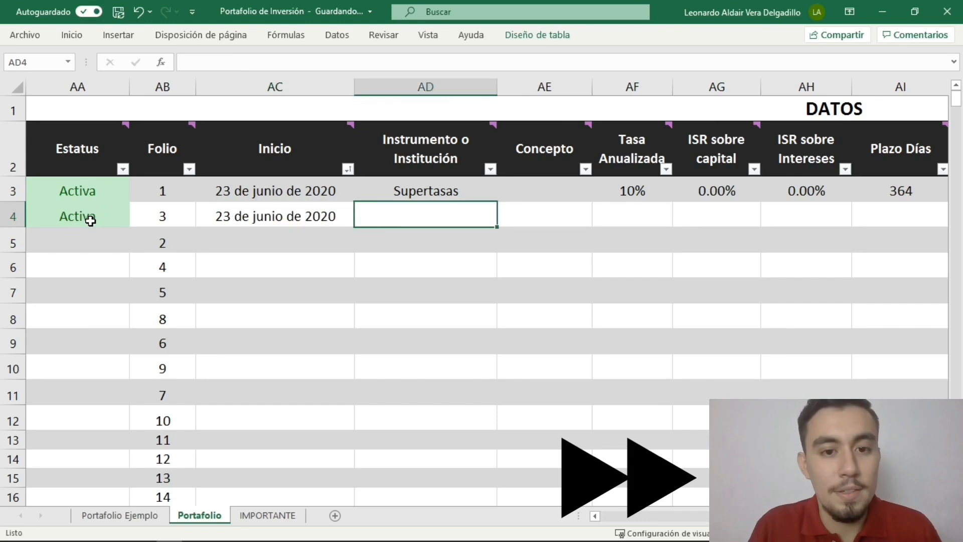
- Enter Supertasas as Instrumento o Institución and Vista as Concepto in DATOS row 4
type("Supertasas")
key("Return")
key("Tab")
type("Vista")
key("Tab")
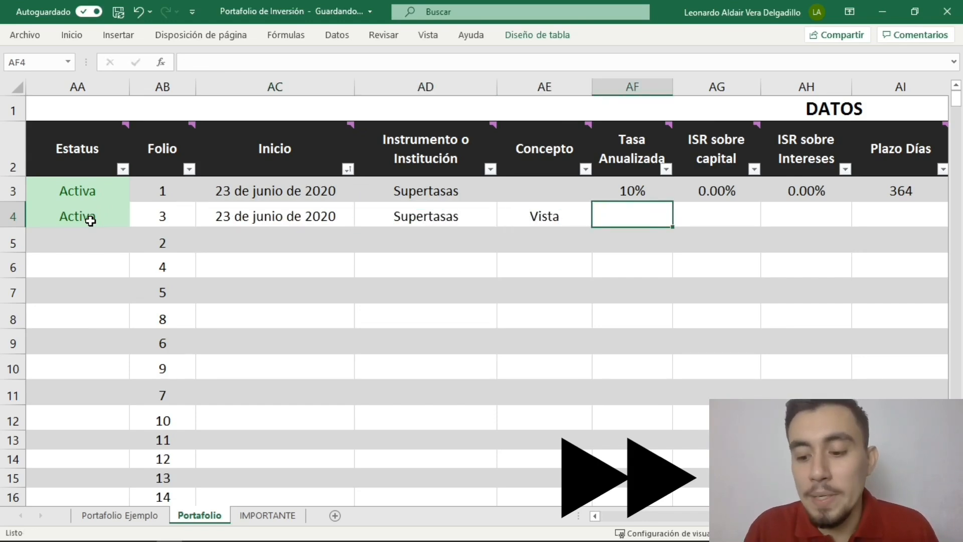
- Set DATOS row 4's Tasa Anualizada to 5% and both ISR sobre capital and ISR sobre Intereses to 0%
type("5")
key("Tab")
type("0")
key("Tab")
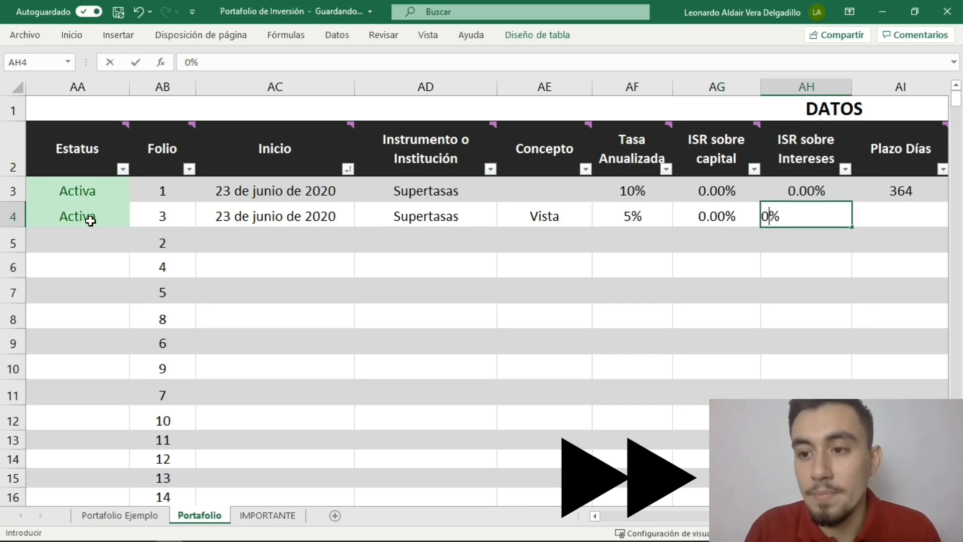
type("0")
key("Tab")
key("Left")
key("Right")
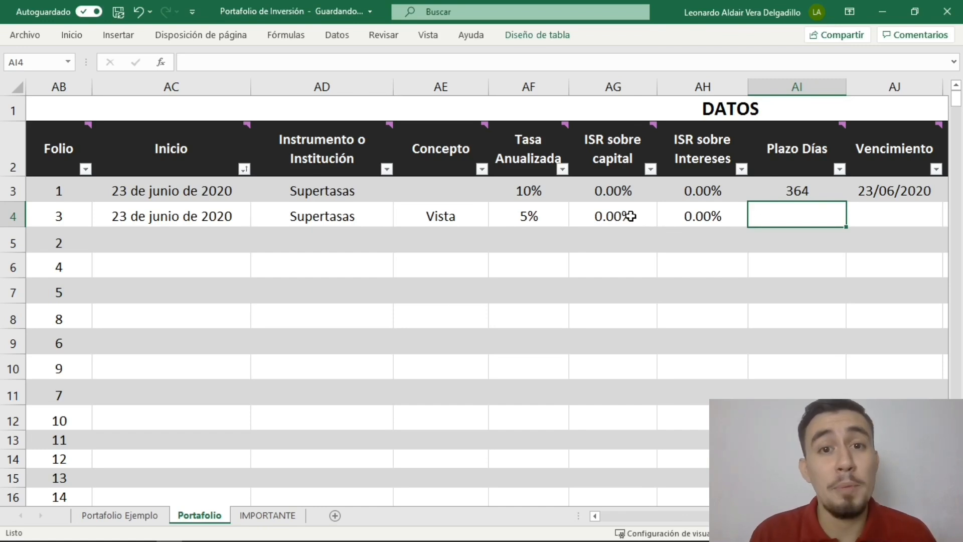
- In DATOS row 4, enter =365*2 as Plazo Días and 23/06/2021 as Vencimiento
type("=365*2")
key("Return")
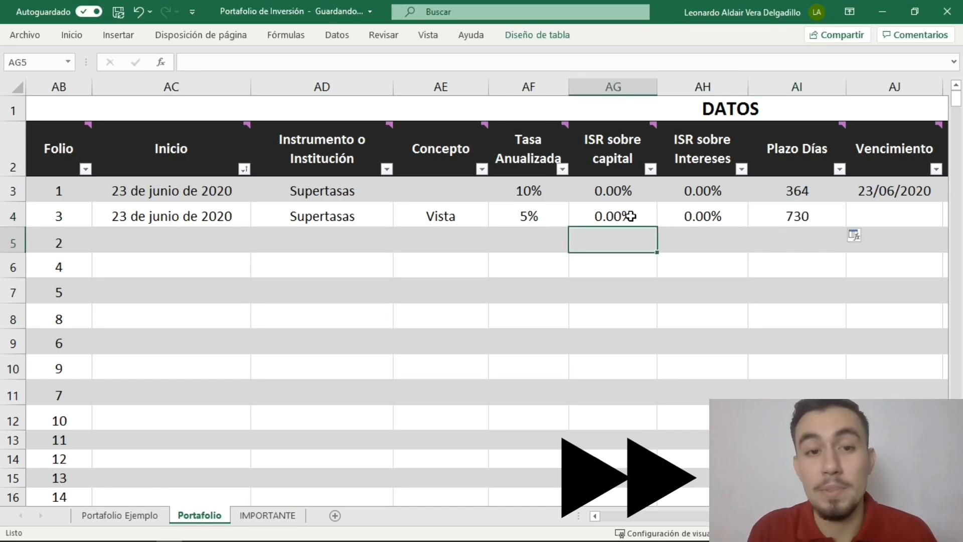
key("Right")
left_click(914, 217)
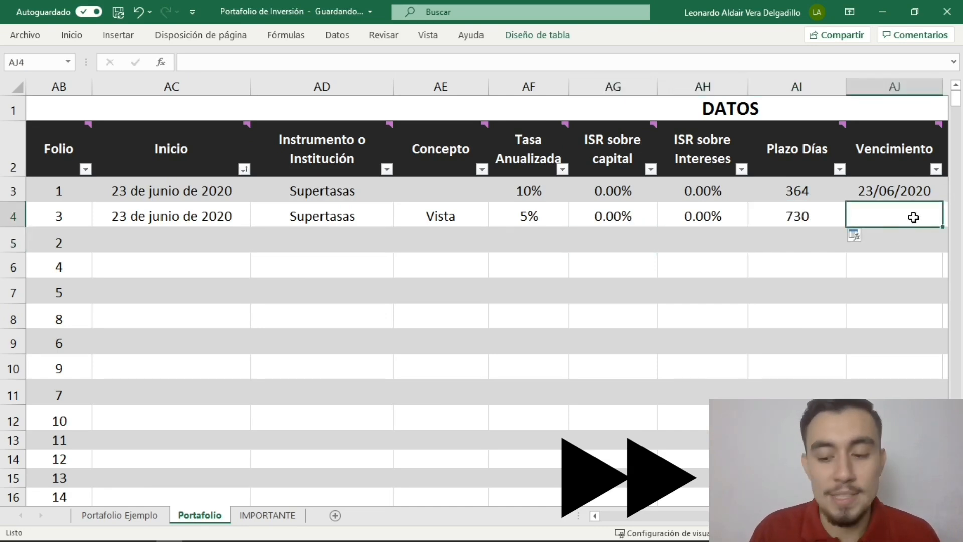
type("23/")
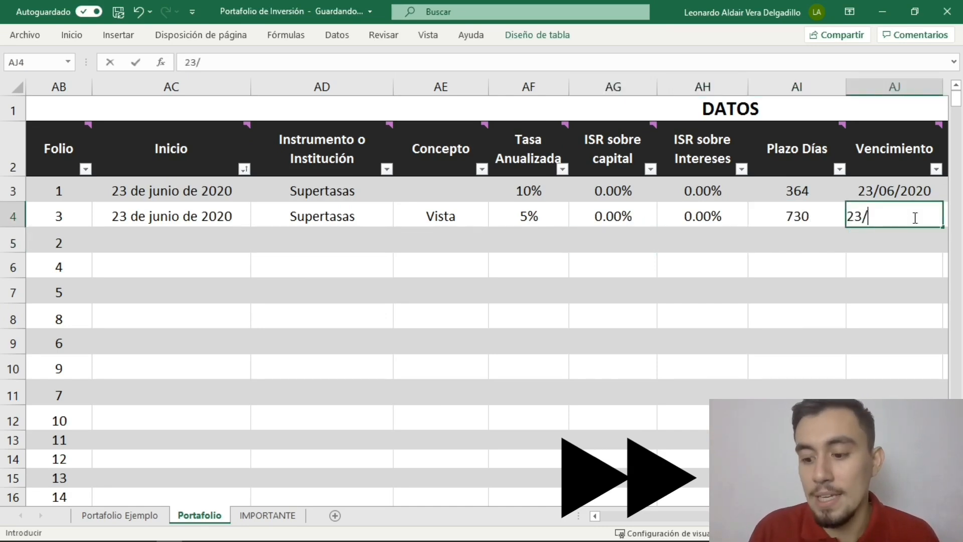
type("06/2021")
key("Tab")
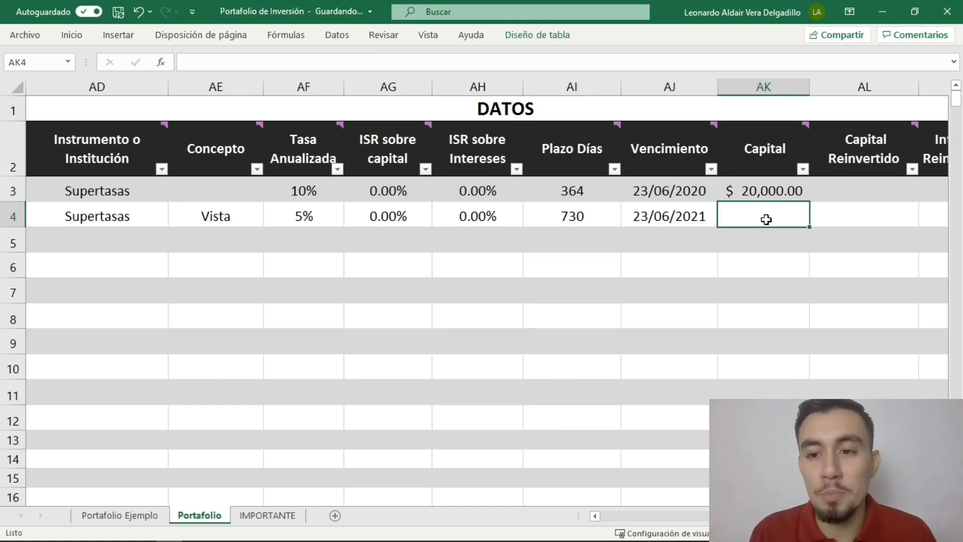
- Enter a Capital of 100000 in DATOS row 4
type("100000")
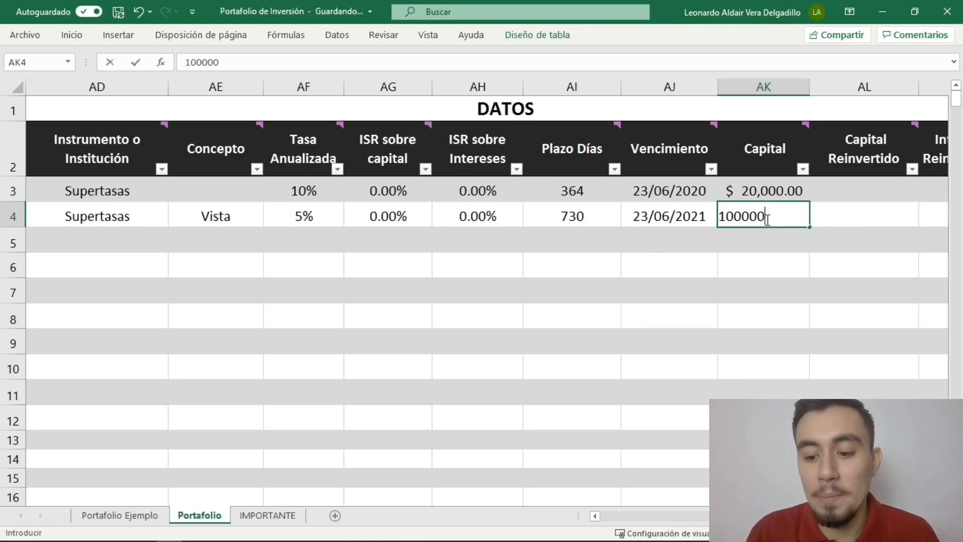
key("Return")
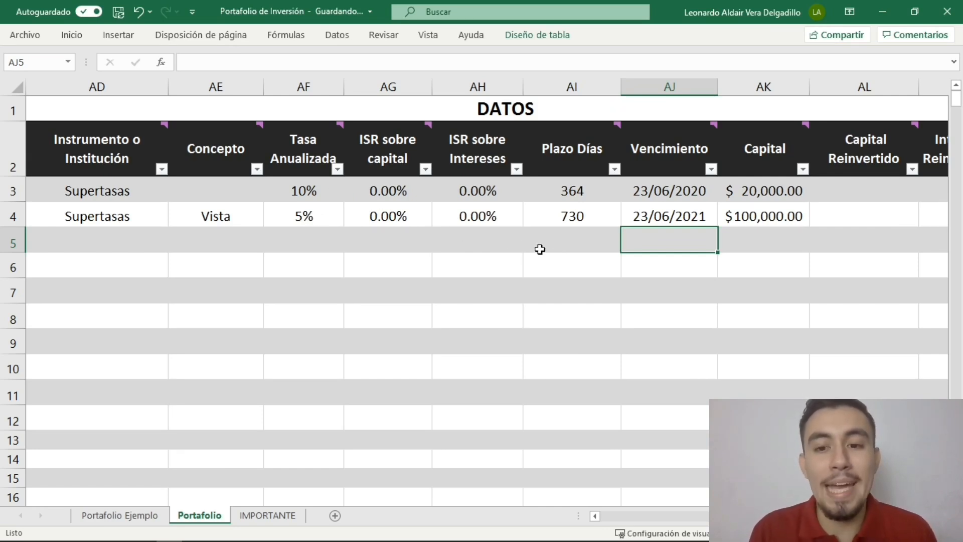
left_click(740, 222)
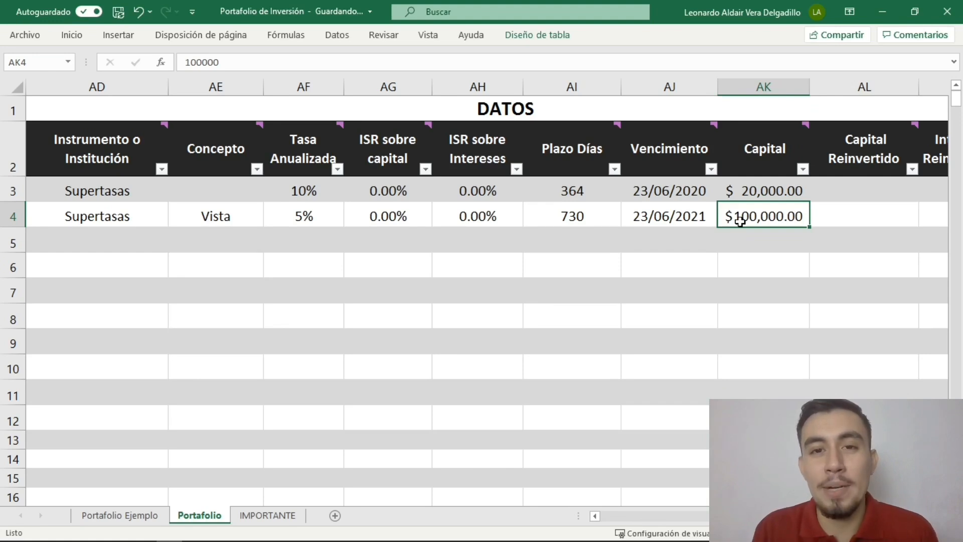
- Check the Verificador de errores totals and CONCENTRADO row 4's Capital Activo, Tasa Prom. and Total
scroll(741, 222, "left", 10)
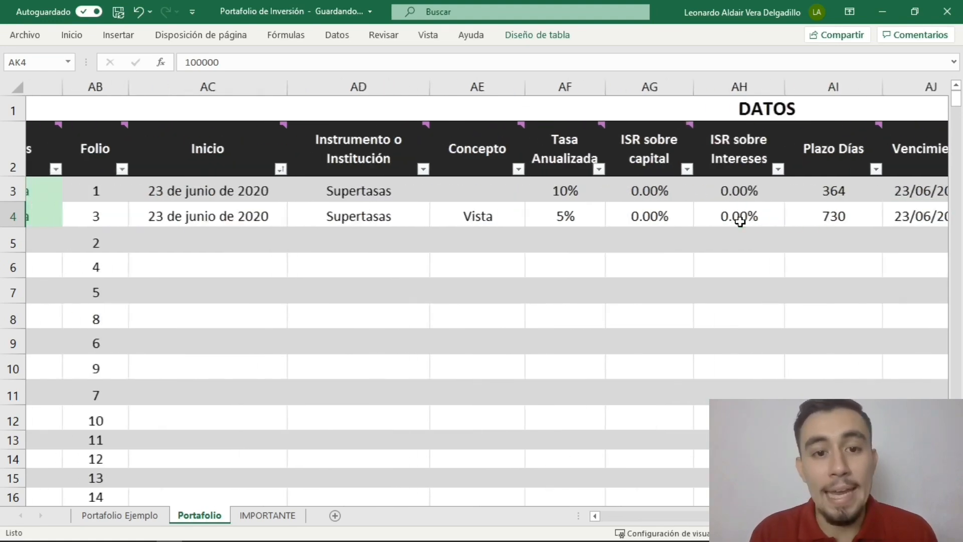
scroll(741, 222, "left", 2)
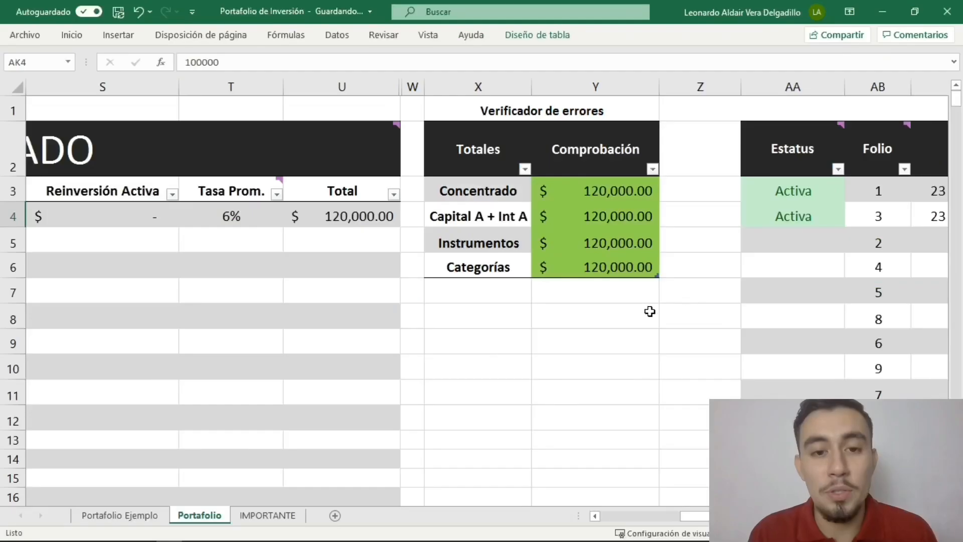
scroll(762, 324, "left", 3)
scroll(649, 311, "left", 2)
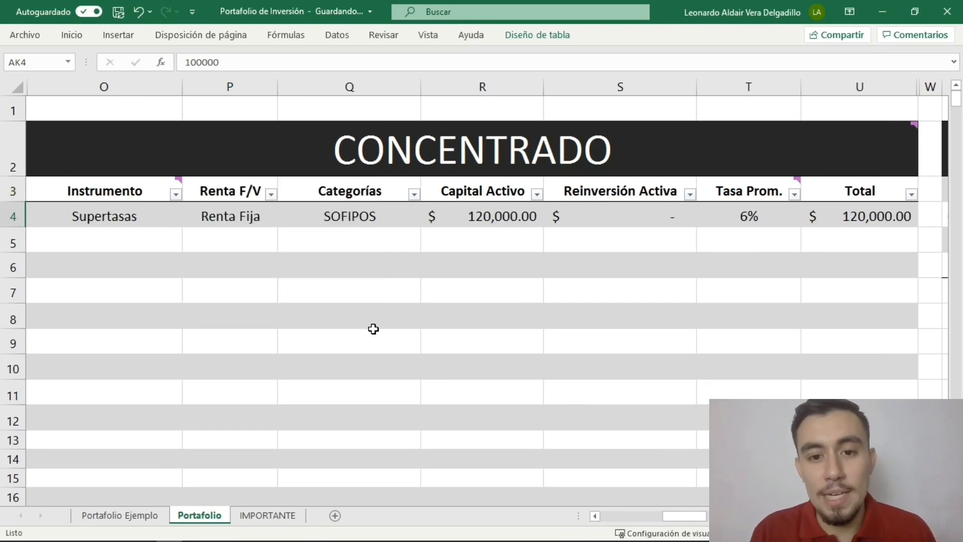
left_click(721, 218)
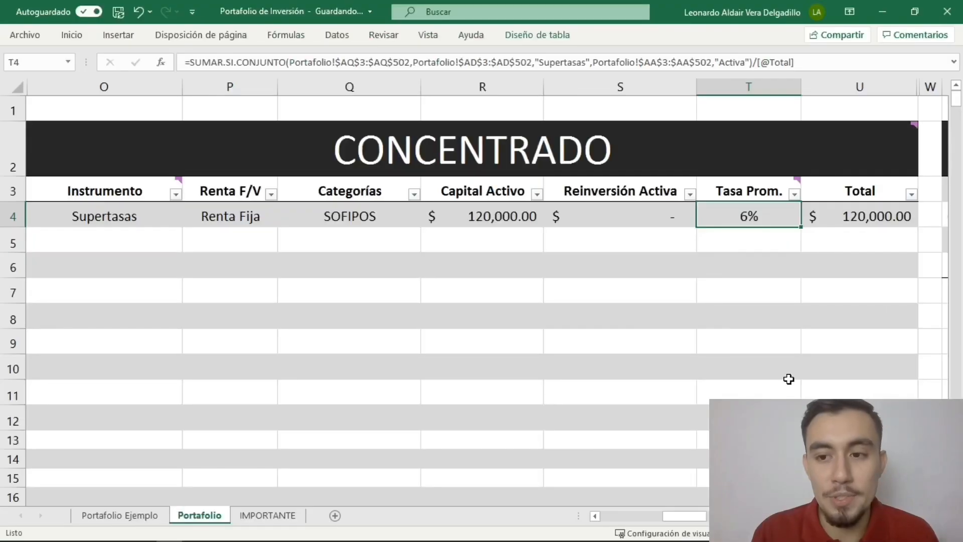
left_click(789, 379)
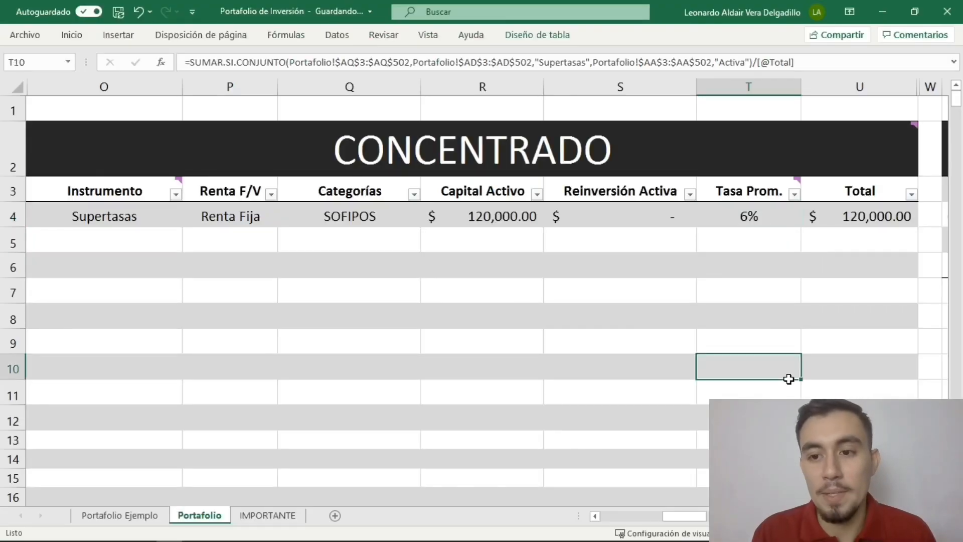
- Change the Estatus of DATOS row 4 to Finalizada
scroll(789, 379, "right", 10)
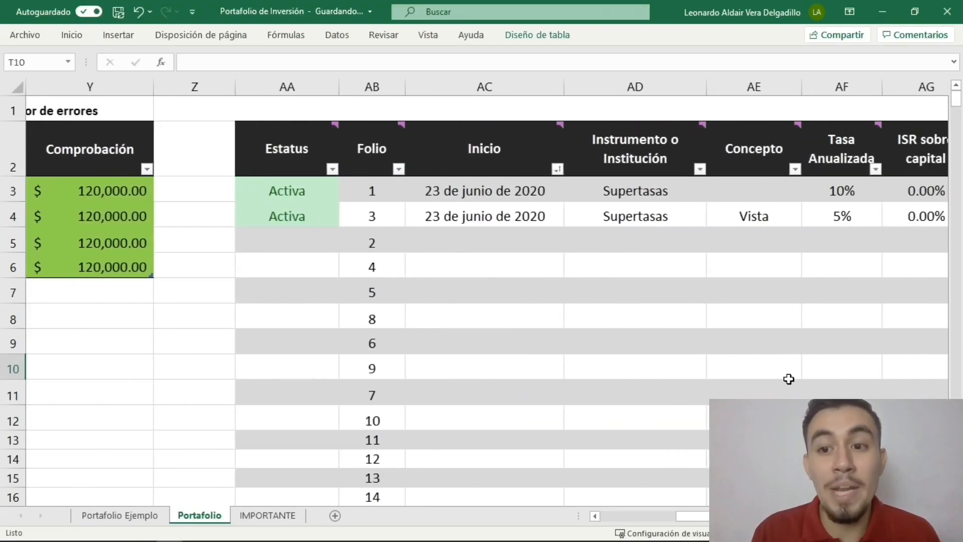
scroll(790, 379, "right", 1)
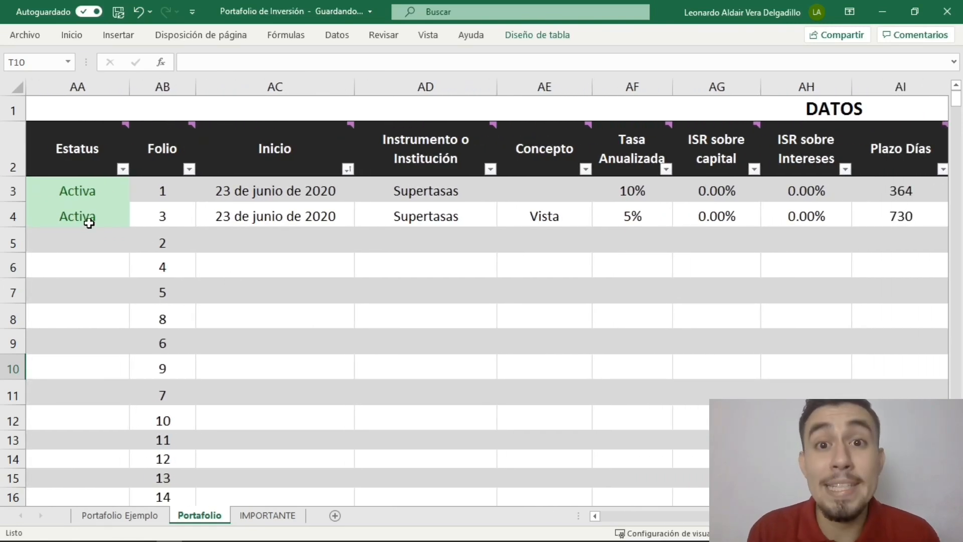
left_click(97, 211)
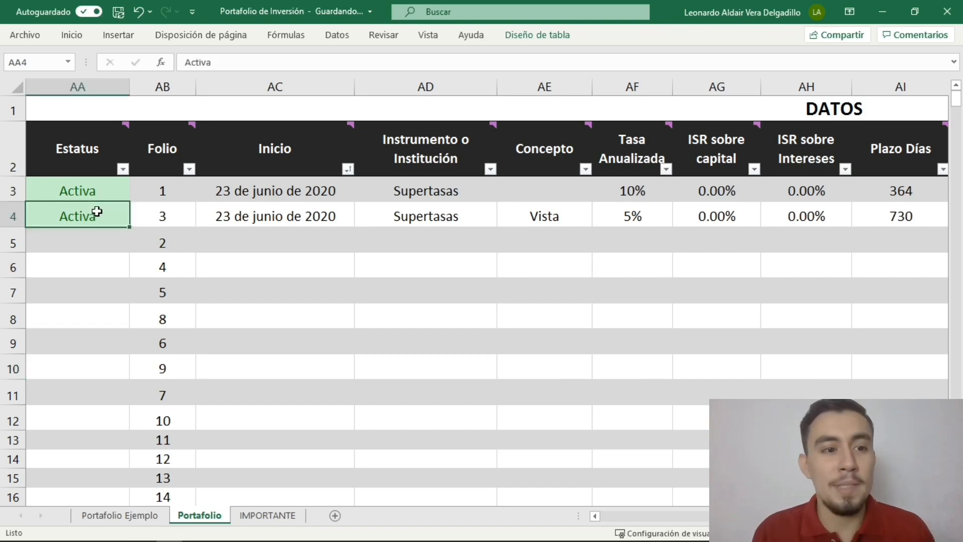
type("Final")
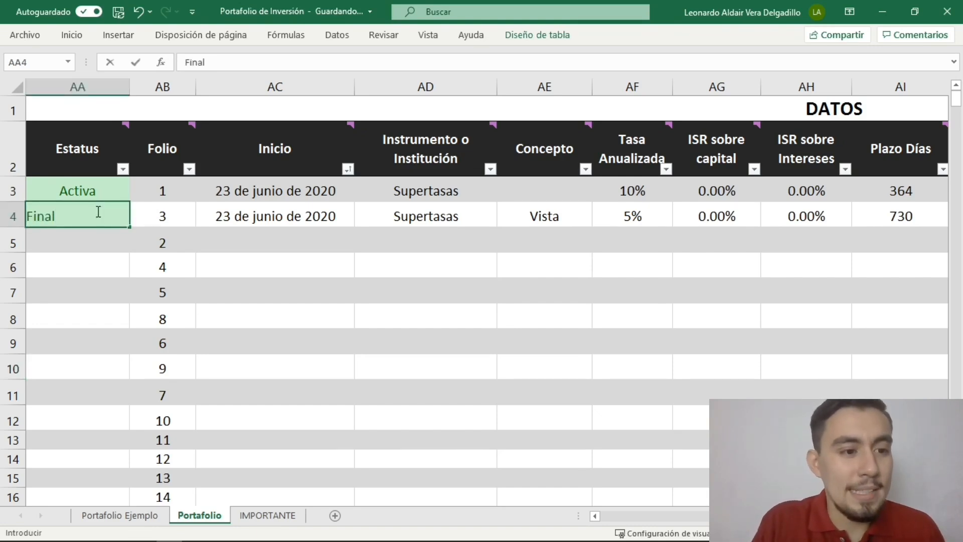
type("izada")
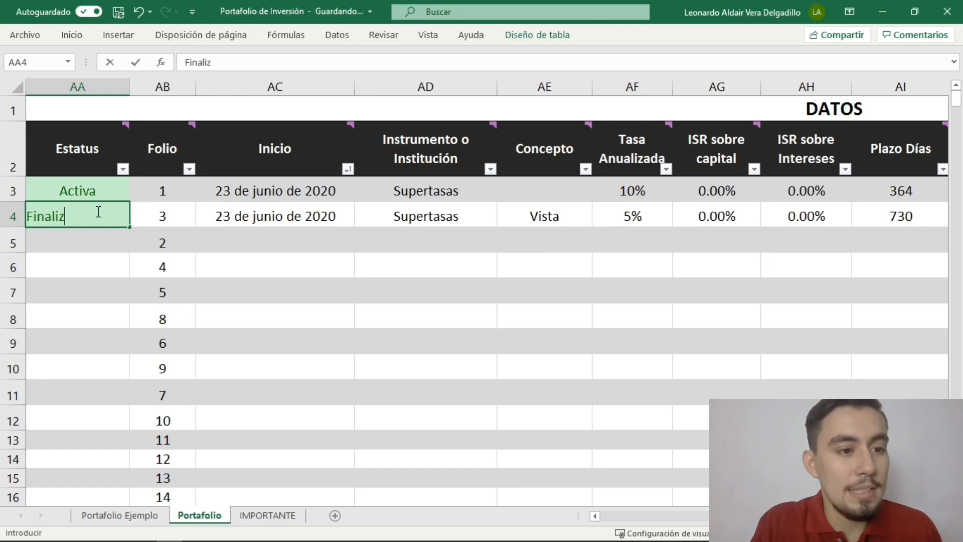
key("Return")
- Set the Plazo Días of DATOS row 4 to 28
scroll(433, 258, "right", 2)
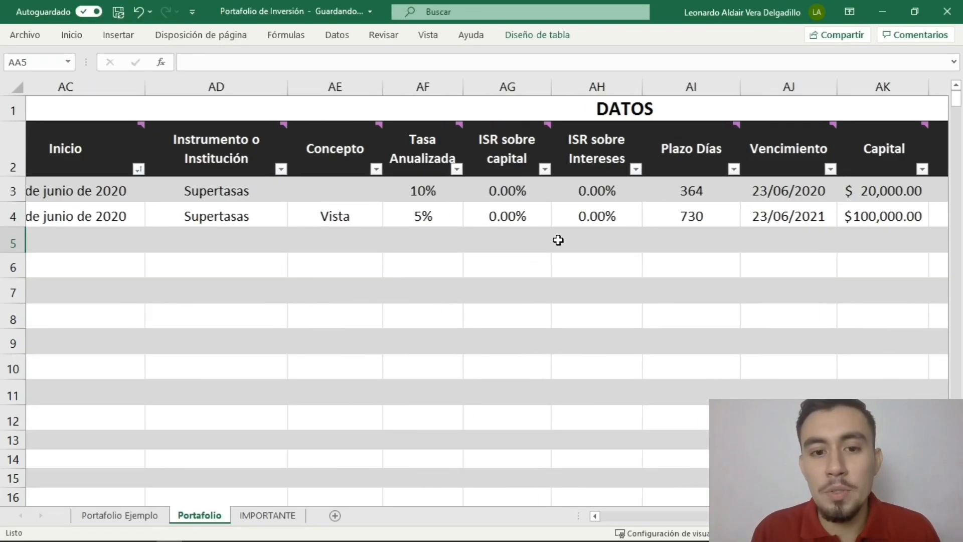
left_click(733, 214)
type("28")
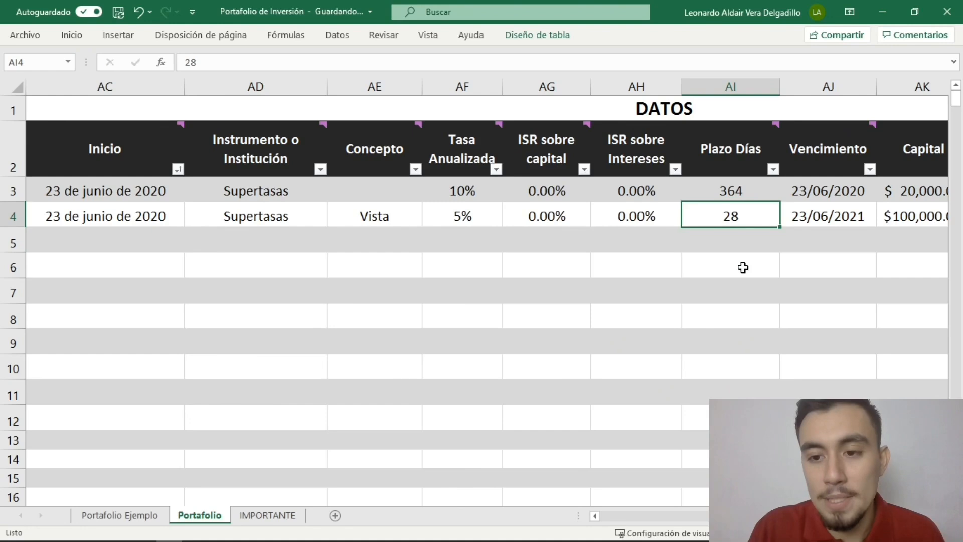
key("Return")
- Review row 4's PROYECCIONES and enter 388.89 as its Intereses Recibidos
scroll(743, 268, "right", 4)
scroll(743, 267, "right", 5)
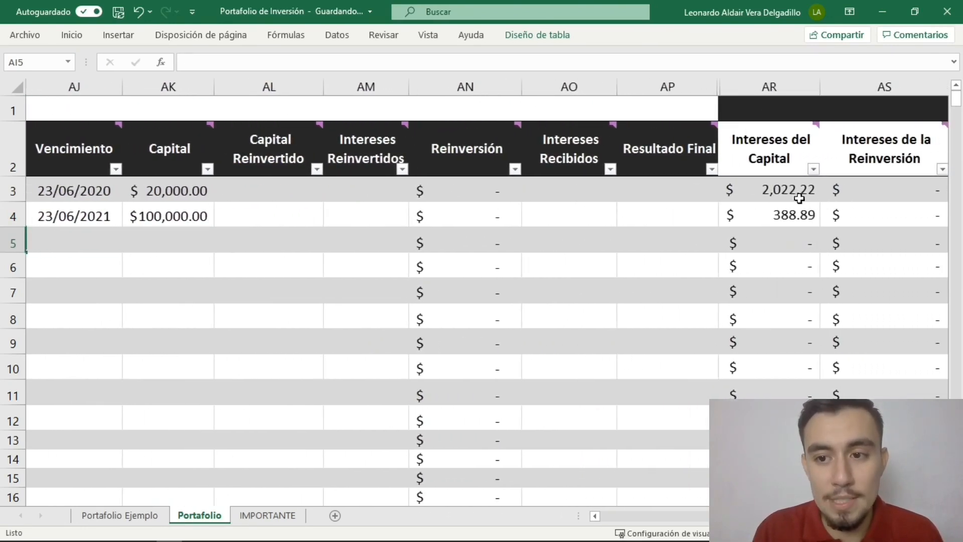
scroll(760, 234, "right", 1)
scroll(760, 234, "right", 5)
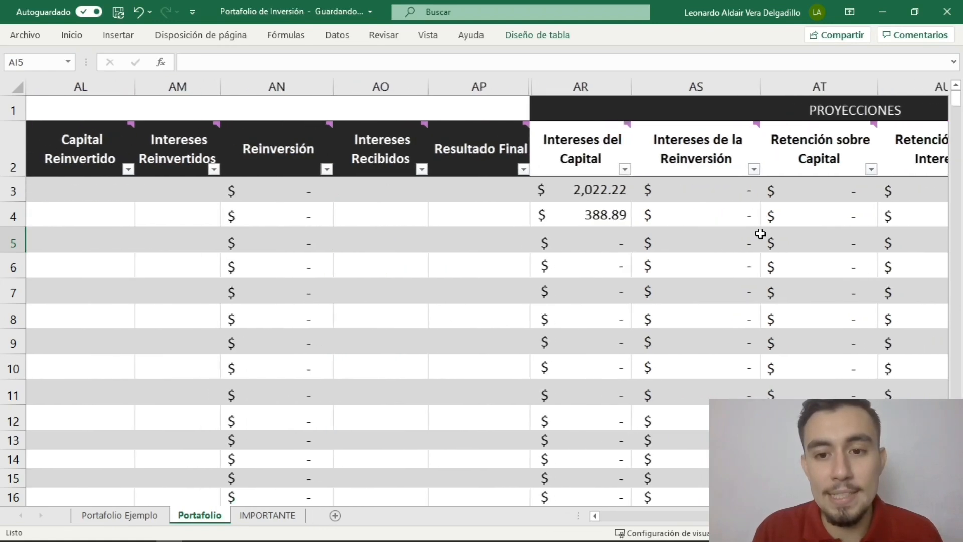
scroll(761, 234, "left", 3)
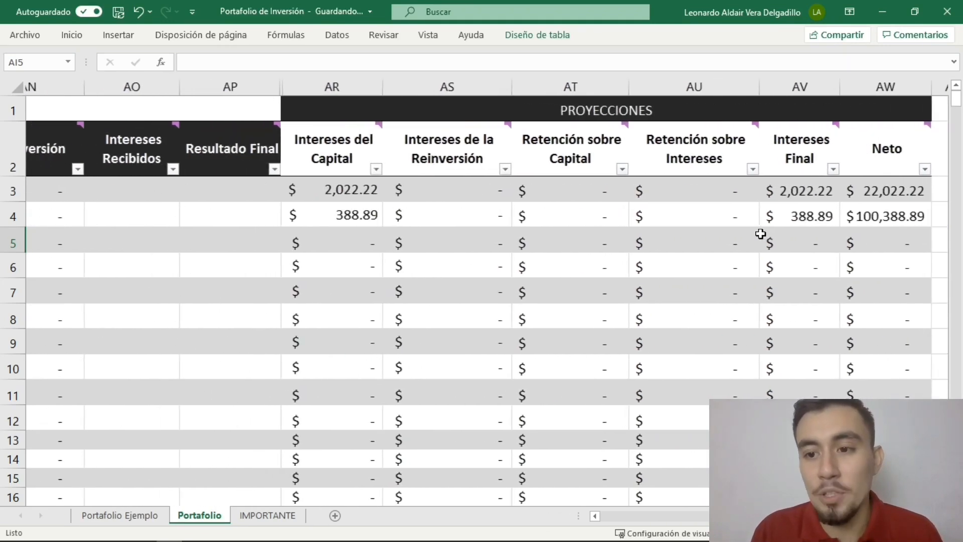
left_click(254, 212)
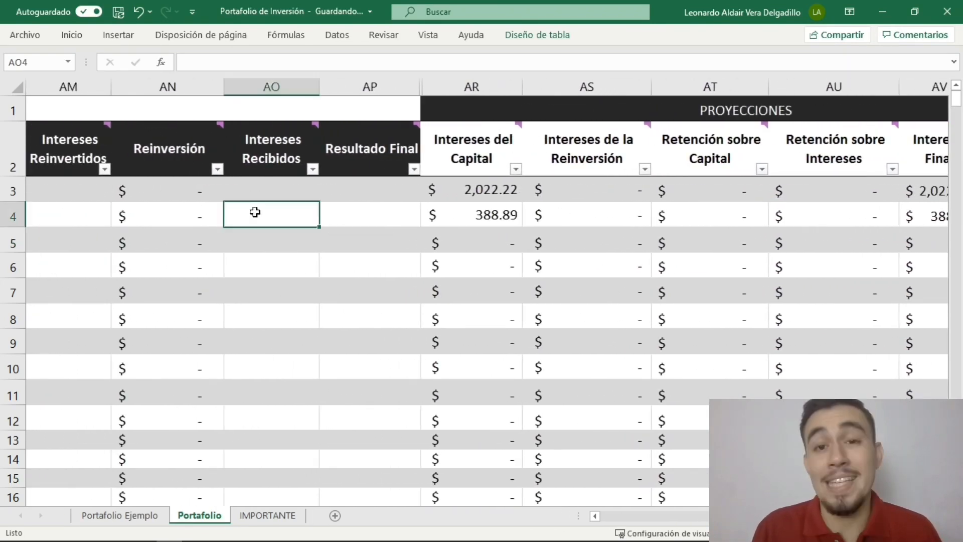
type("38")
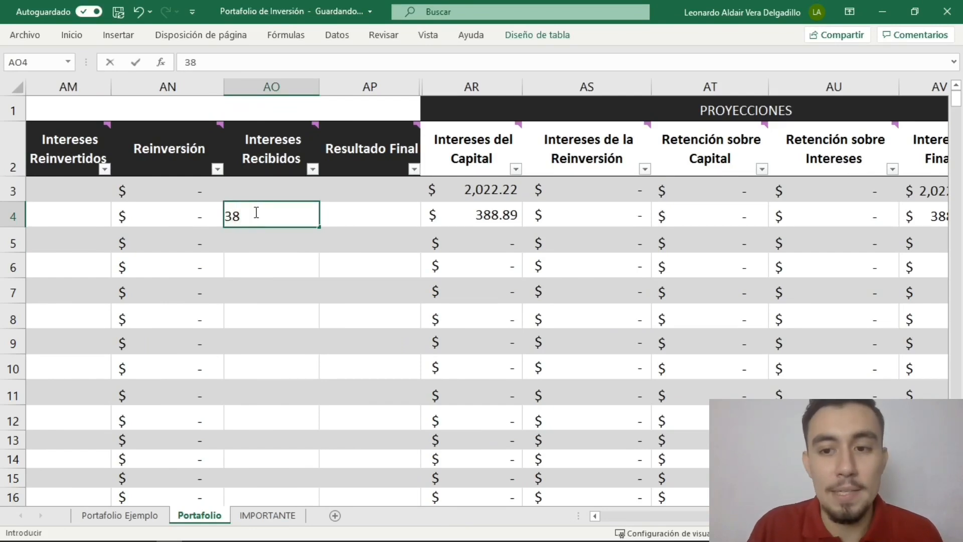
type("8.89")
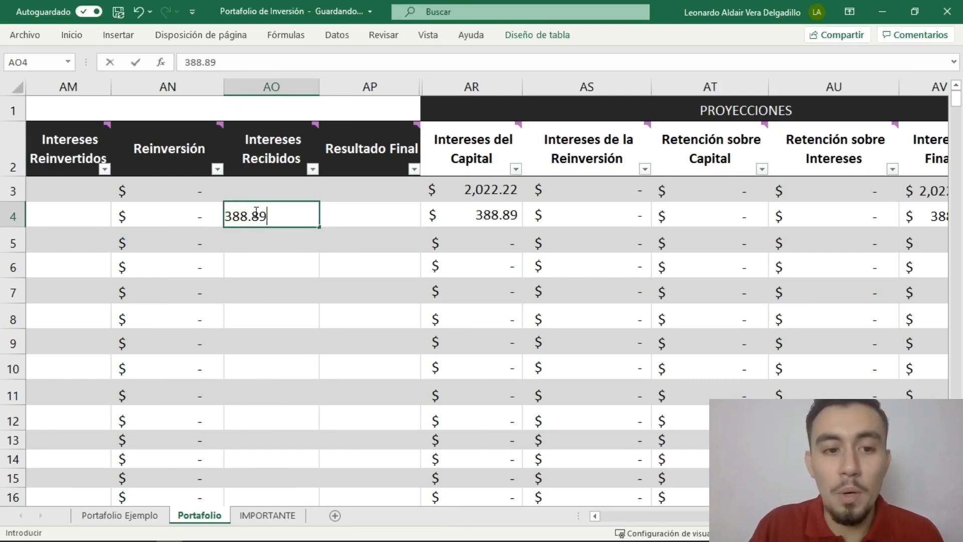
key("Tab")
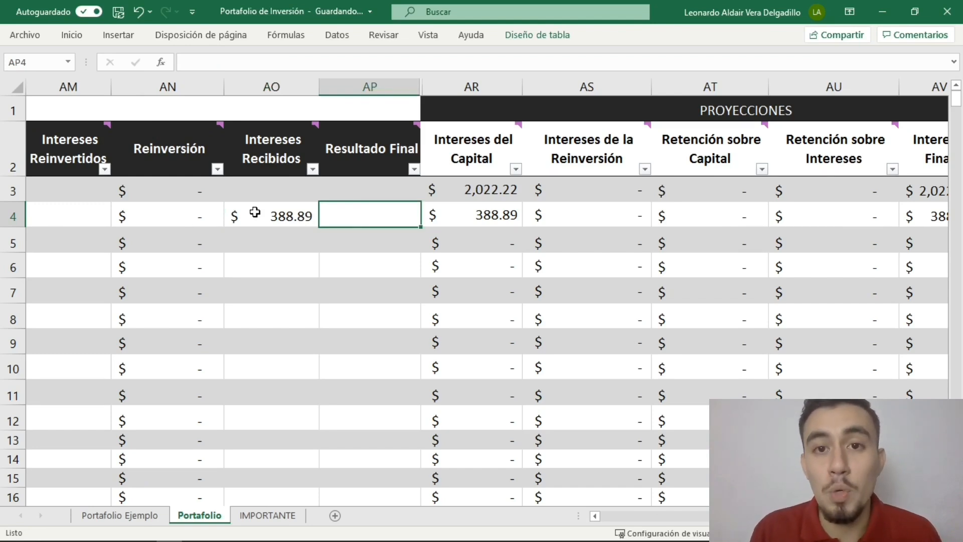
- Enter 100388.89 as the Resultado Final of DATOS row 4
type("1")
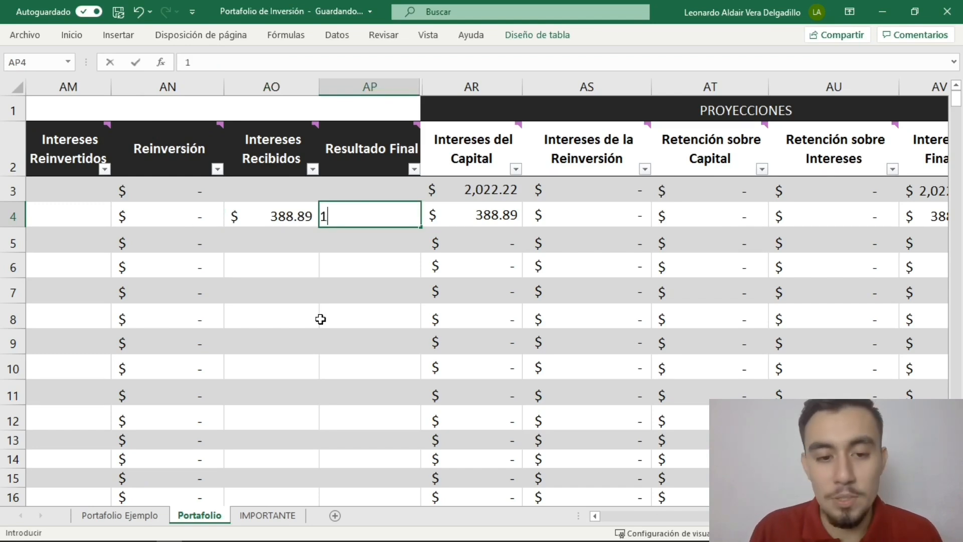
type("00")
scroll(321, 319, "left", 3)
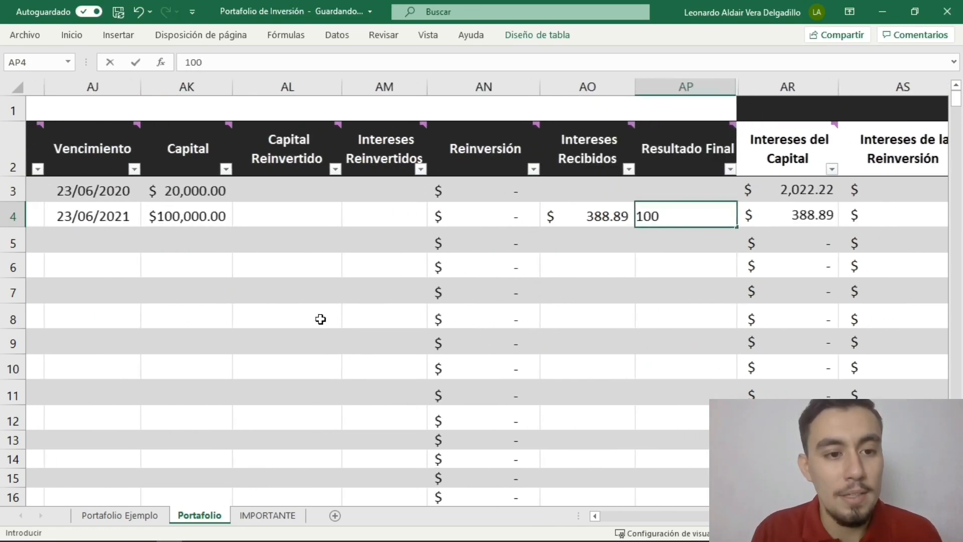
type("388")
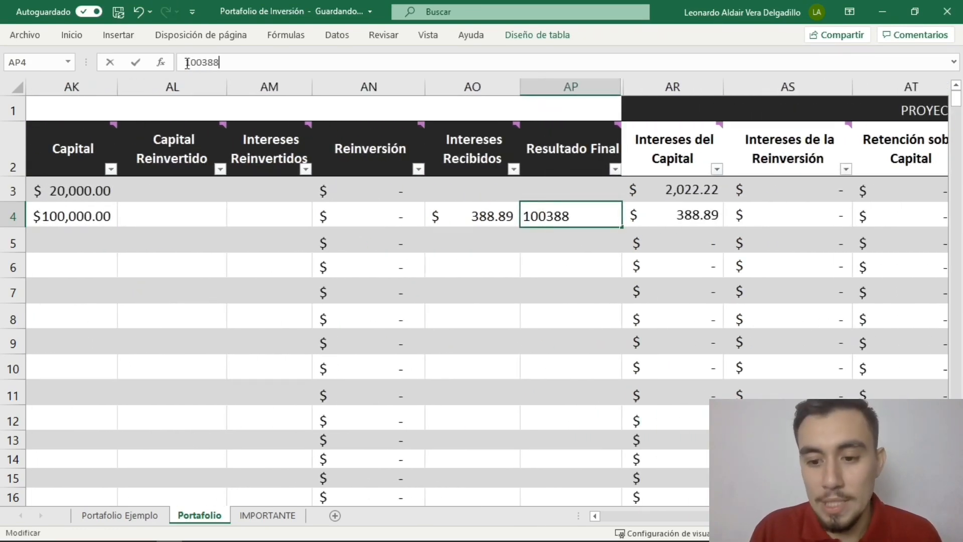
type(".89")
key("Return")
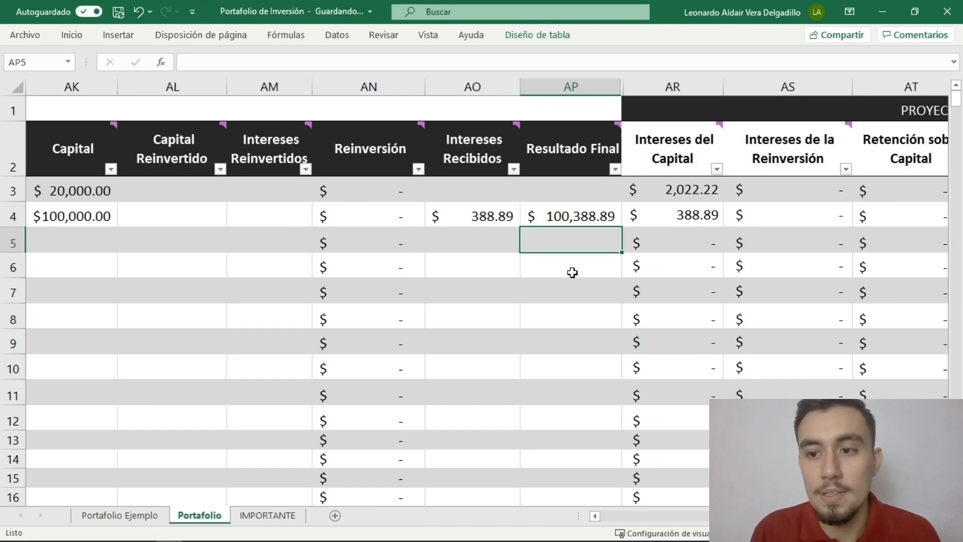
- Set the Estatus of DATOS row 5 to Activa
scroll(572, 272, "left", 4)
scroll(572, 273, "left", 1)
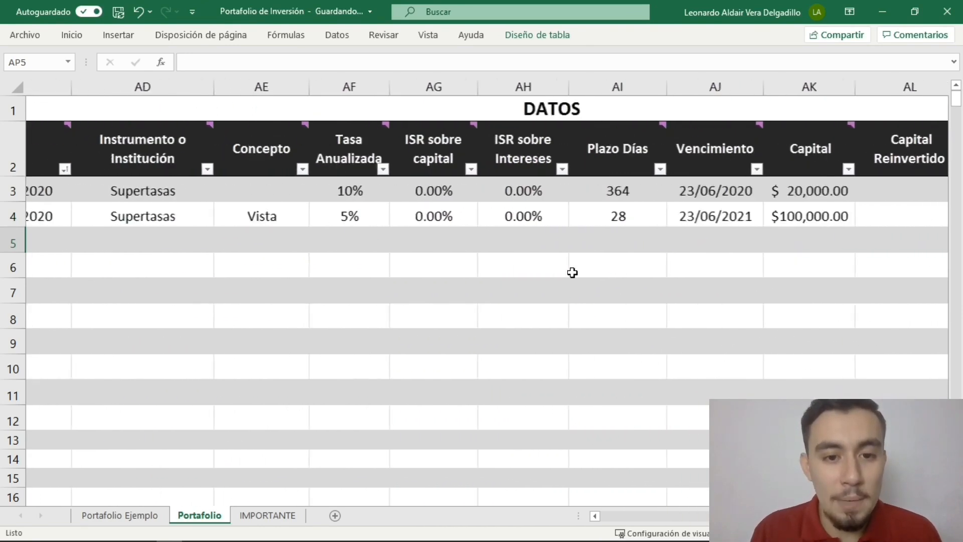
scroll(572, 272, "left", 3)
scroll(572, 272, "left", 1)
scroll(572, 272, "right", 1)
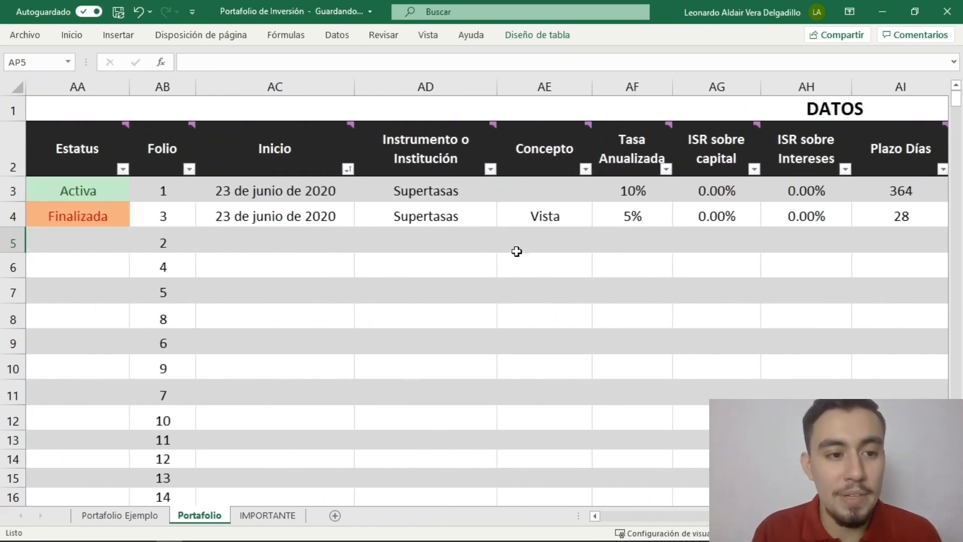
left_click(90, 250)
type("Activa")
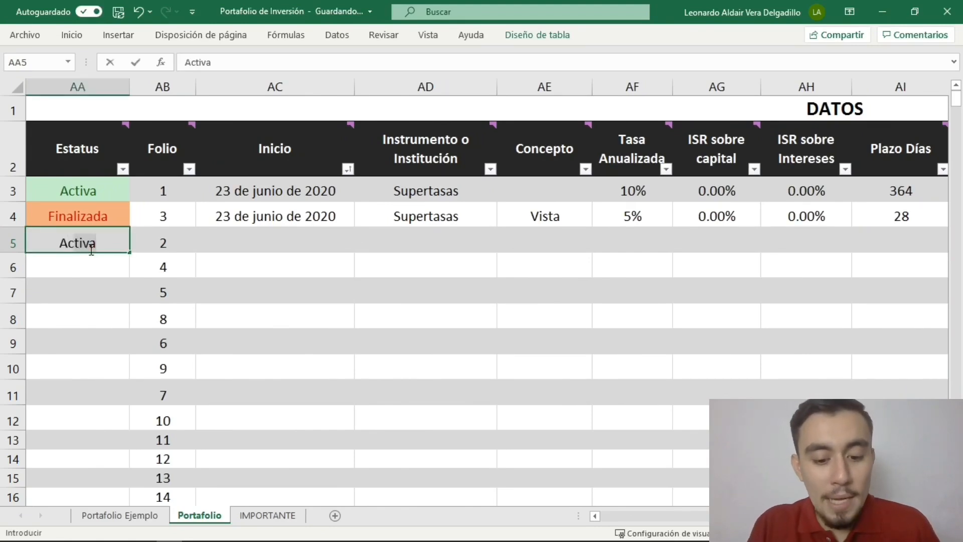
key("Tab")
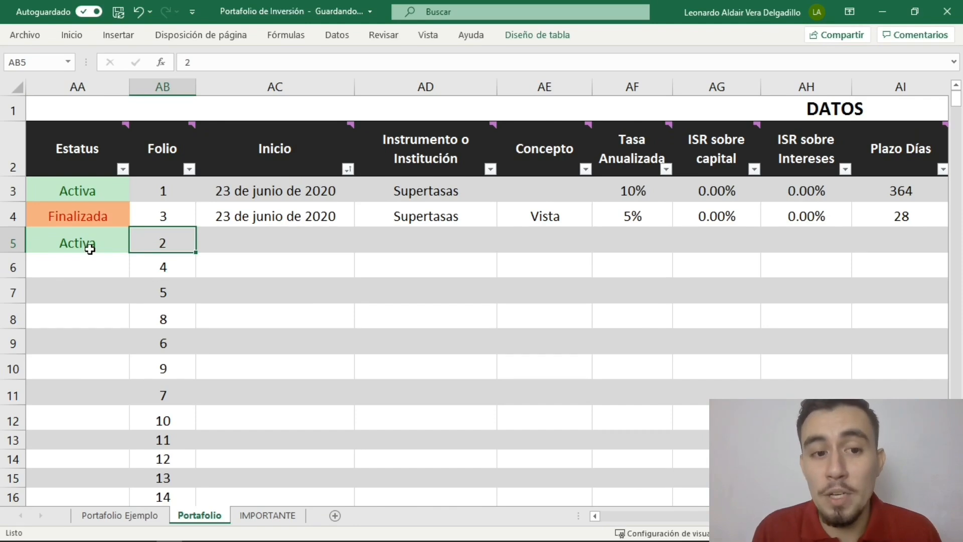
- In DATOS row 5, enter 22/07/2020 as Inicio and GBMhomebroker as Instrumento o Institución
key("Tab")
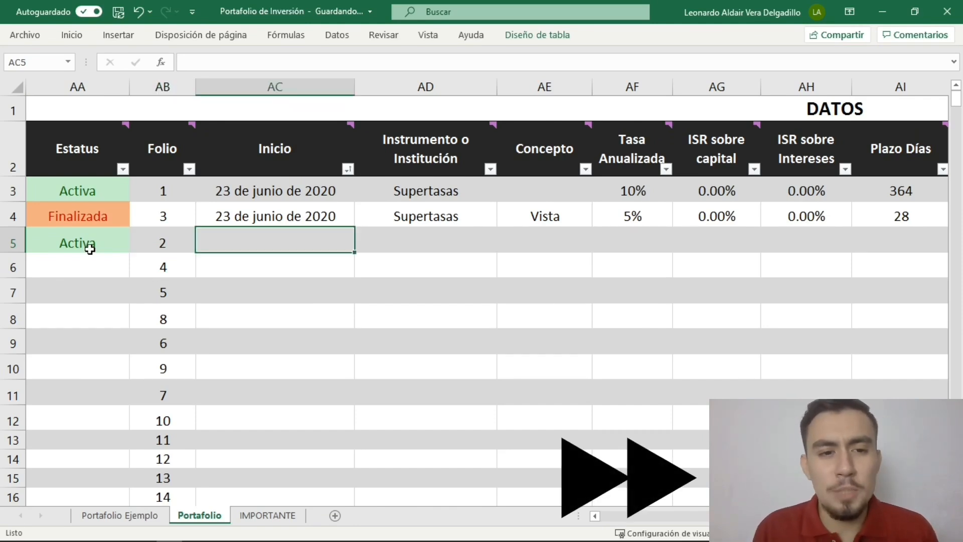
type("22/")
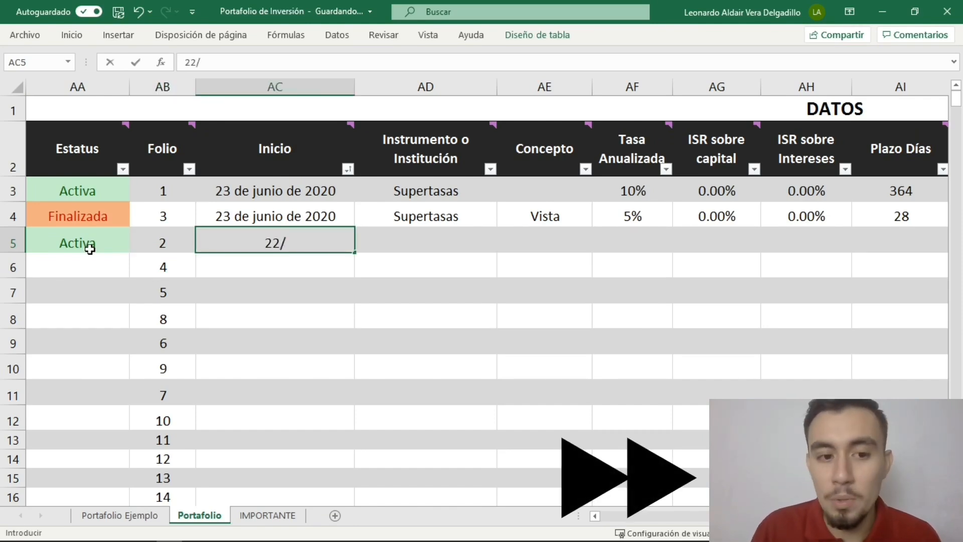
type("07/2020")
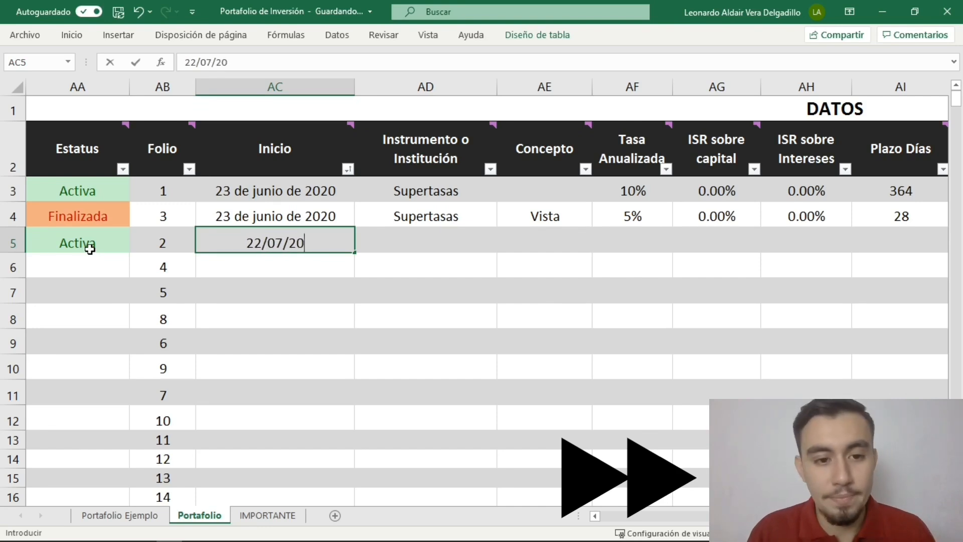
key("ctrl+Return")
key("Tab")
type("GBMhomebroker")
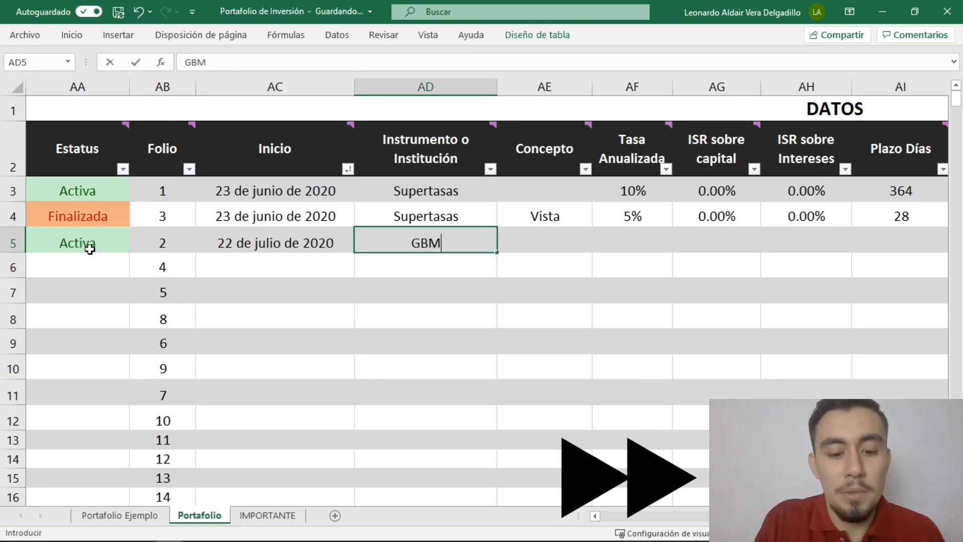
key("Tab")
- Set DATOS row 5's Tasa Anualizada to 11%, ISR sobre capital to 0% and ISR sobre Intereses to 10%, leaving Concepto blank
key("Tab")
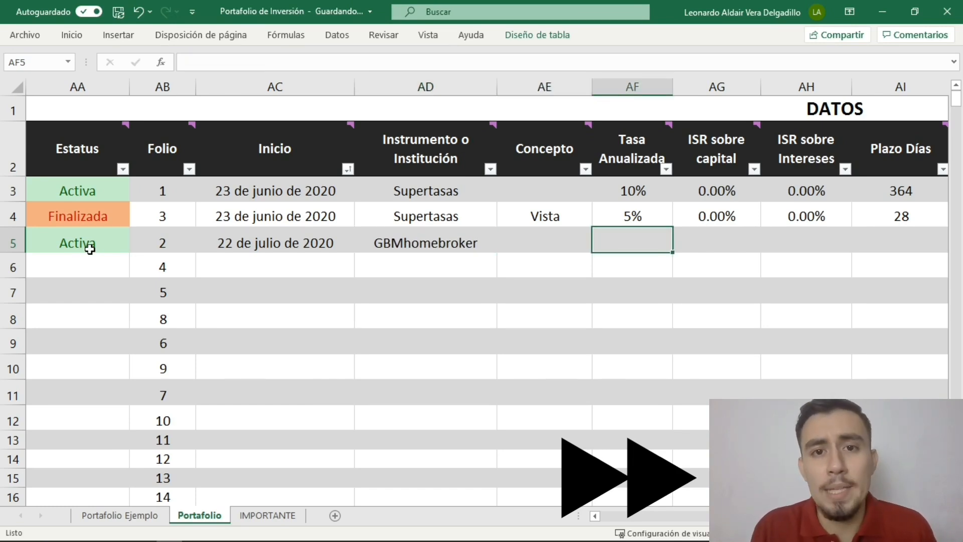
type("11")
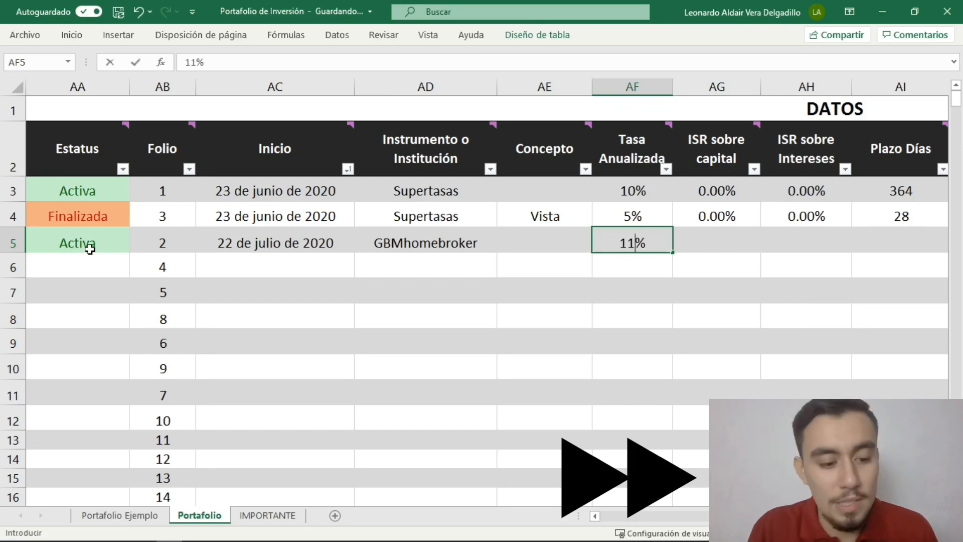
key("Tab")
type("0")
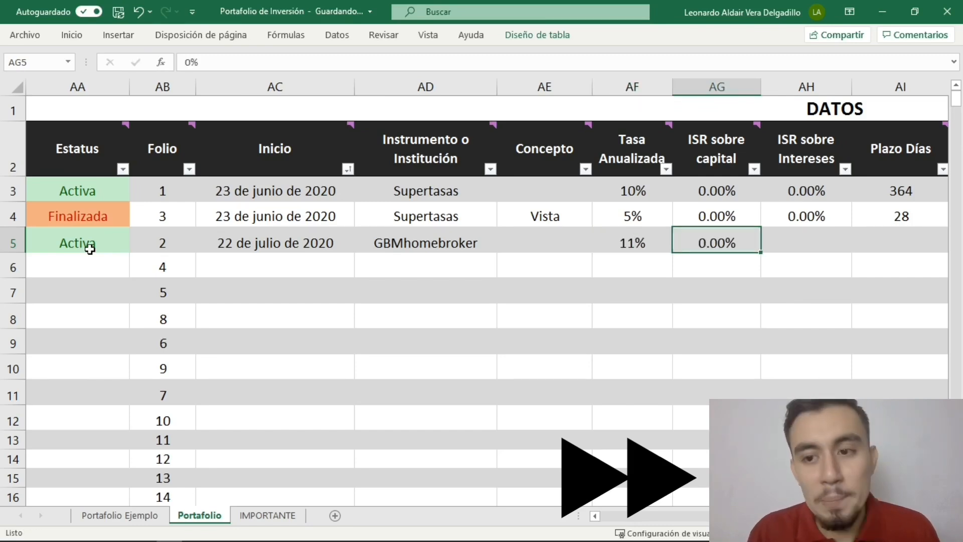
key("Tab")
type("10")
key("Tab")
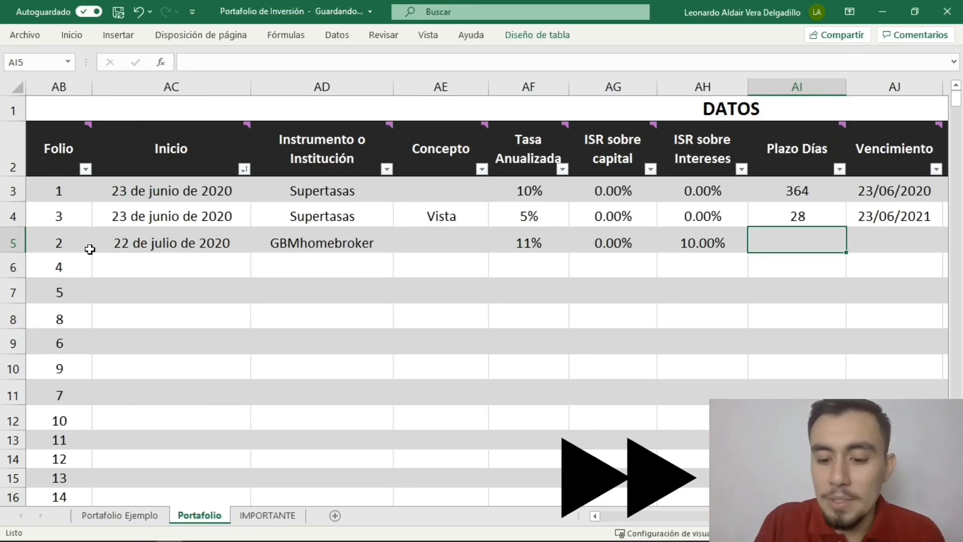
- In DATOS row 5, enter =365*5 as Plazo Días and 22/07/2025 as Vencimiento
type("=365*5")
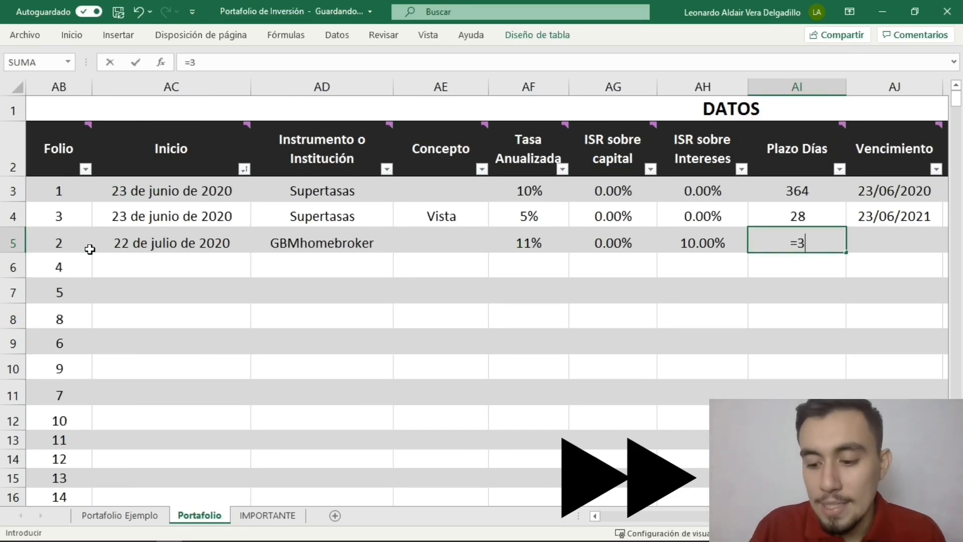
key("Return")
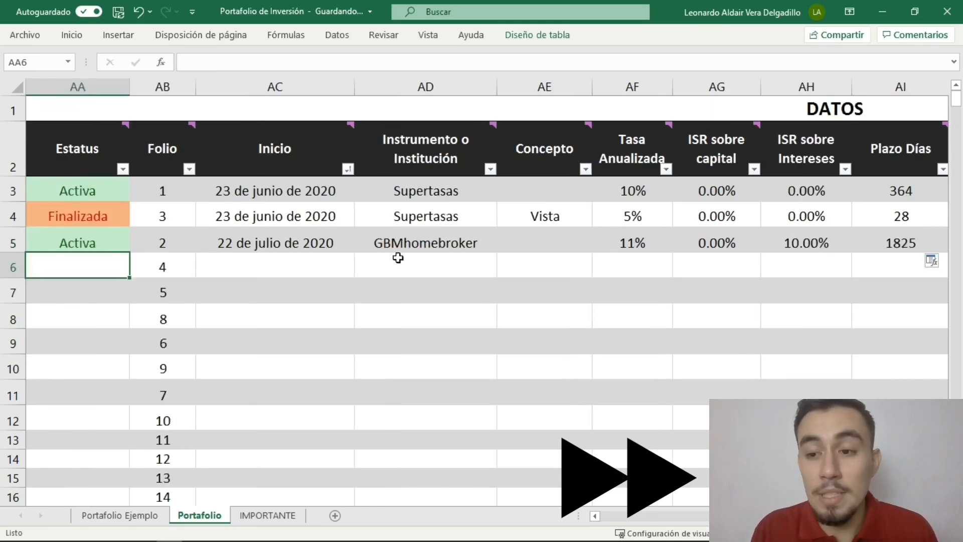
scroll(397, 254, "right", 4)
left_click(550, 238)
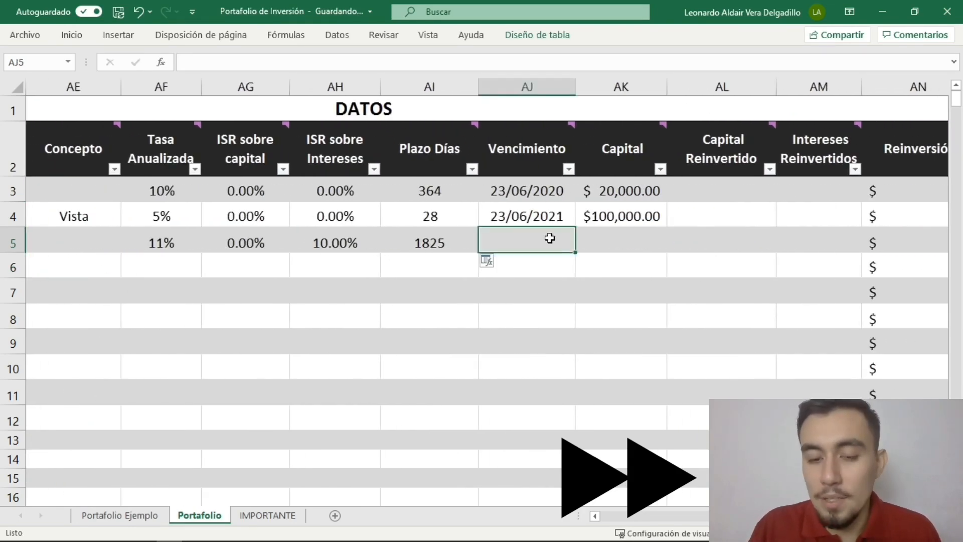
scroll(550, 238, "left", 2)
scroll(549, 237, "right", 1)
type("2")
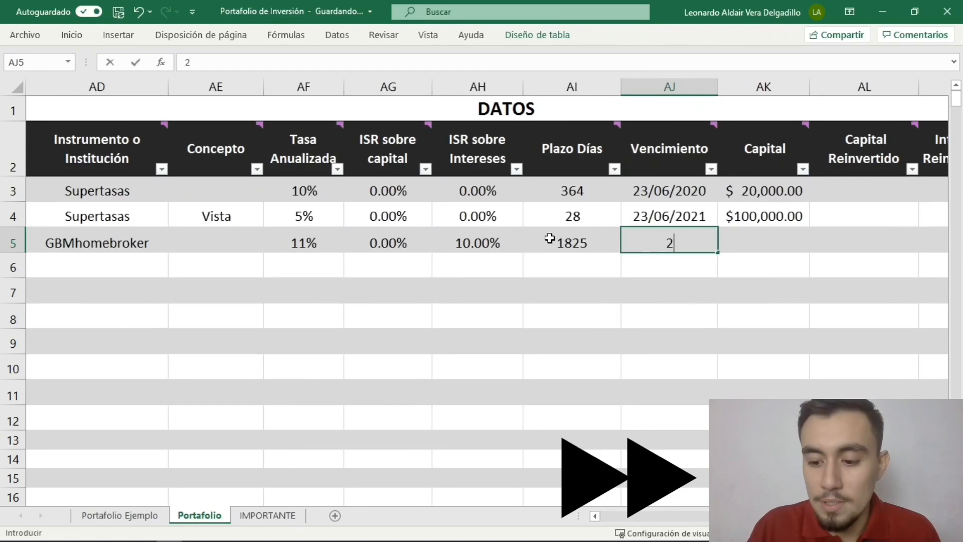
type("2/07/")
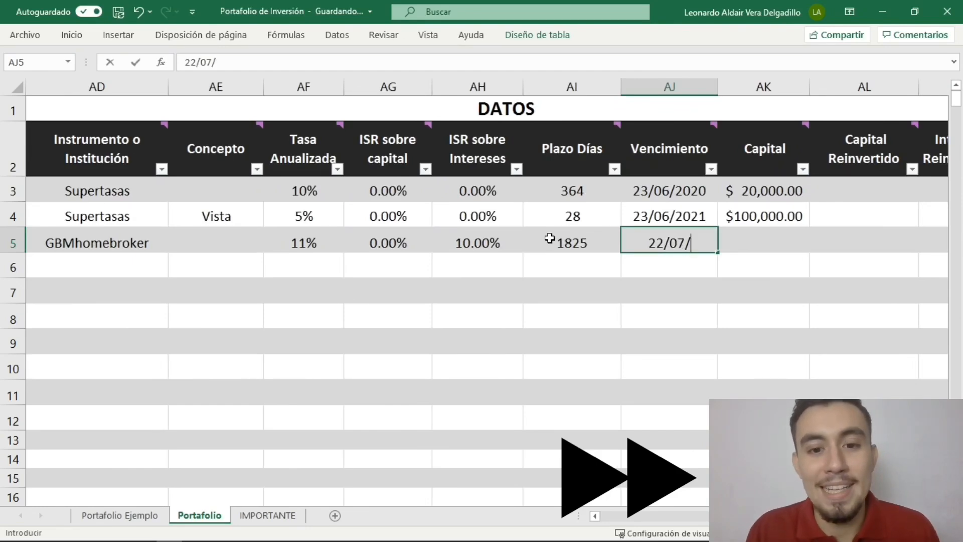
type("2025")
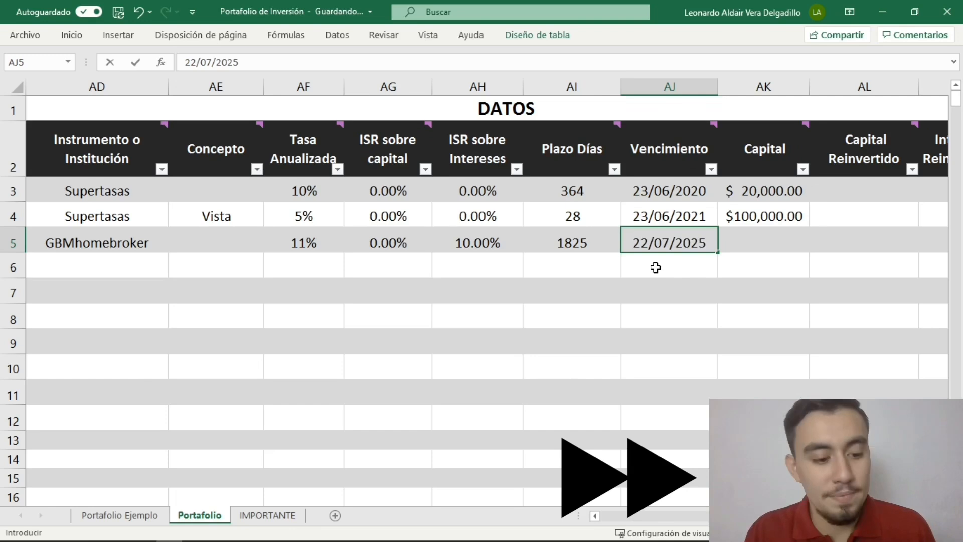
key("Tab")
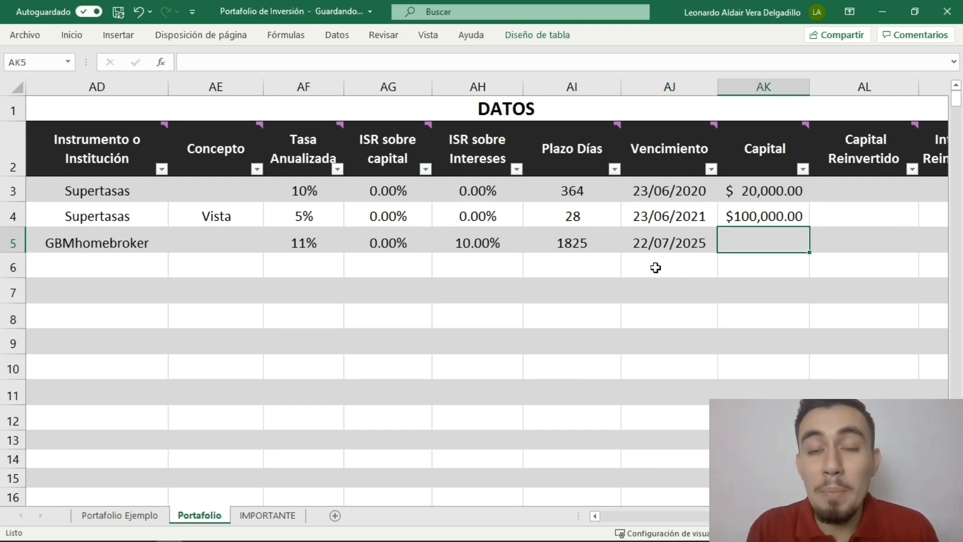
- Leave Capital blank in DATOS row 5 and enter 100000 as Capital Reinvertido and 388.89 as Intereses Reinvertidos
scroll(656, 268, "right", 4)
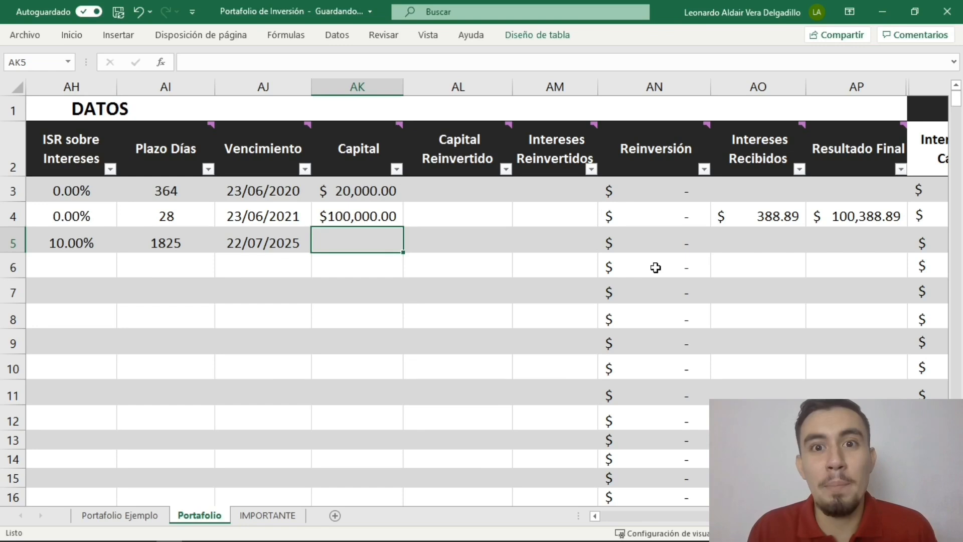
left_click(459, 238)
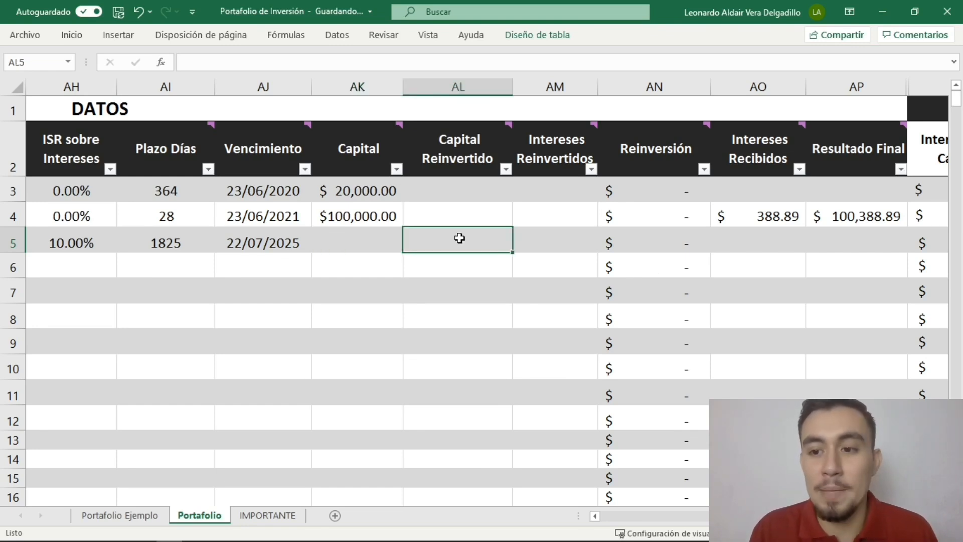
type("100000")
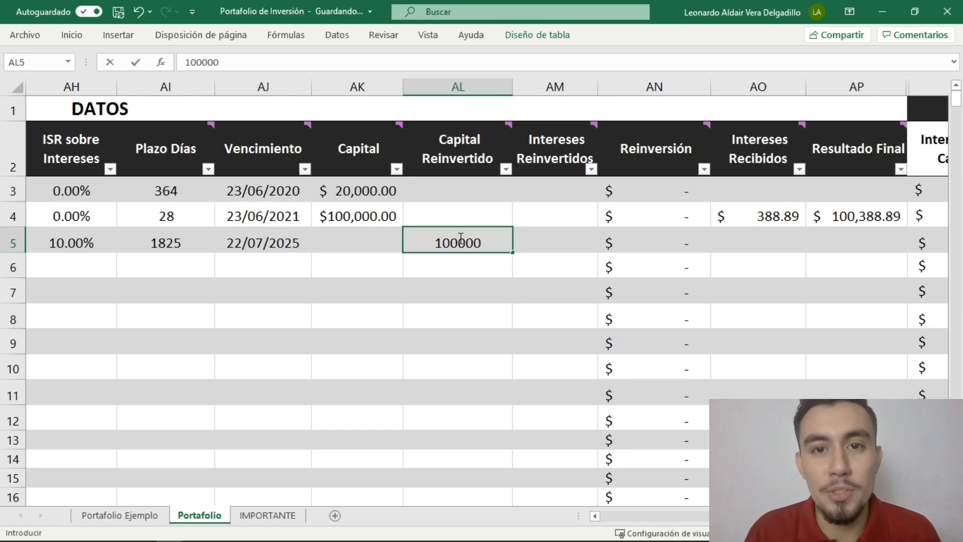
key("ctrl+Return")
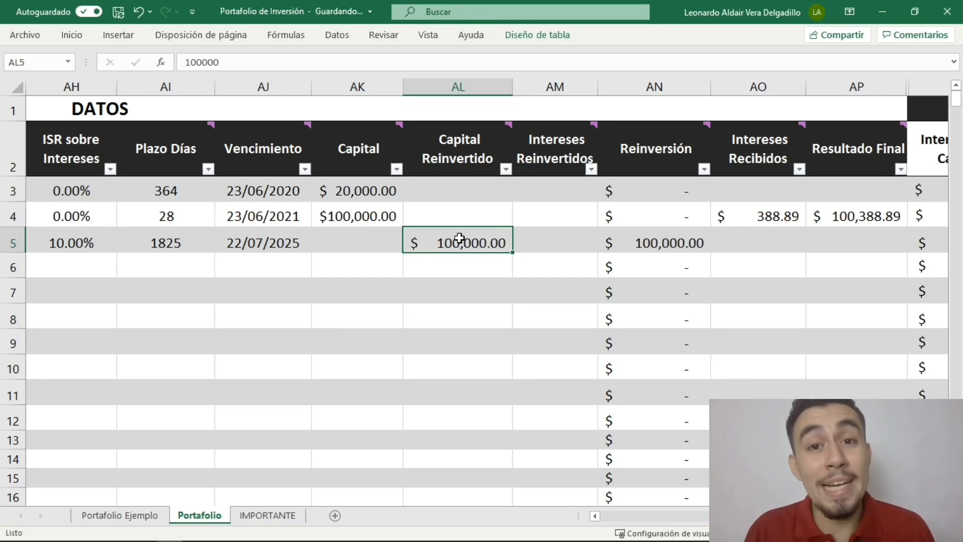
key("Tab")
type("388.89")
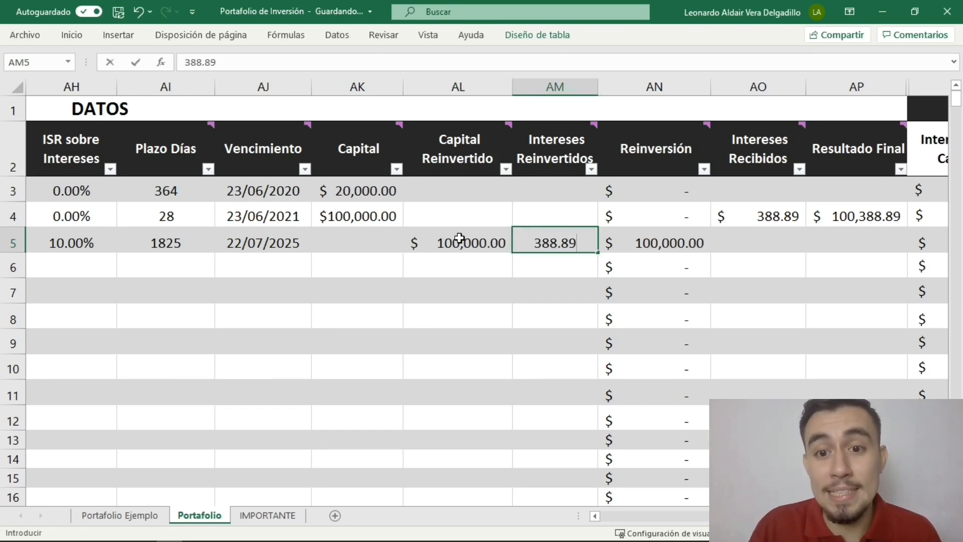
key("Return")
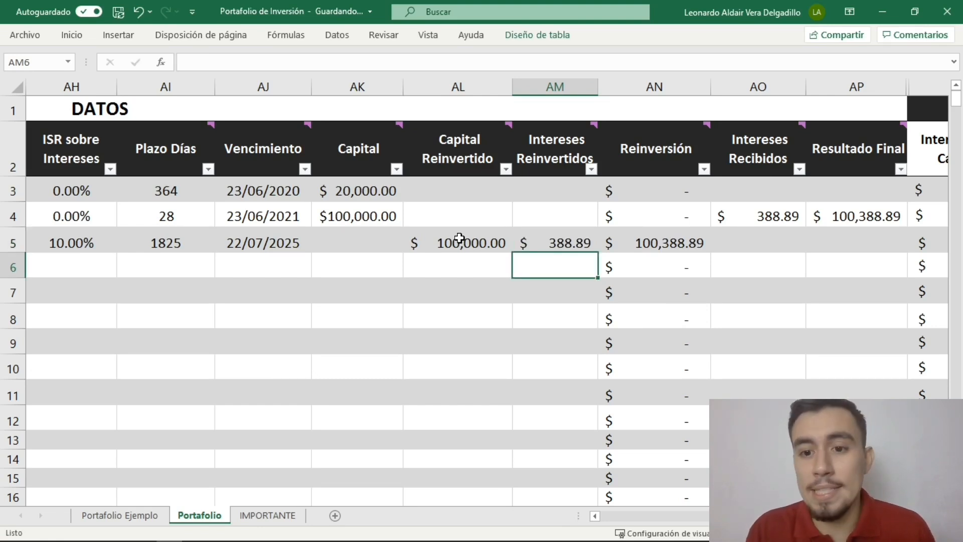
- Add GBMhomebroker to row 5 of the CONCENTRADO table with Renta Variable and the category Bolsa de Valores
scroll(460, 237, "right", 2)
scroll(459, 238, "left", 4)
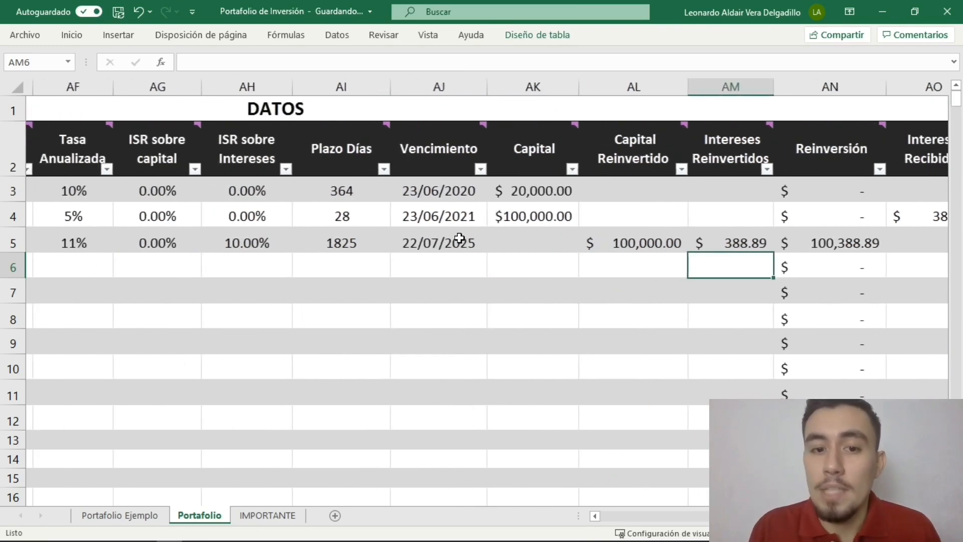
scroll(460, 238, "left", 6)
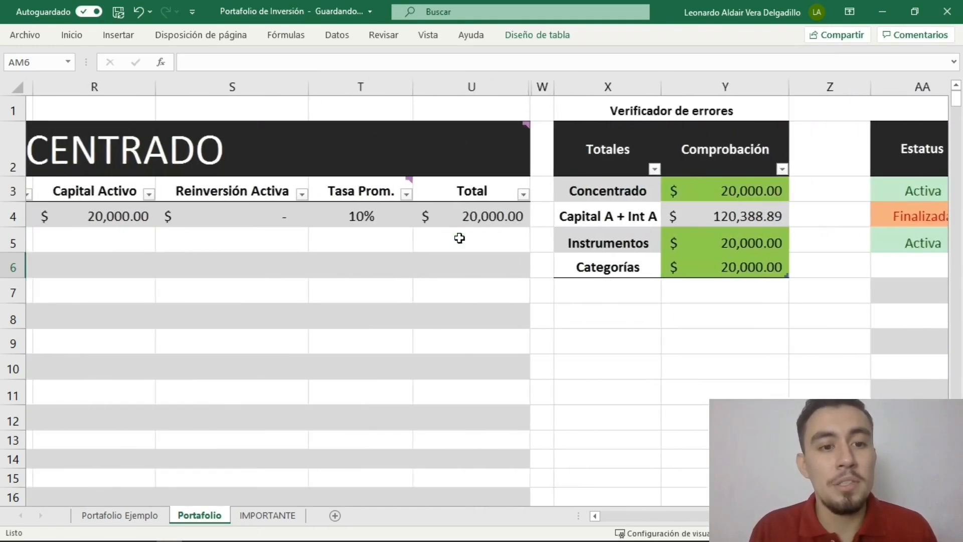
scroll(459, 238, "left", 1)
scroll(526, 291, "left", 2)
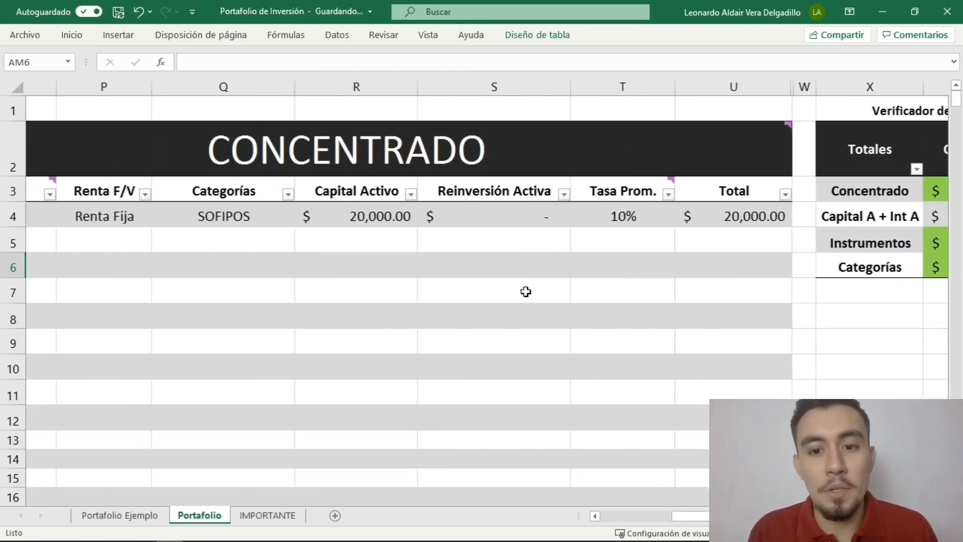
scroll(526, 292, "left", 3)
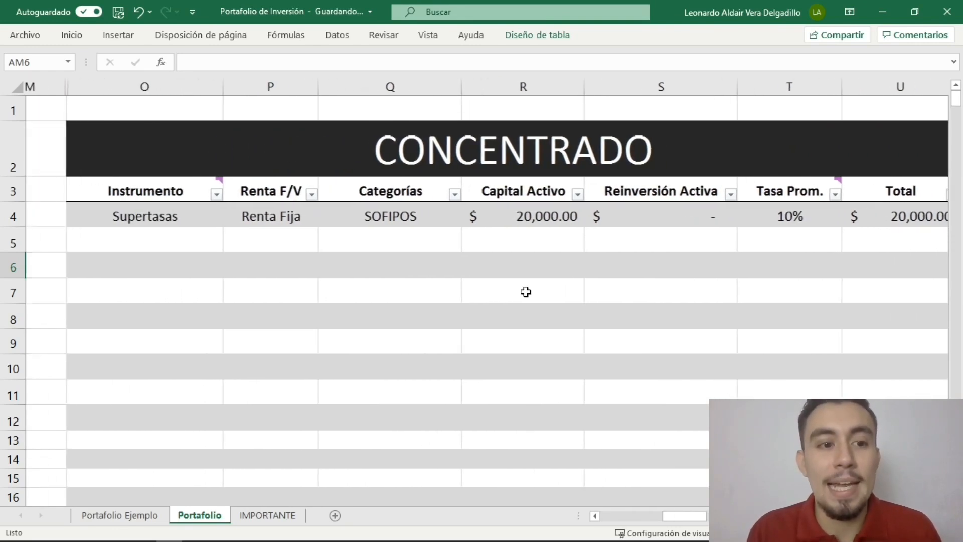
scroll(526, 292, "right", 2)
scroll(526, 291, "left", 1)
left_click(146, 241)
type("G")
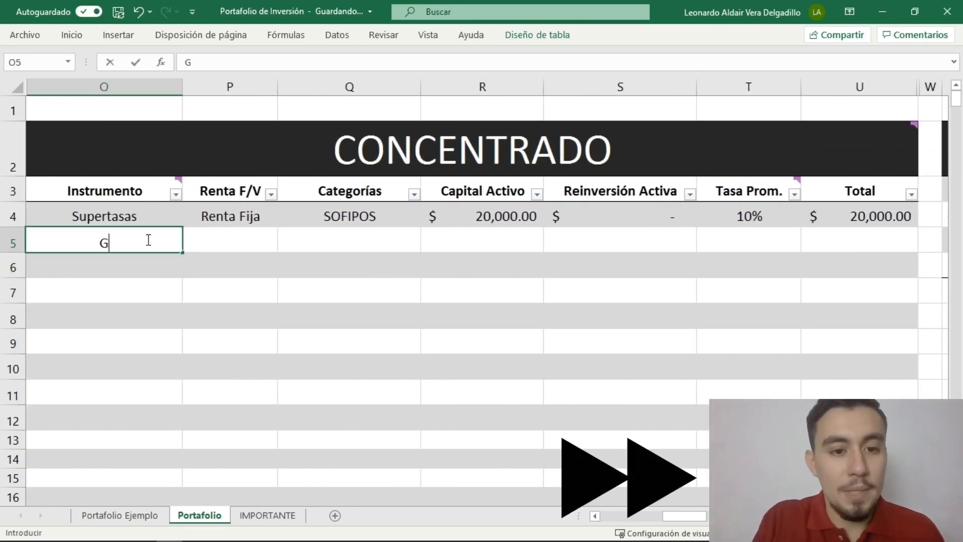
type("BMhomebroker")
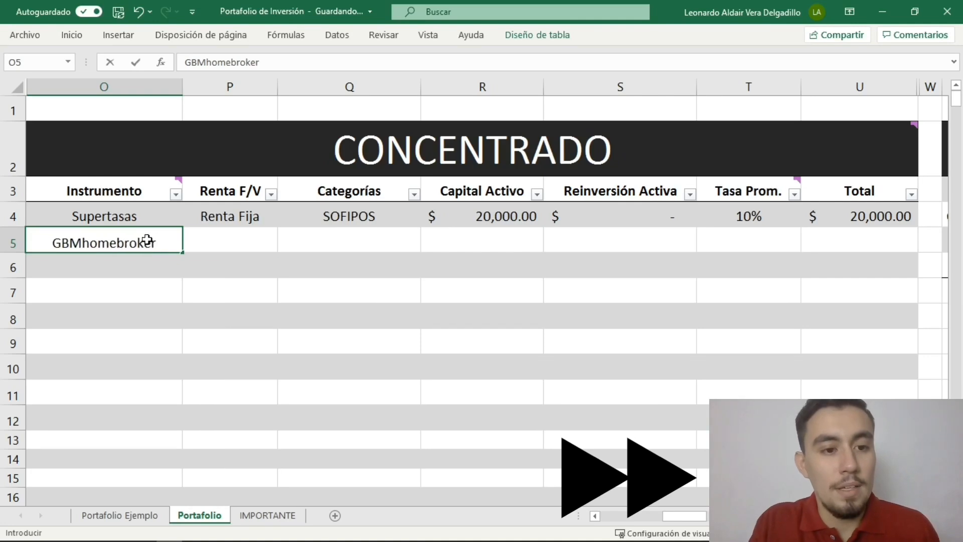
key("Tab")
type("Renta Variable")
key("Tab")
type("Bolsa de")
key("Tab")
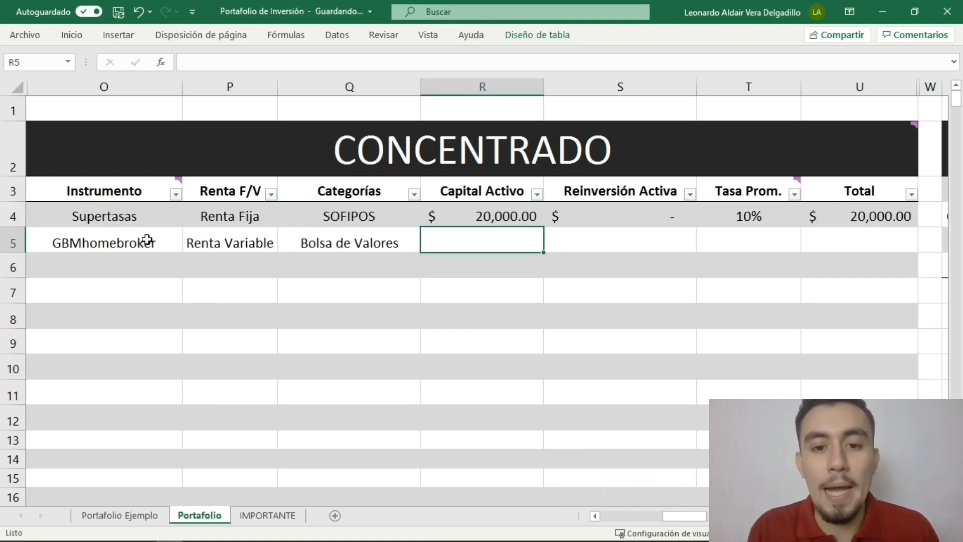
- Copy the Supertasas row's Capital Activo formula down to the GBMhomebroker row of CONCENTRADO
left_click(490, 215)
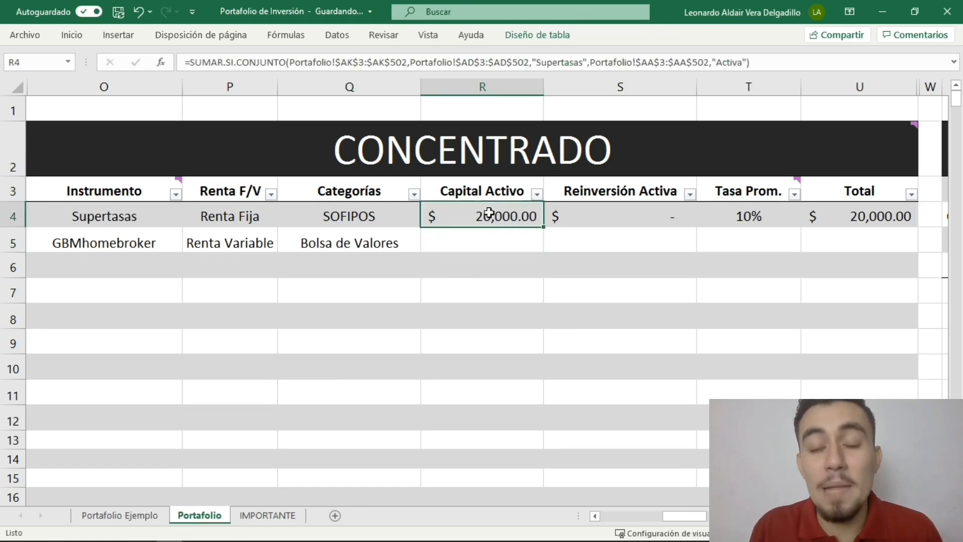
left_click_drag(541, 225, 536, 241)
left_click(506, 243)
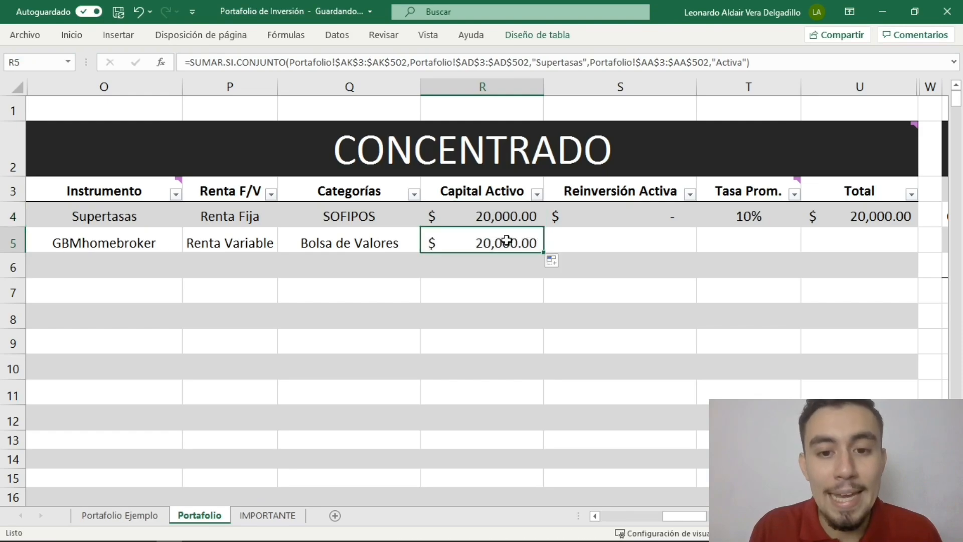
- Try Bolsa de Valores instead of Supertasas as the instrument criterion in the GBMhomebroker row's Capital Activo formula
left_click(587, 59)
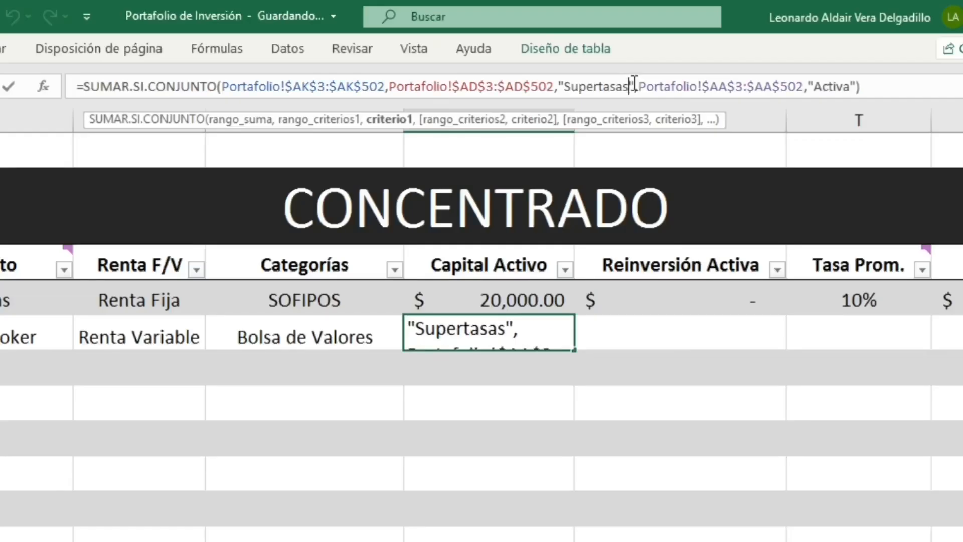
key("BackSpace")
key("BackSpace")
key("BackSpace")
key("BackSpace")
key("BackSpace")
key("BackSpace")
key("BackSpace")
key("BackSpace")
key("BackSpace")
key("BackSpace")
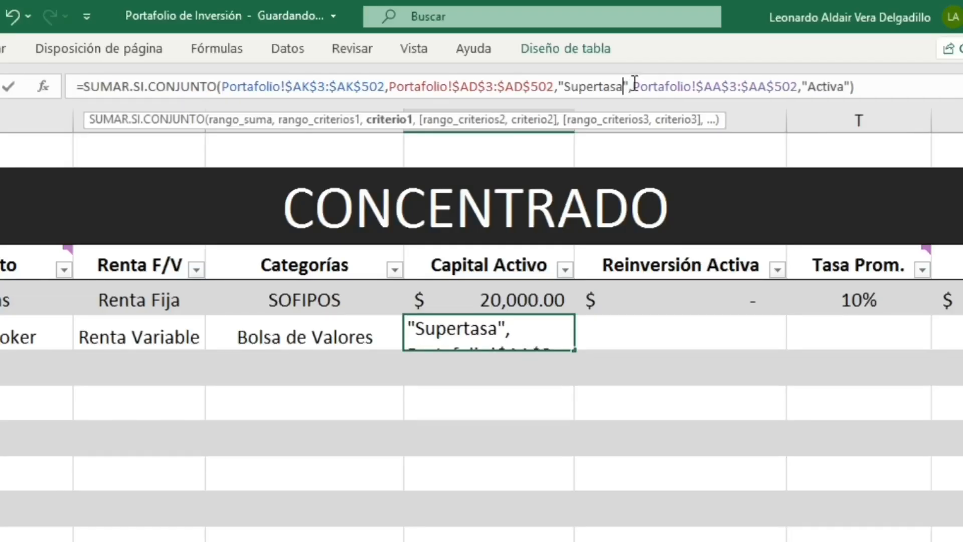
type("Bolsa de")
key("BackSpace")
key("BackSpace")
key("BackSpace")
key("BackSpace")
key("BackSpace")
key("BackSpace")
key("BackSpace")
key("BackSpace")
type("GBM")
key("BackSpace")
key("BackSpace")
key("BackSpace")
type("Bolsa de Valore")
key("Return")
- Set the instrument criterion in the Capital Activo formula of CONCENTRADO row 5 to "GBMhomebroker"
scroll(634, 271, "right", 2)
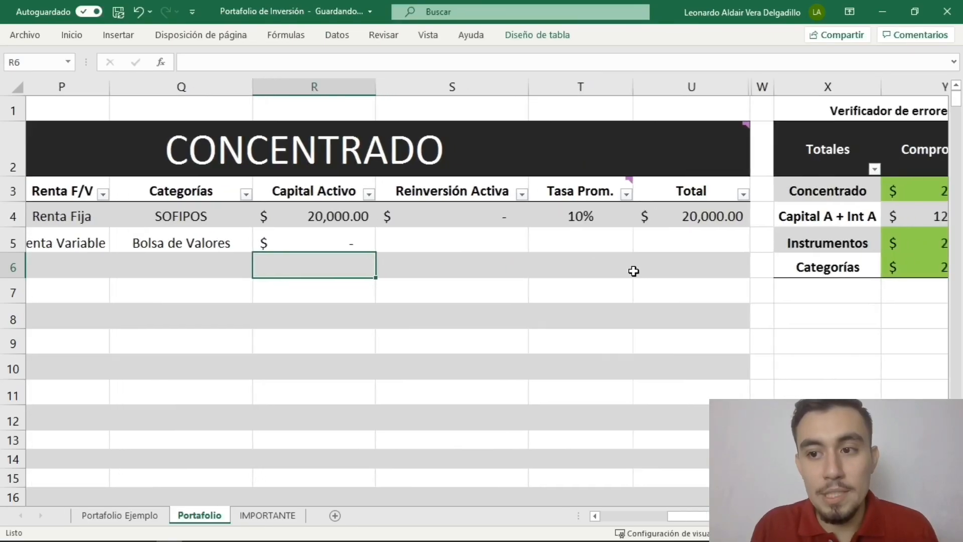
scroll(632, 269, "right", 2)
scroll(632, 269, "left", 2)
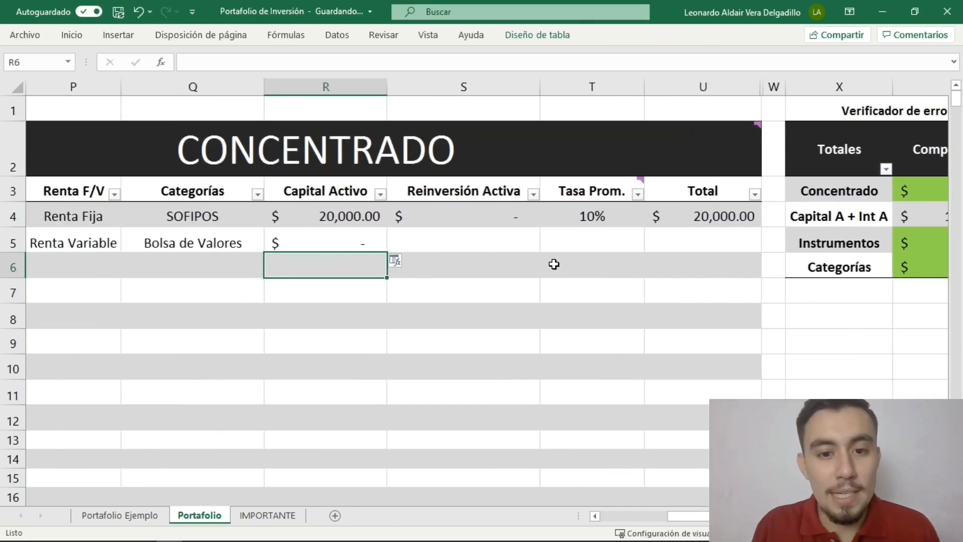
left_click(348, 243)
left_click(607, 62)
key("BackSpace")
key("BackSpace")
key("BackSpace")
key("BackSpace")
key("BackSpace")
key("BackSpace")
key("BackSpace")
key("BackSpace")
key("BackSpace")
key("BackSpace")
key("BackSpace")
key("BackSpace")
key("BackSpace")
key("BackSpace")
key("BackSpace")
type("GBMhomebroker\",Portafolio!$AA$3:$AA$502,\"Activa\")")
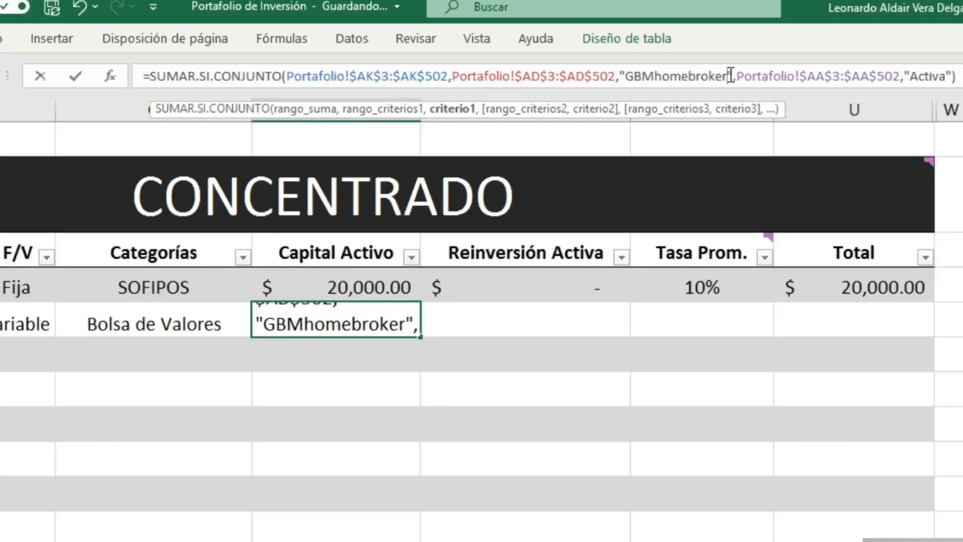
key("Tab")
- Copy the Reinversión Activa formula down to CONCENTRADO row 5 and replace its Supertasas criterion with GBMhomebroker
left_click(554, 290)
left_click_drag(632, 302, 627, 322)
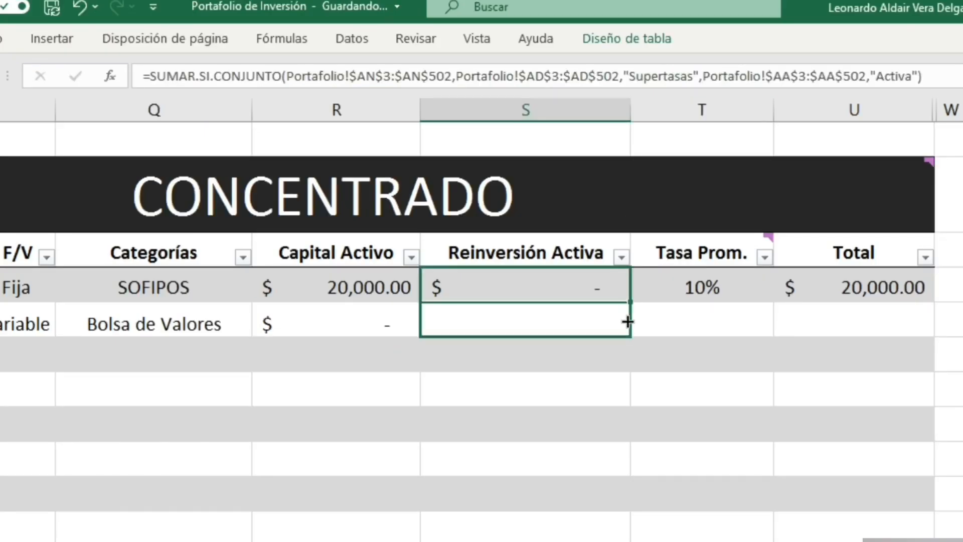
left_click_drag(694, 78, 635, 81)
type("GBMhomebroker")
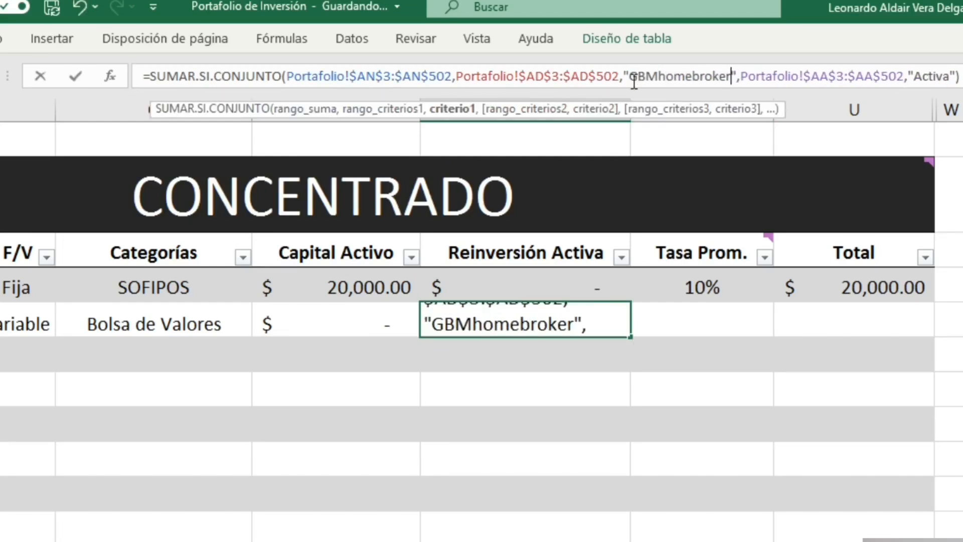
key("Return")
- Copy the Tasa Prom. and Total formulas down to CONCENTRADO row 5, with GBMhomebroker as the Tasa Prom. formula's instrument criterion
left_click(703, 294)
left_click_drag(773, 305, 769, 321)
left_click_drag(693, 78, 666, 81)
double_click(666, 78)
type("GBMhomebroker")
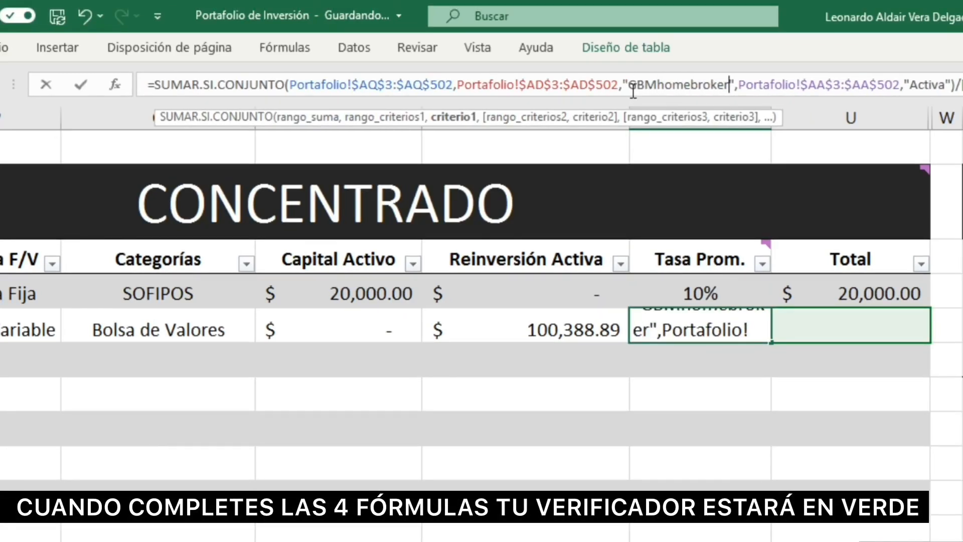
key("Tab")
left_click(911, 291)
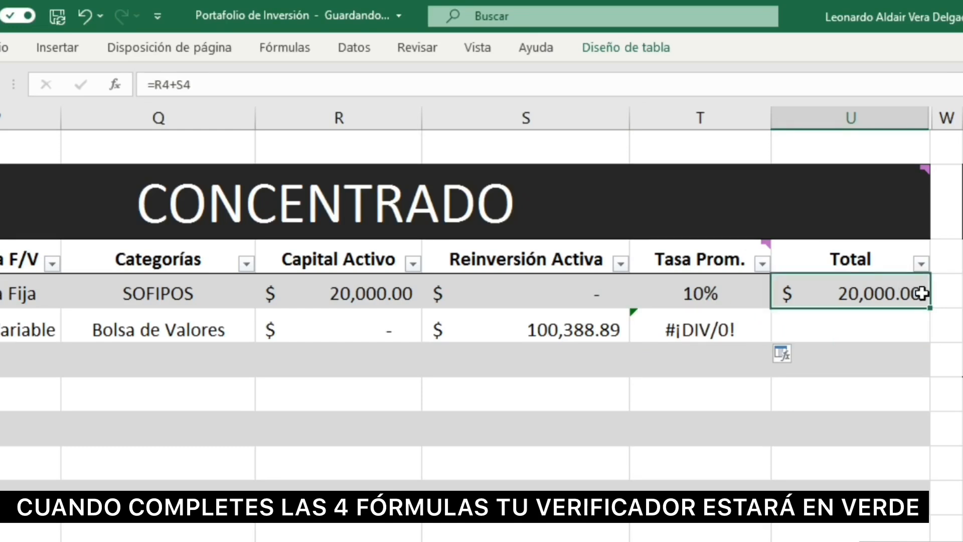
left_click_drag(929, 308, 926, 329)
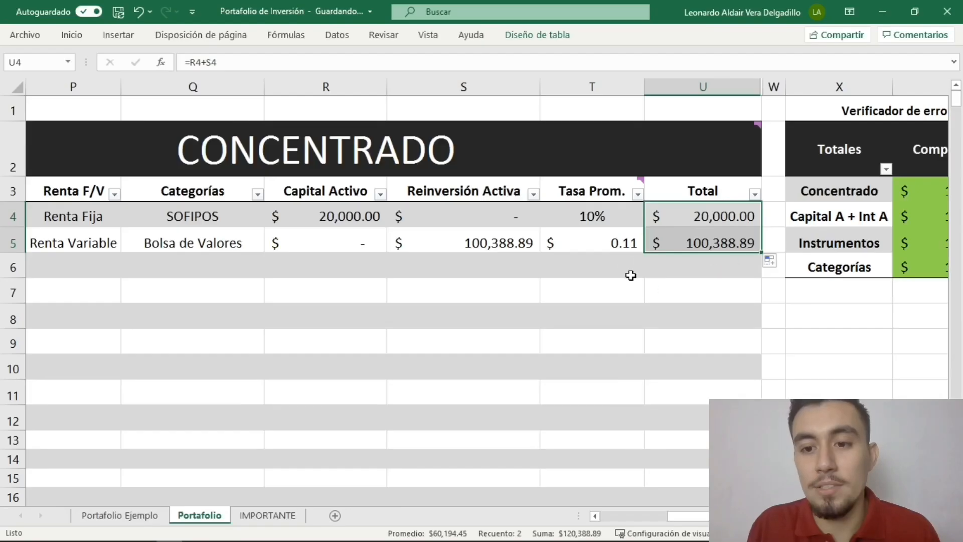
- Format the Tasa Prom. value of CONCENTRADO row 5 as a percentage and check the Verificador de errores
left_click(615, 241)
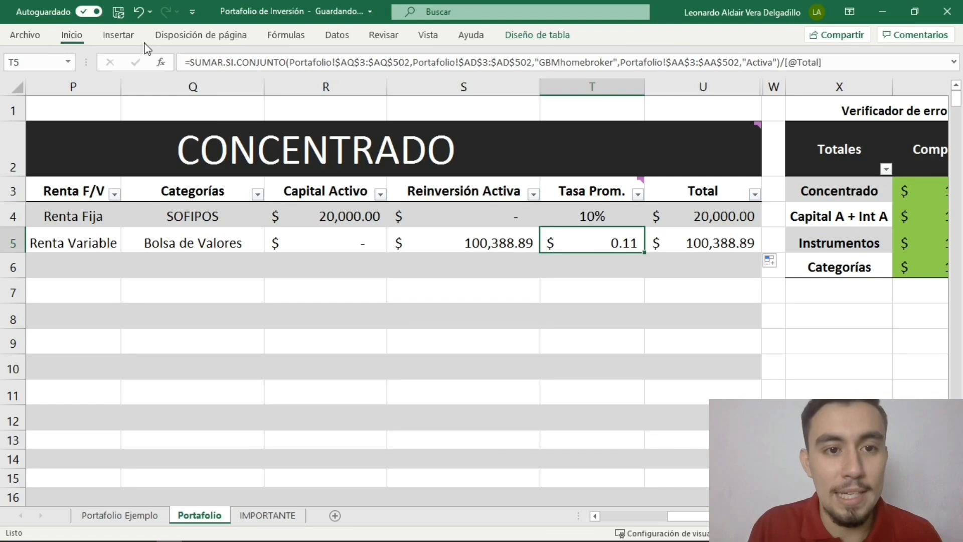
left_click(74, 37)
left_click(390, 83)
left_click(642, 317)
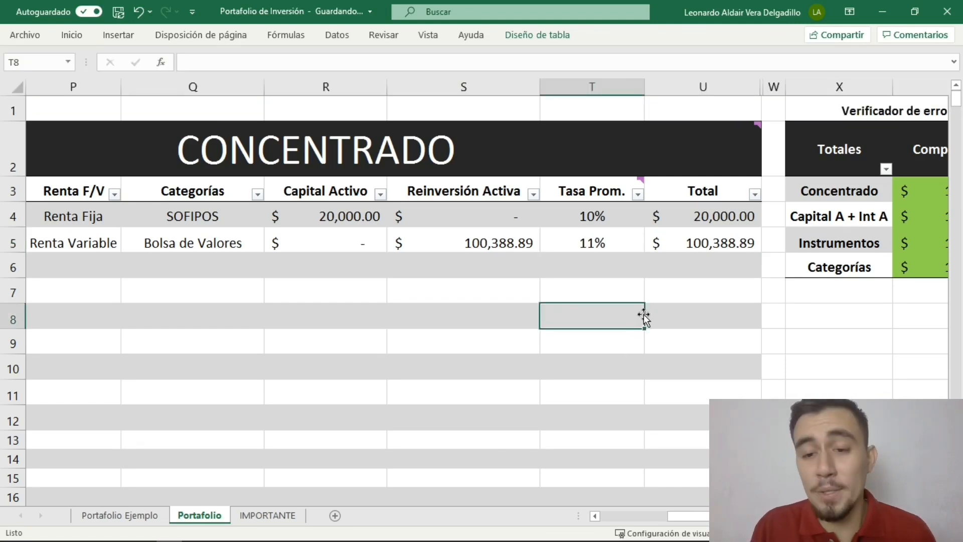
scroll(643, 317, "right", 1)
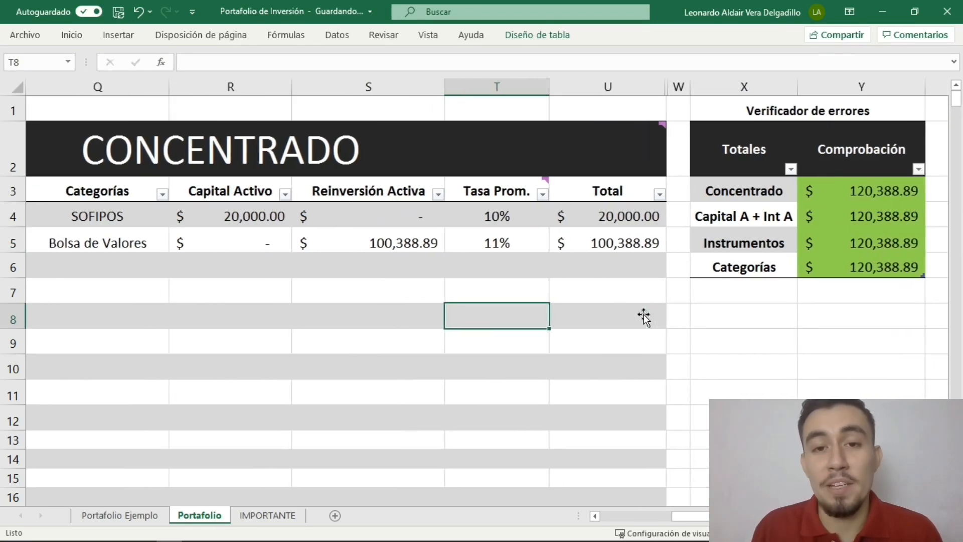
- Review the CONCENTRADO table's formula columns, highlighting the headers from Capital Activo to Total and from Capital Activo to Tasa Prom
scroll(644, 317, "left", 3)
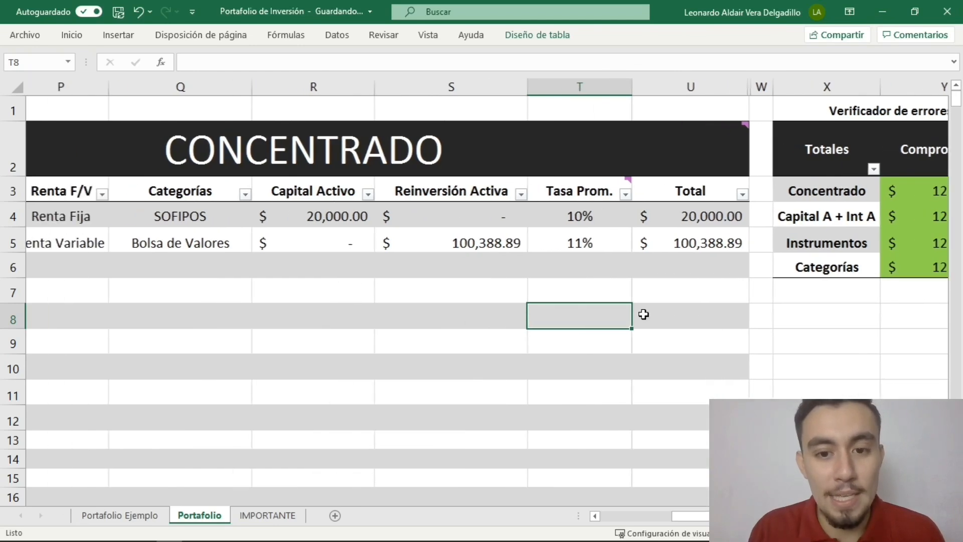
scroll(643, 317, "left", 2)
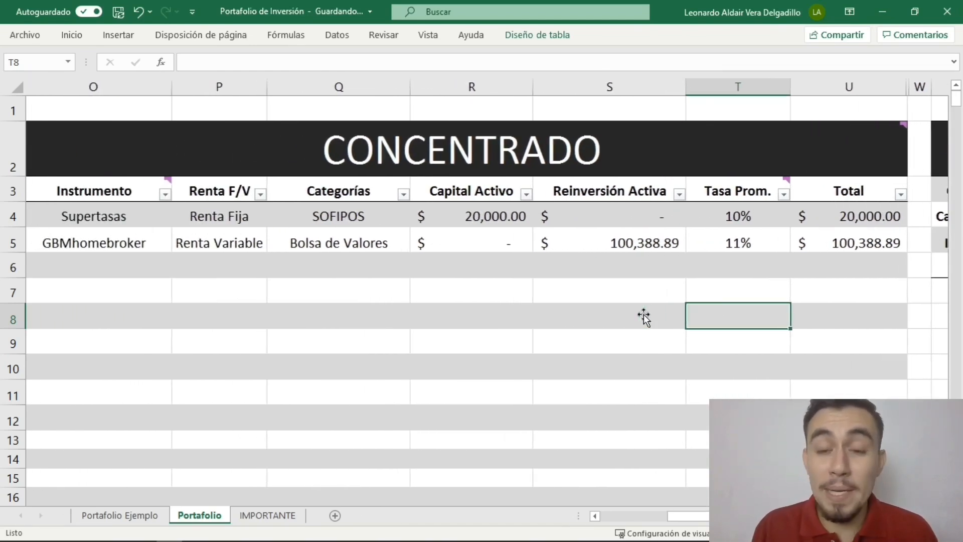
scroll(622, 286, "right", 1)
left_click_drag(467, 188, 825, 196)
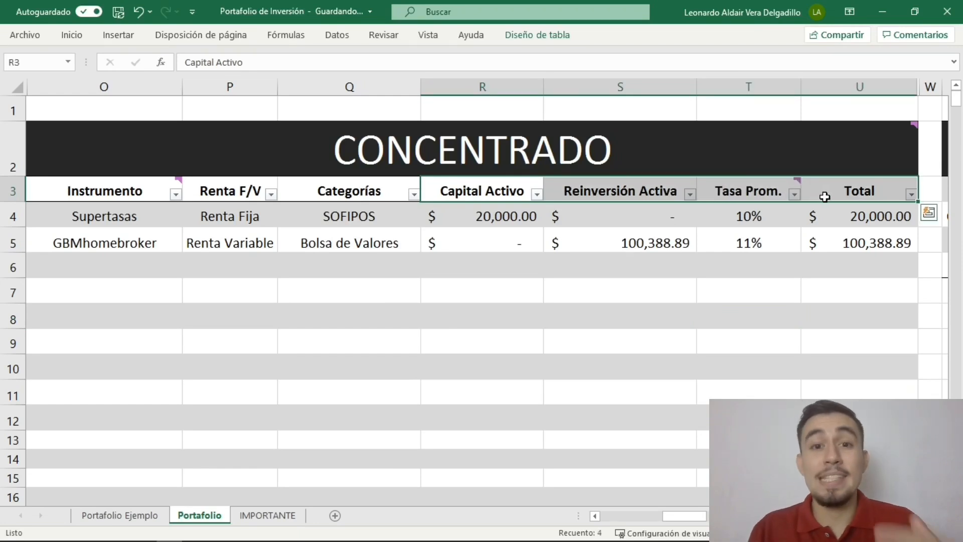
left_click(558, 256)
left_click_drag(522, 193, 772, 196)
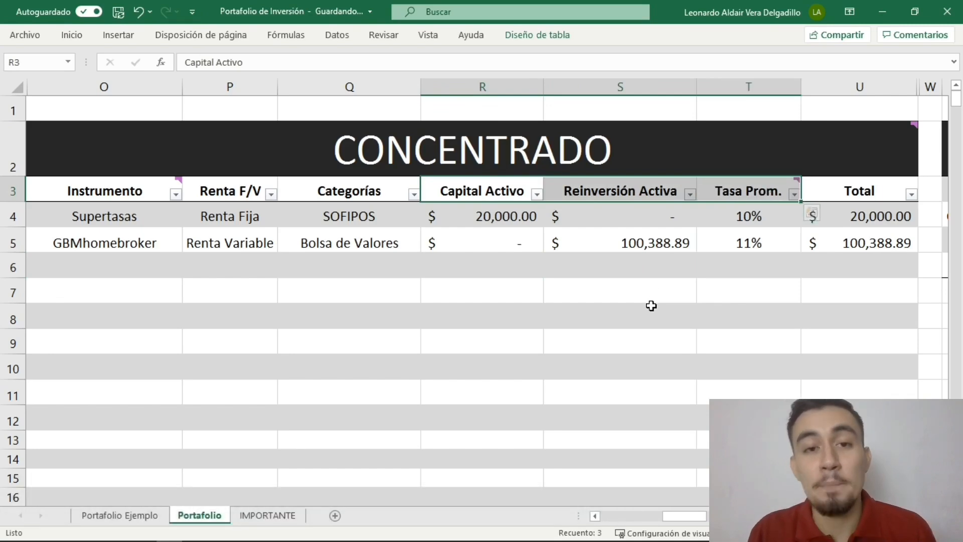
left_click(622, 334)
- Review the Portafolio sheet's summary figures and the Mi Portafolio, Distribución and Renta Fija vs Renta Variable charts with their tables
scroll(647, 316, "down", 2, "ctrl")
left_click_drag(675, 517, 461, 527)
left_click_drag(398, 526, 365, 525)
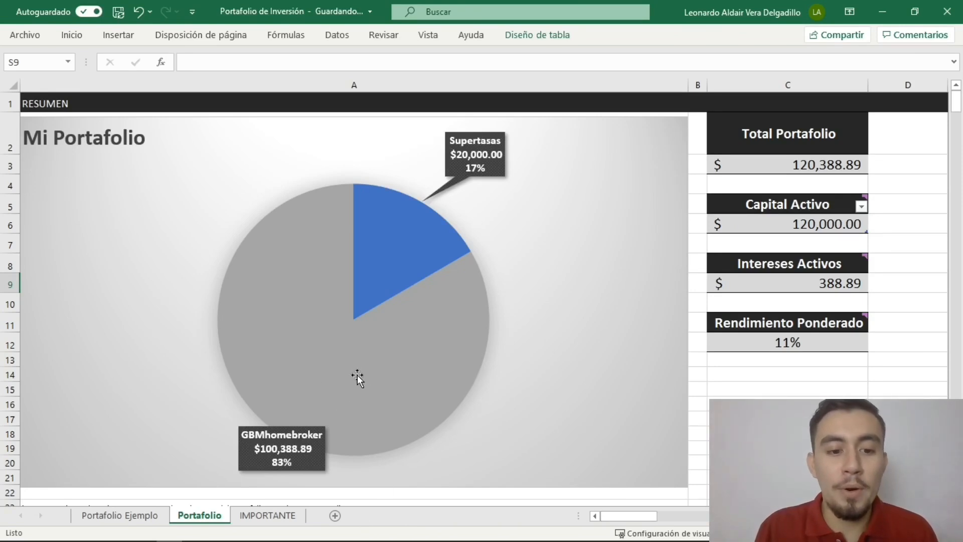
mouse_move(357, 375)
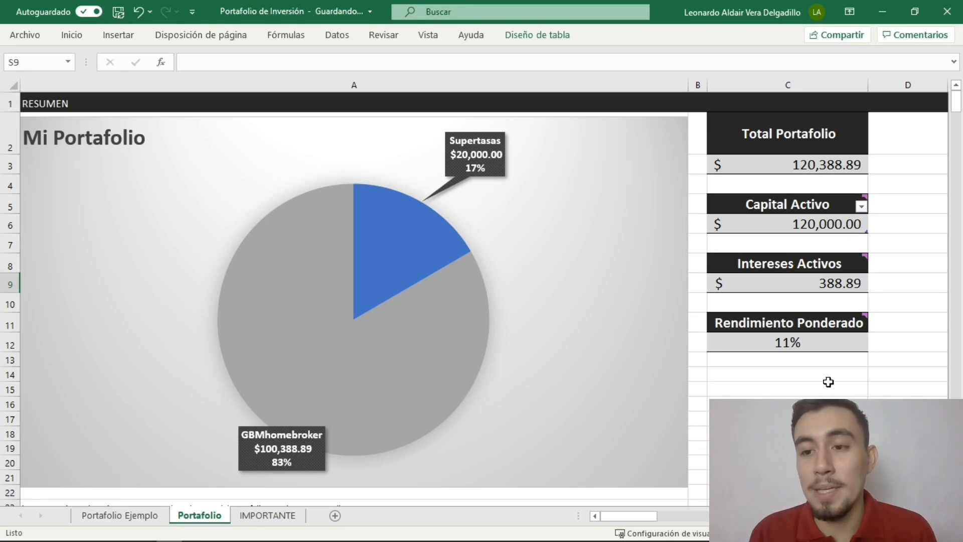
scroll(828, 383, "right", 5)
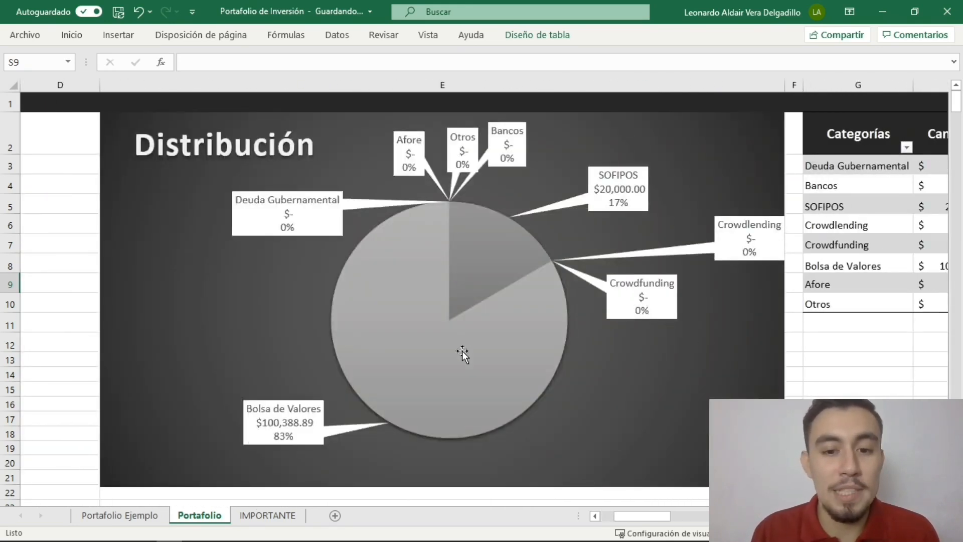
mouse_move(487, 386)
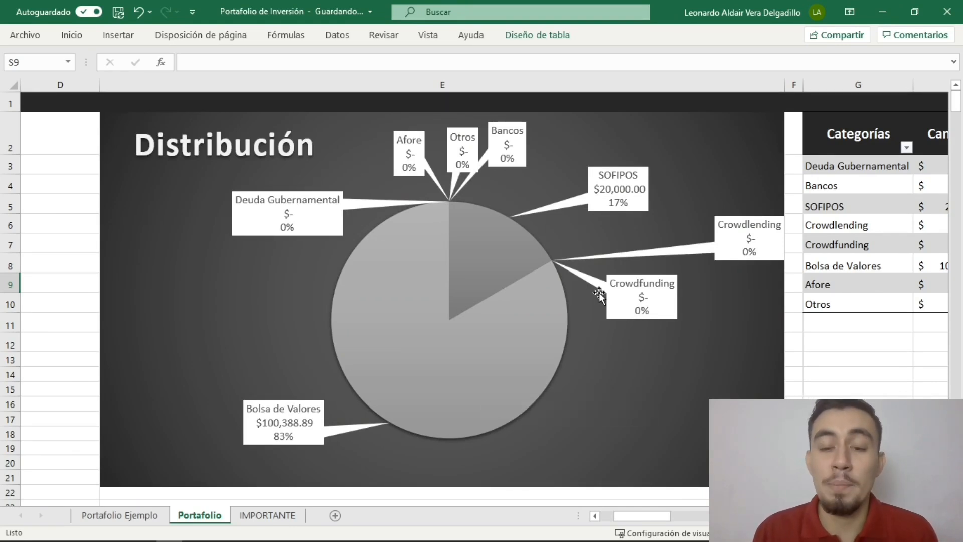
scroll(600, 293, "right", 6)
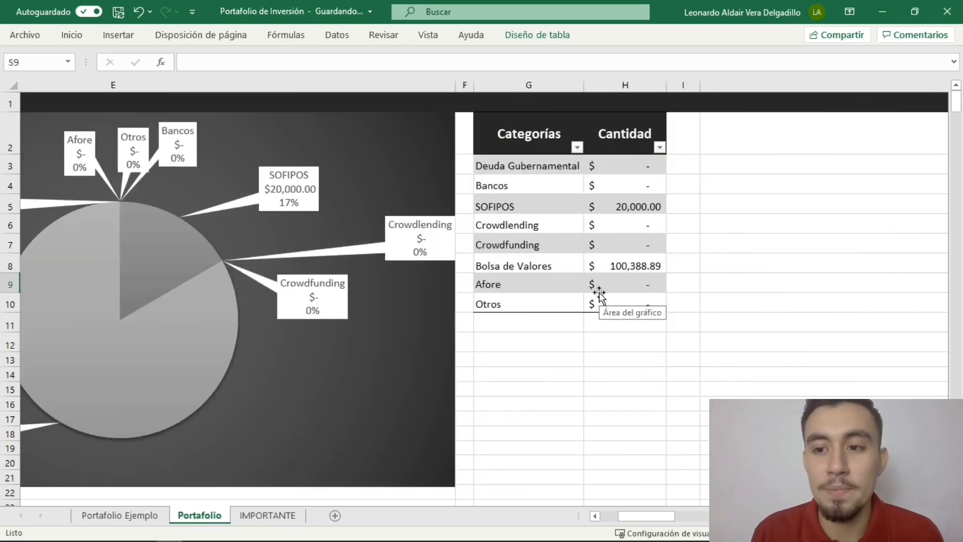
scroll(600, 293, "right", 4)
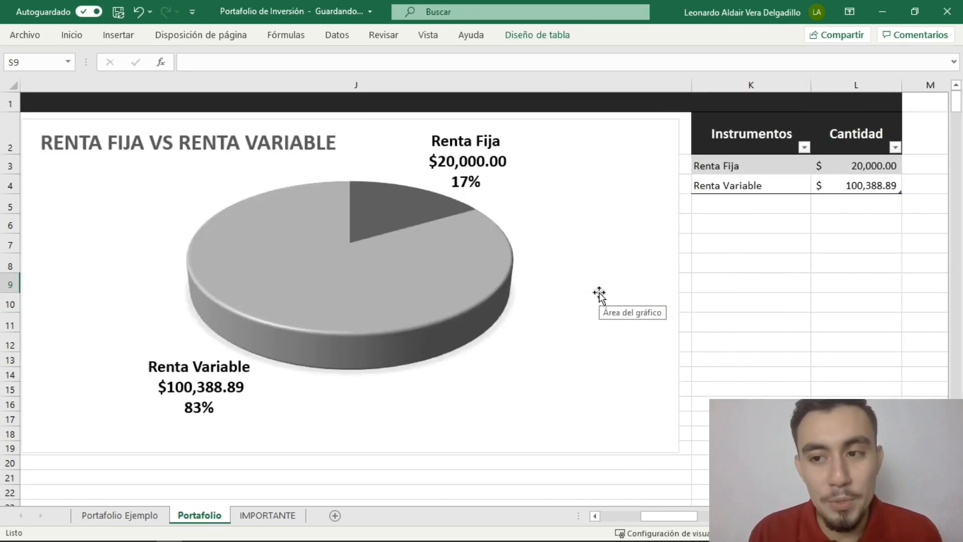
scroll(599, 293, "right", 5)
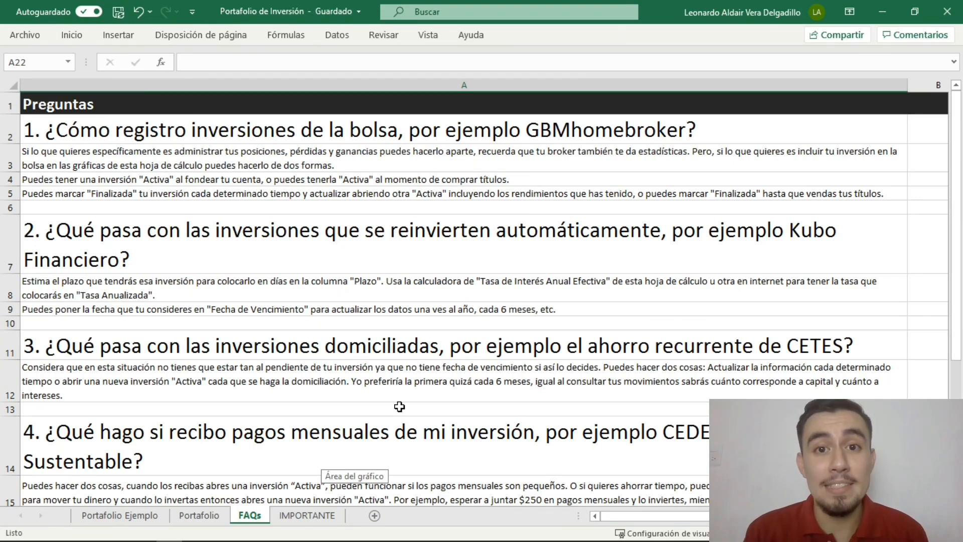
- Read through the questions and answers on the FAQs sheet down to question 6 about not having Excel
scroll(400, 407, "down", 5)
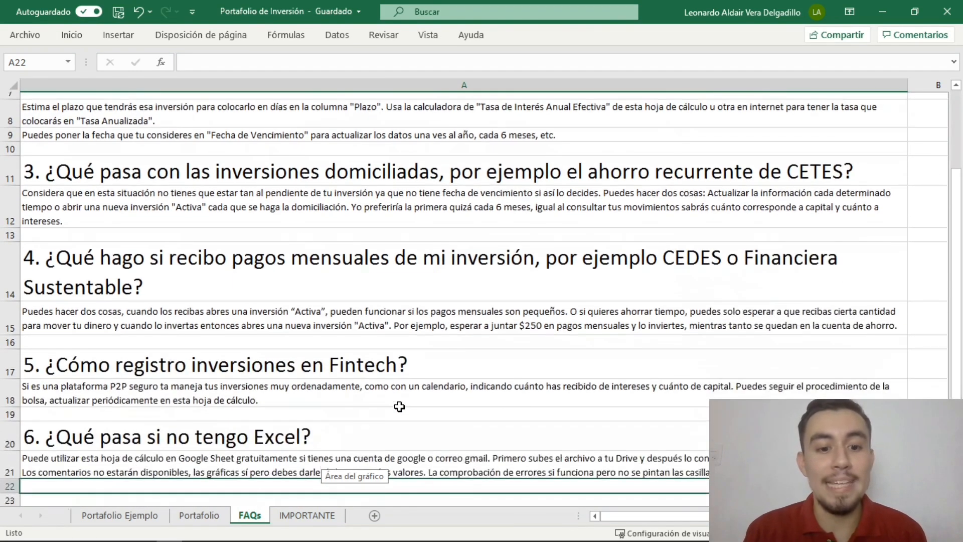
scroll(400, 406, "down", 2)
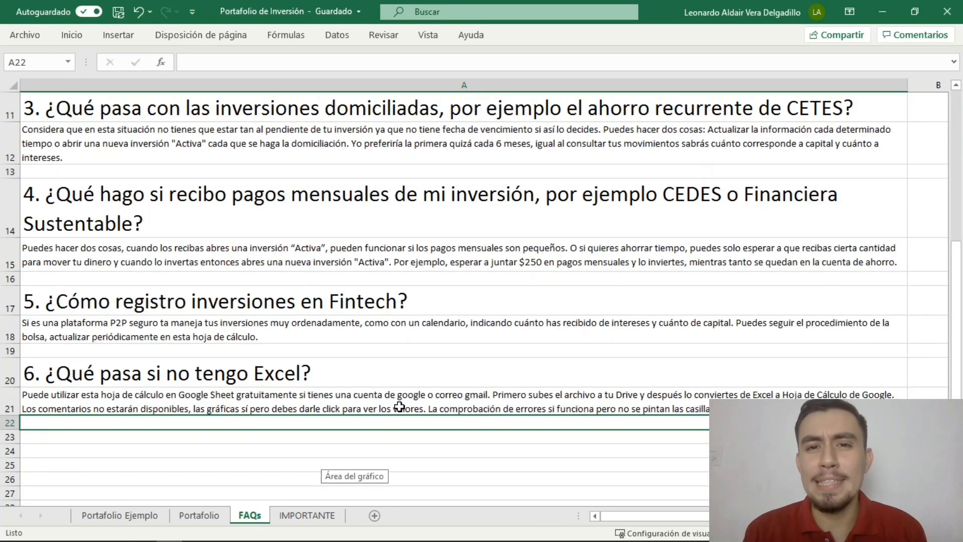